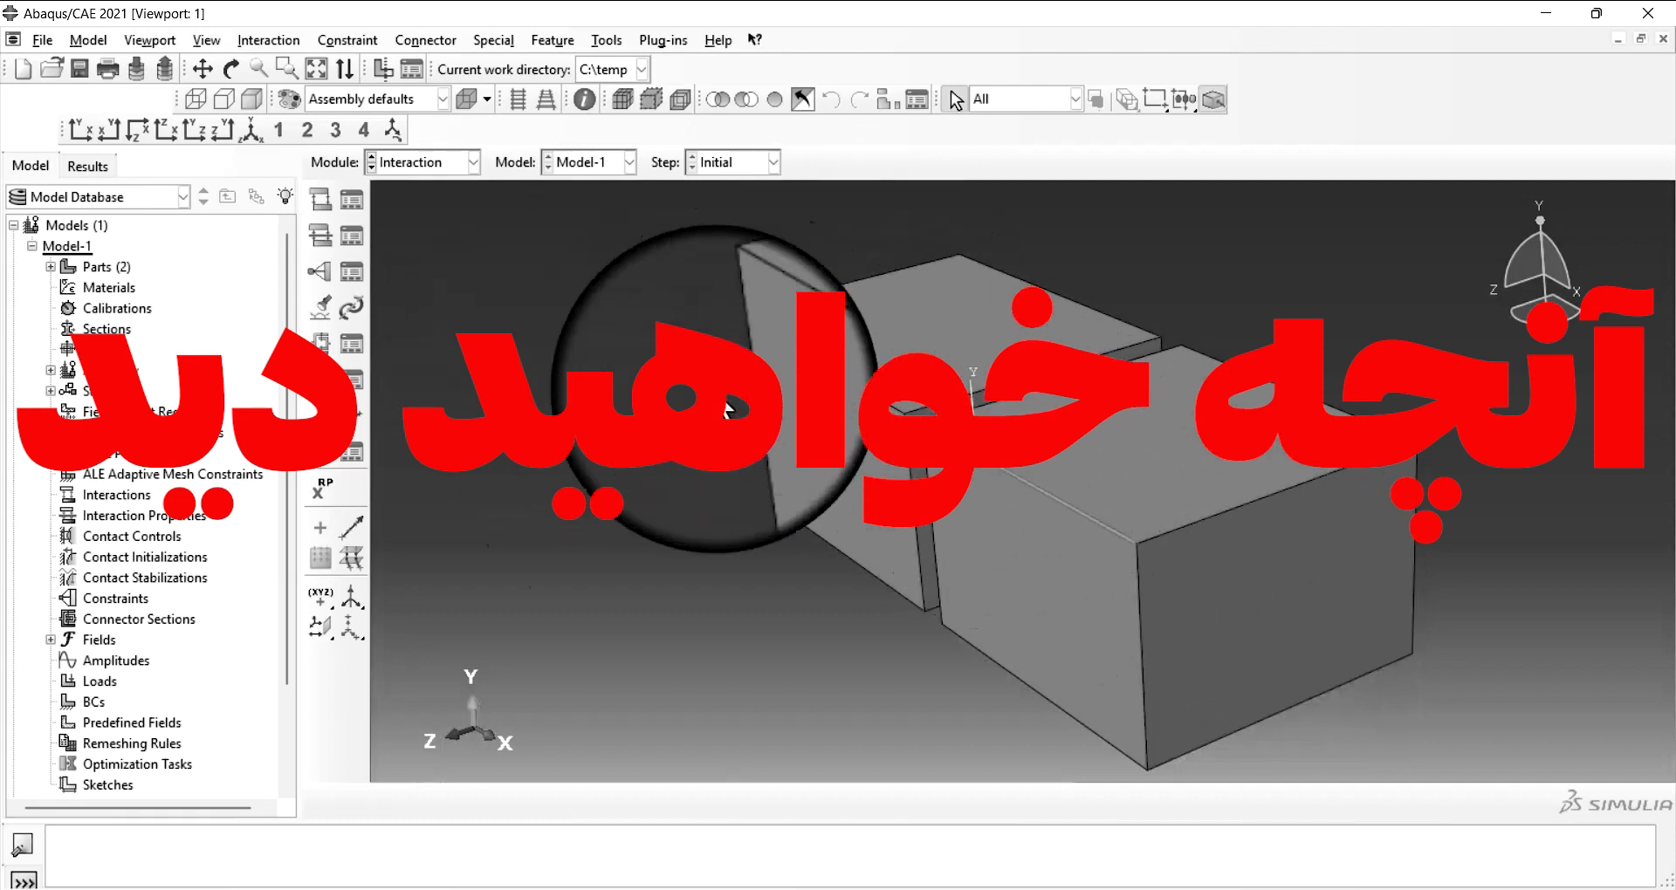
# Switch to the Interaction module.
pyautogui.click(472, 163)
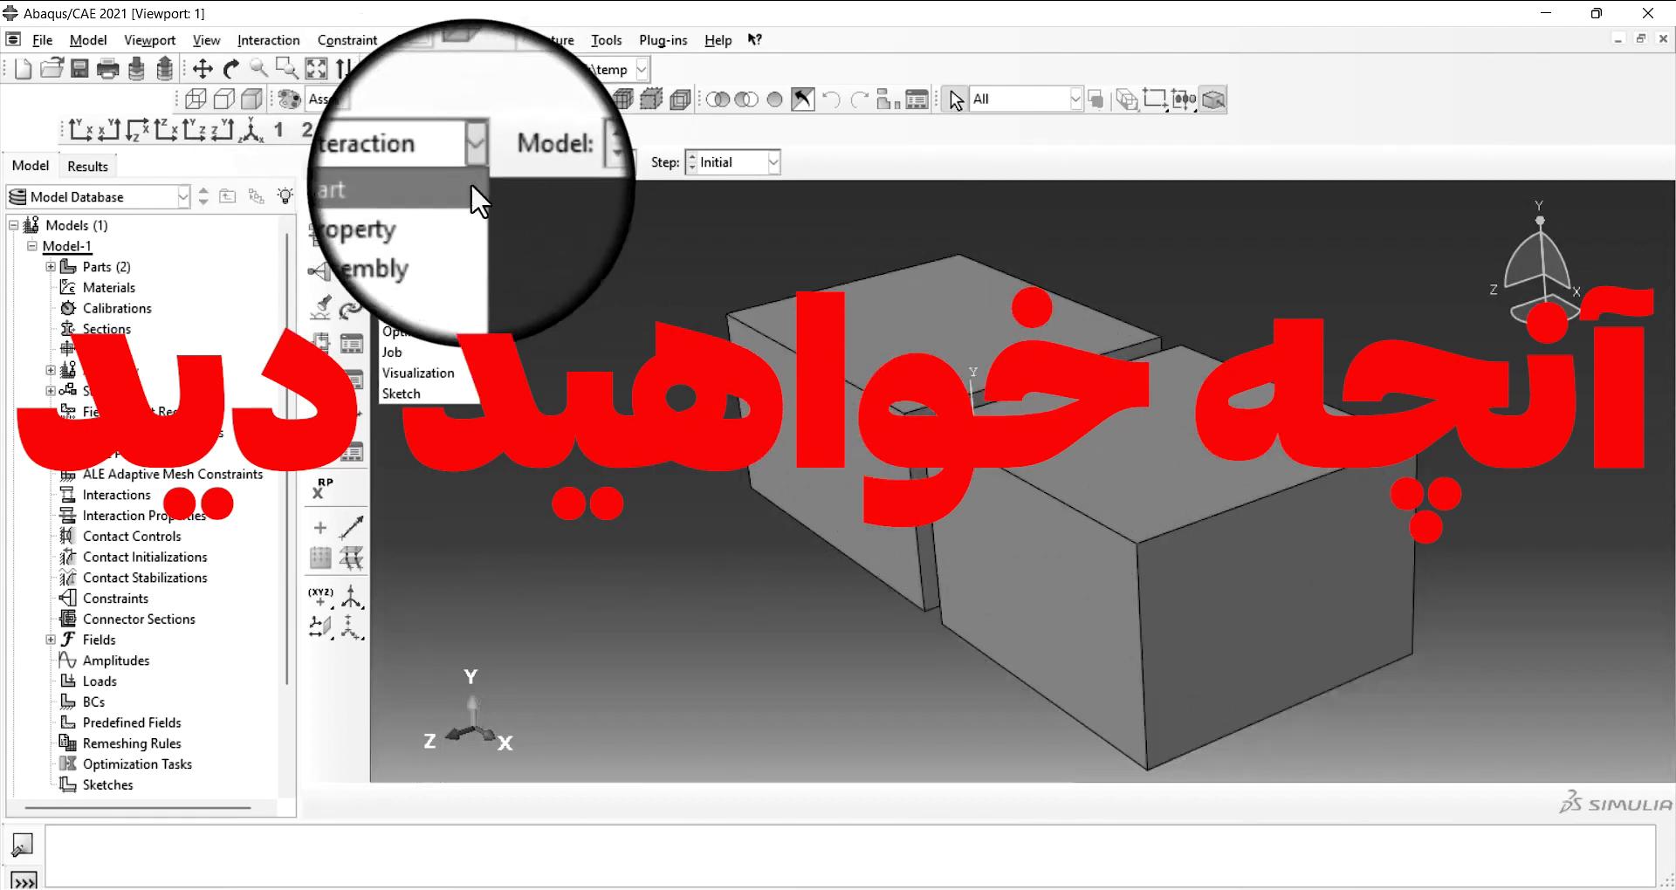
pyautogui.click(452, 267)
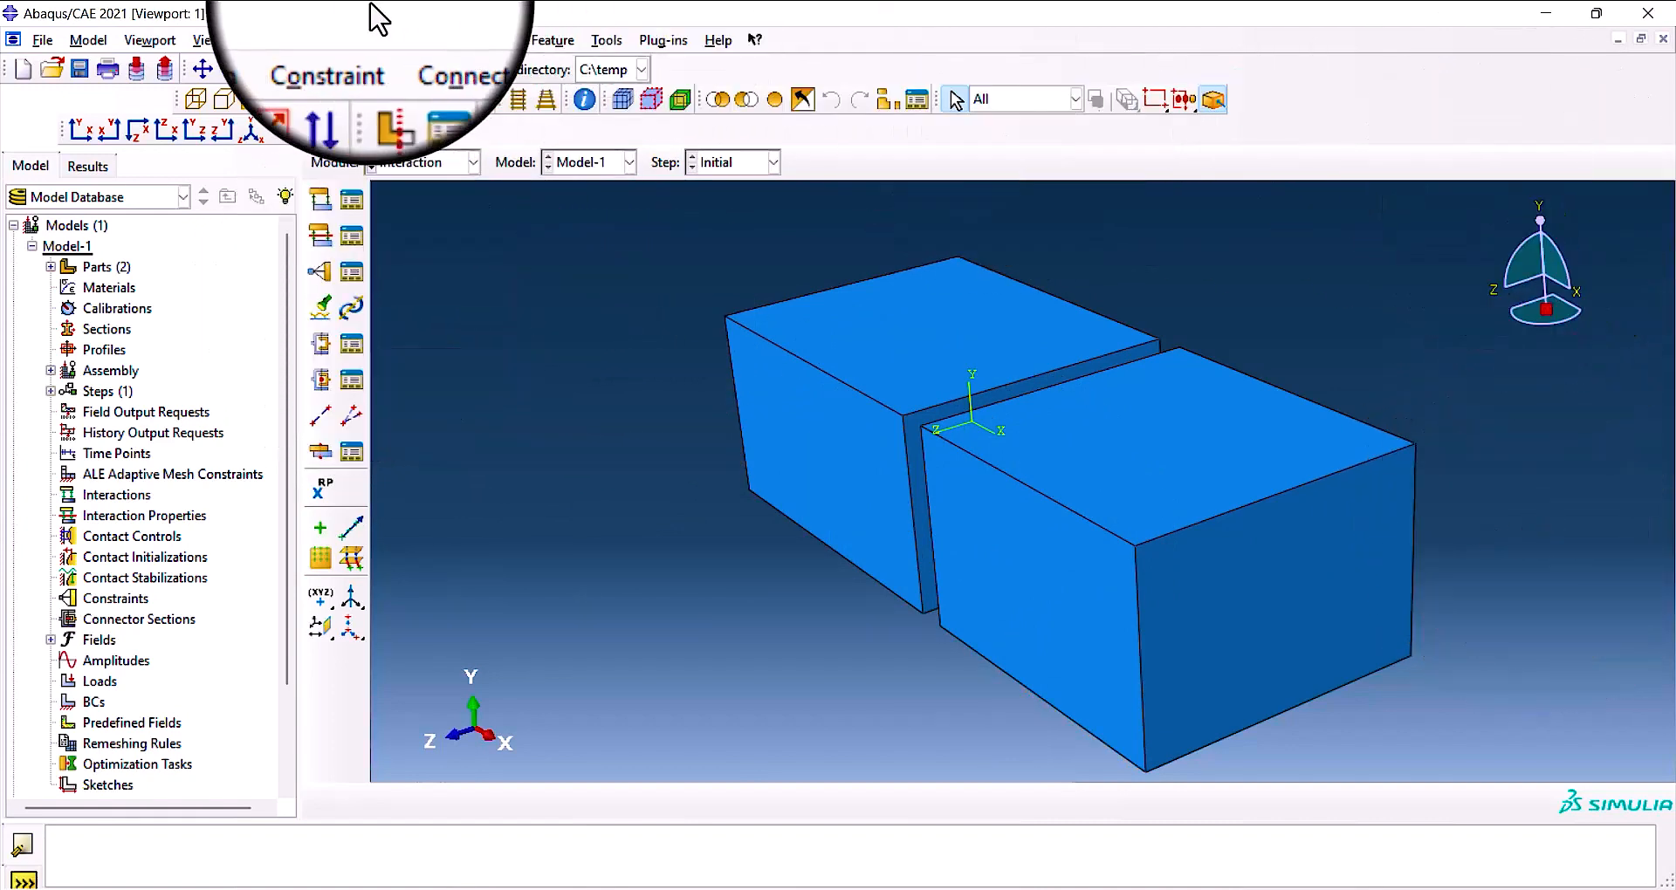
pyautogui.click(424, 40)
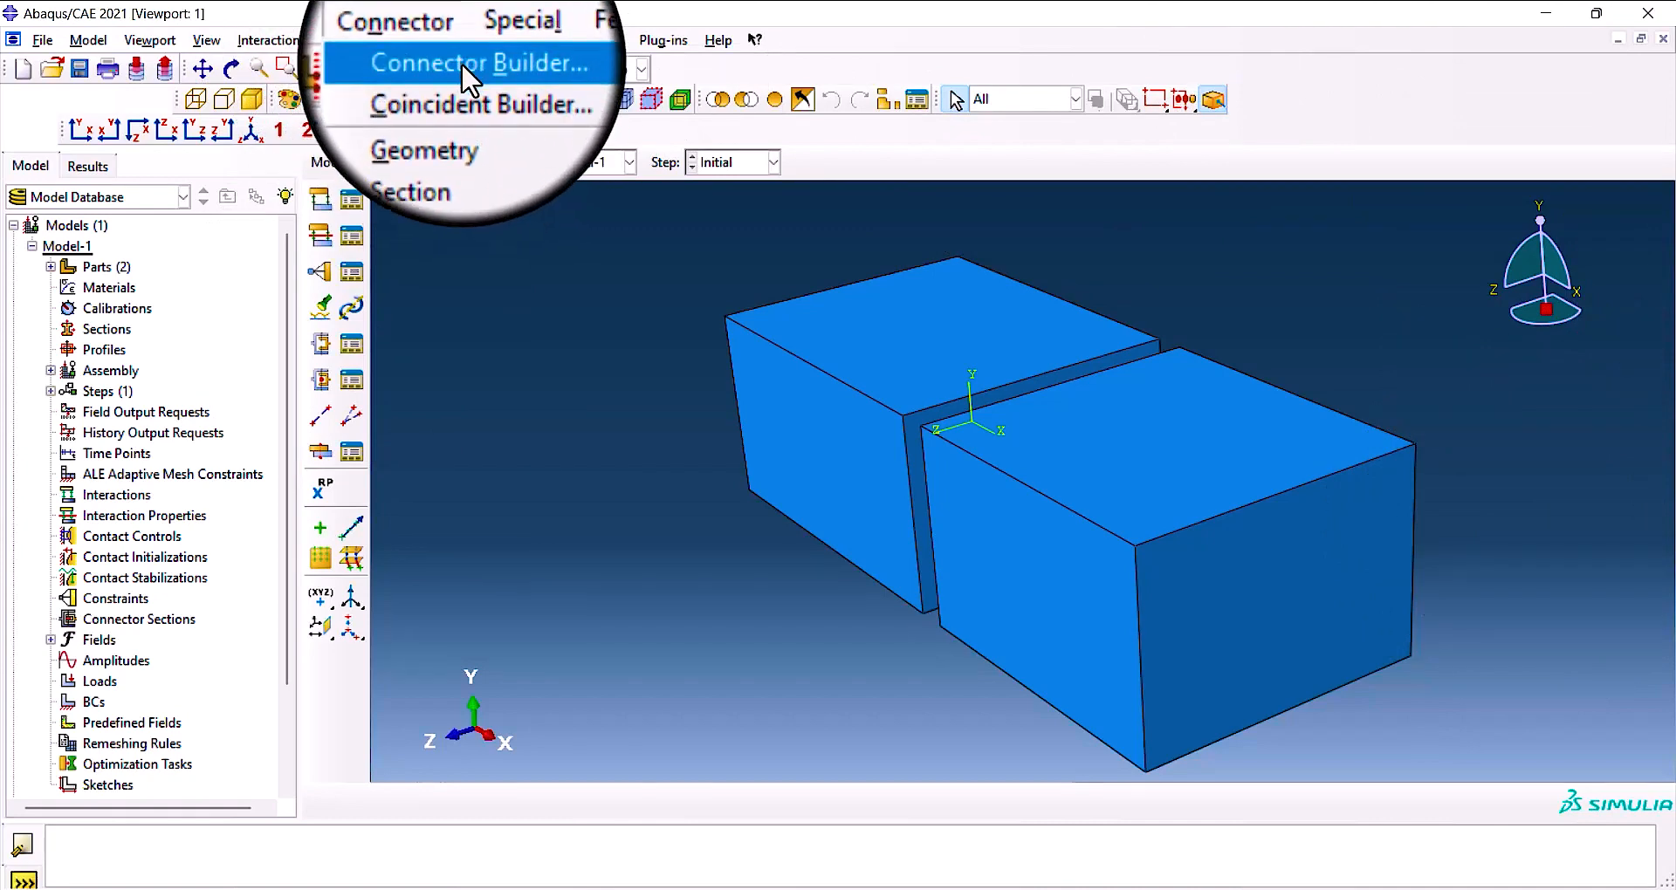
pyautogui.click(434, 39)
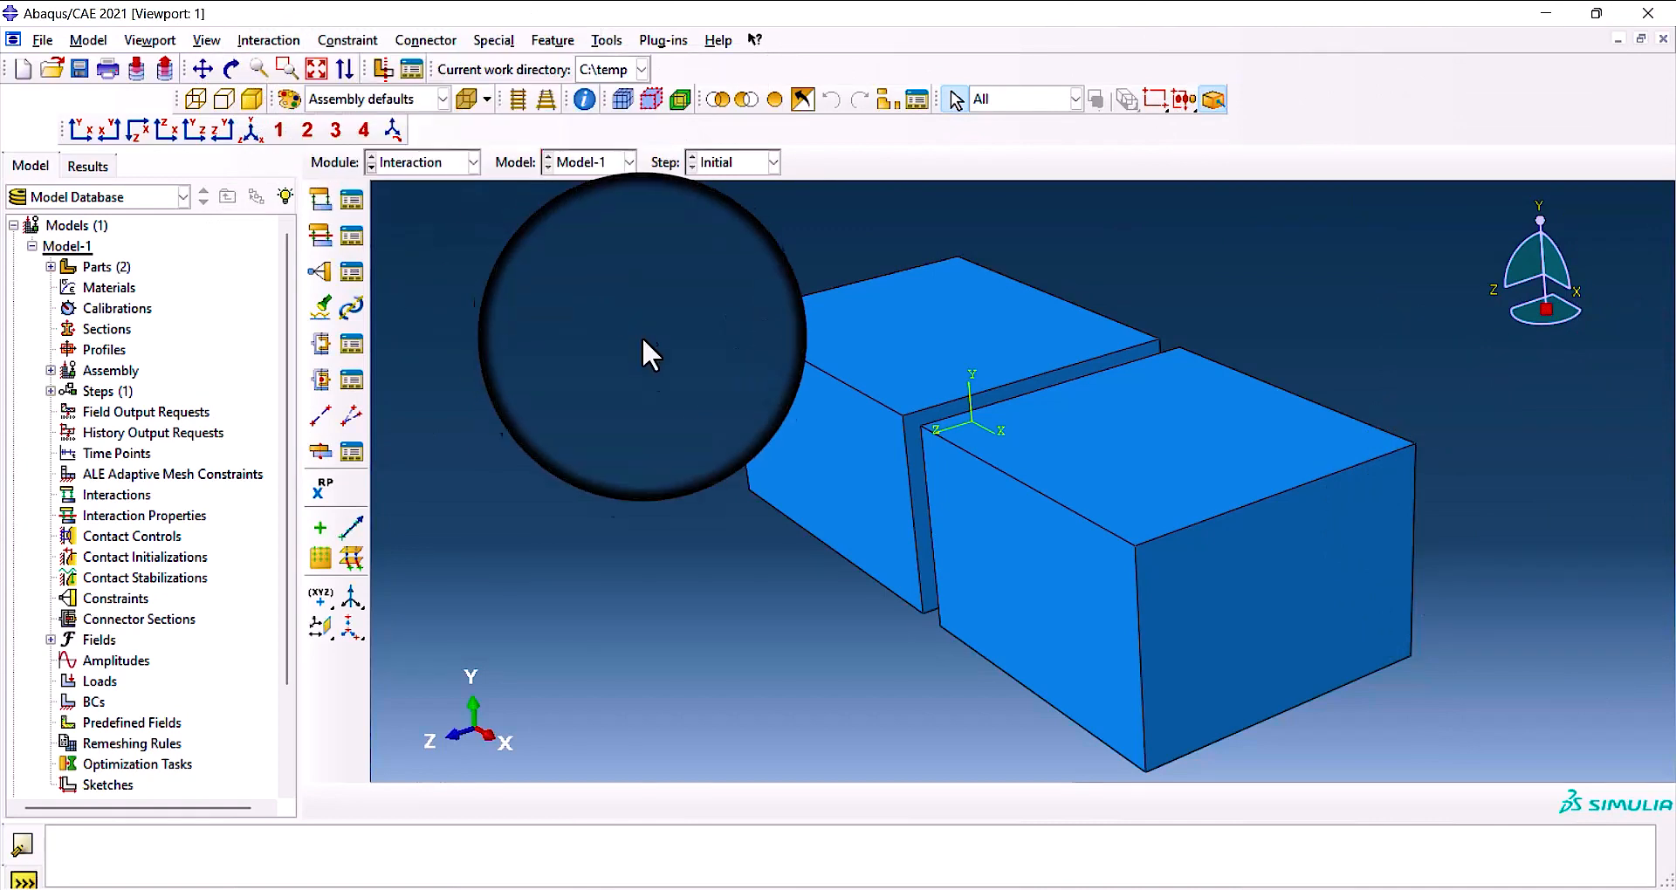
pyautogui.click(352, 308)
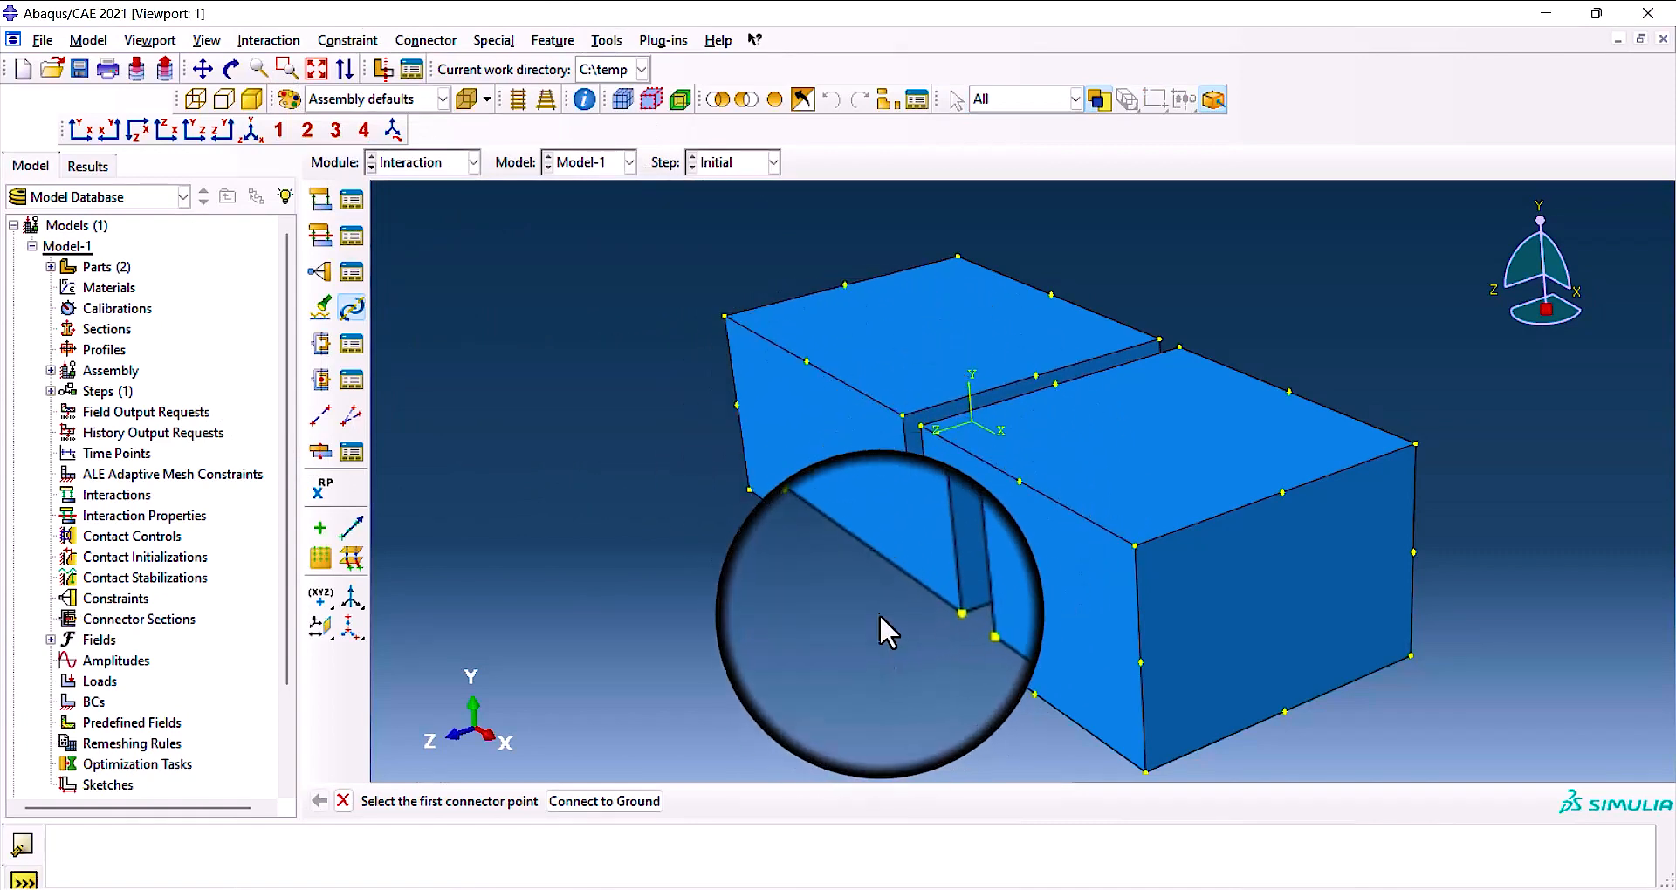
pyautogui.click(346, 803)
# Start a new connector section, check the MPC type options and set the connection category to Basic.
pyautogui.click(320, 379)
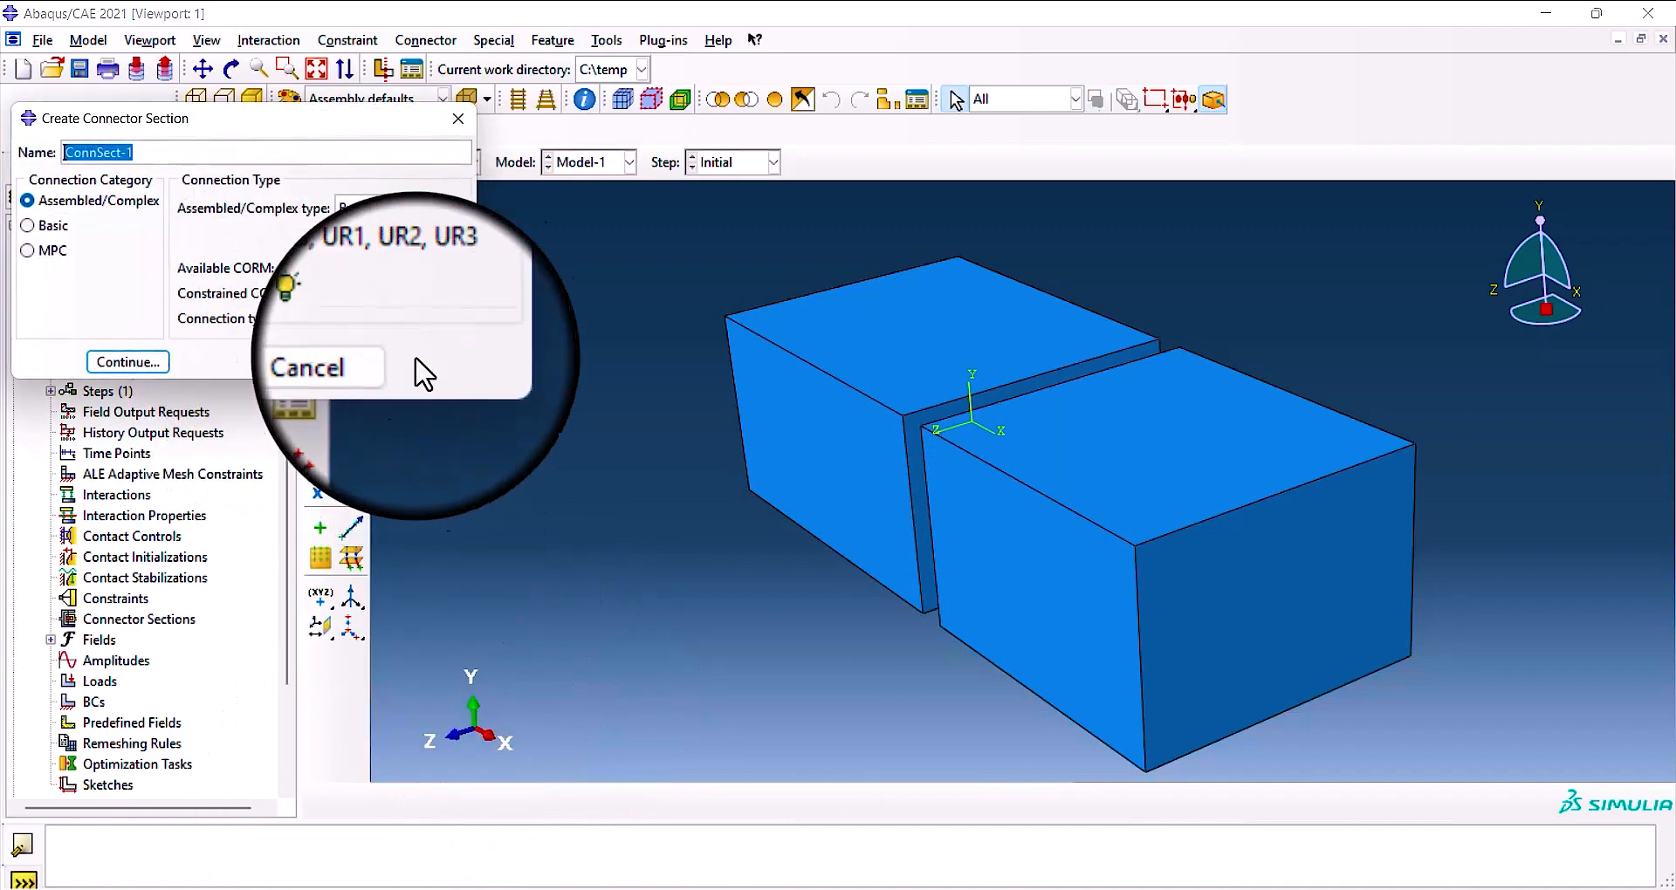
pyautogui.moveTo(288, 122); pyautogui.dragTo(614, 273)
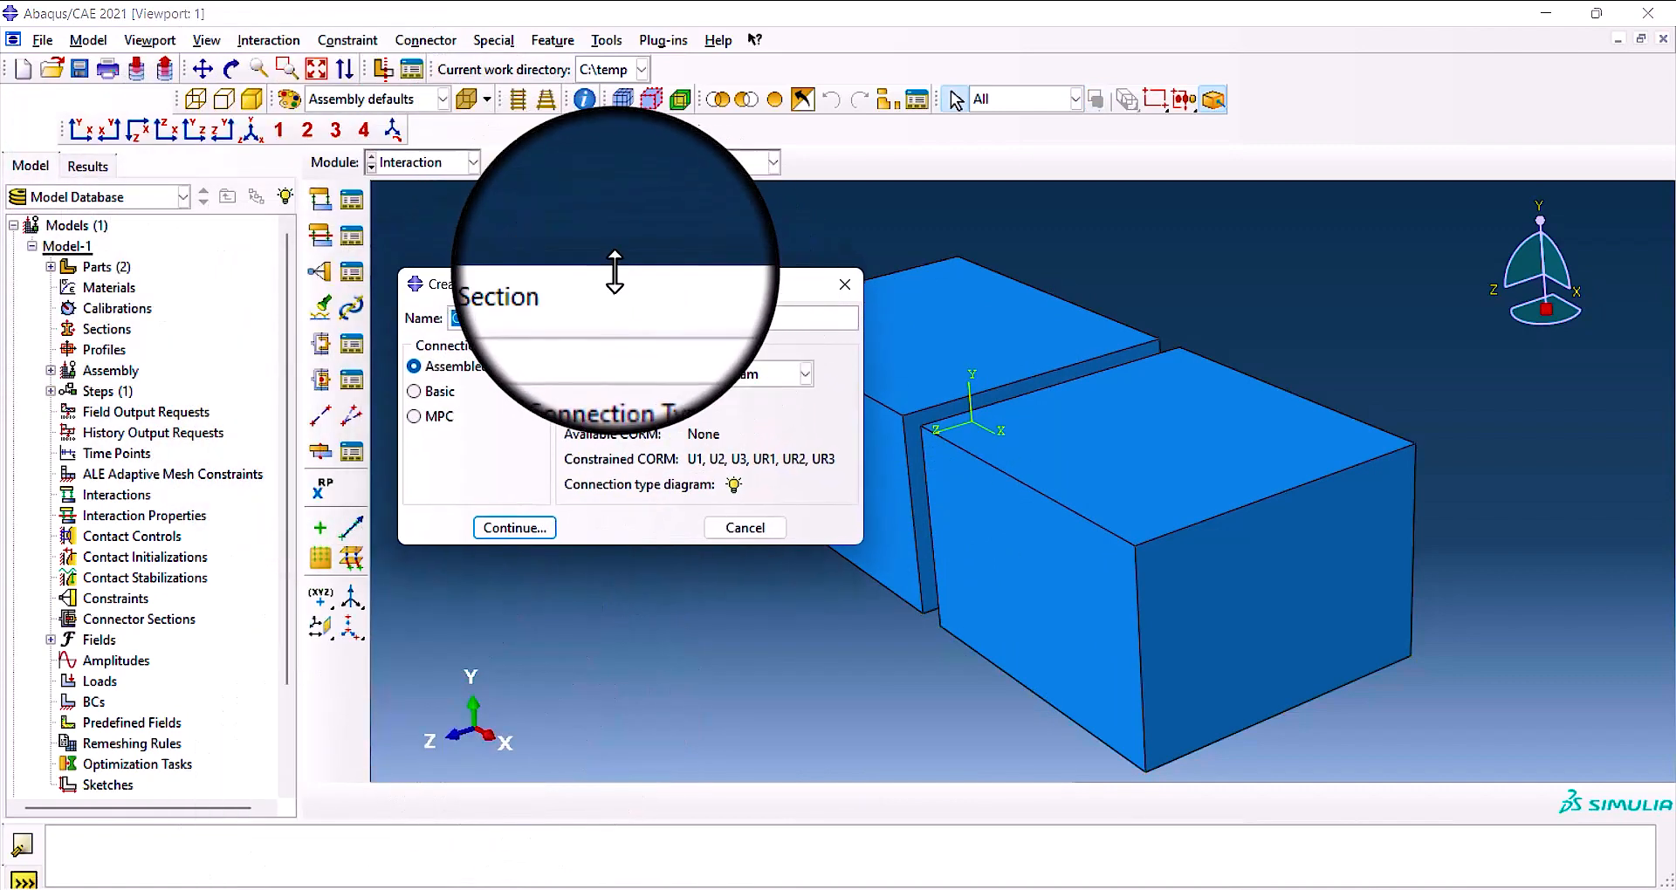
pyautogui.click(414, 392)
pyautogui.click(413, 417)
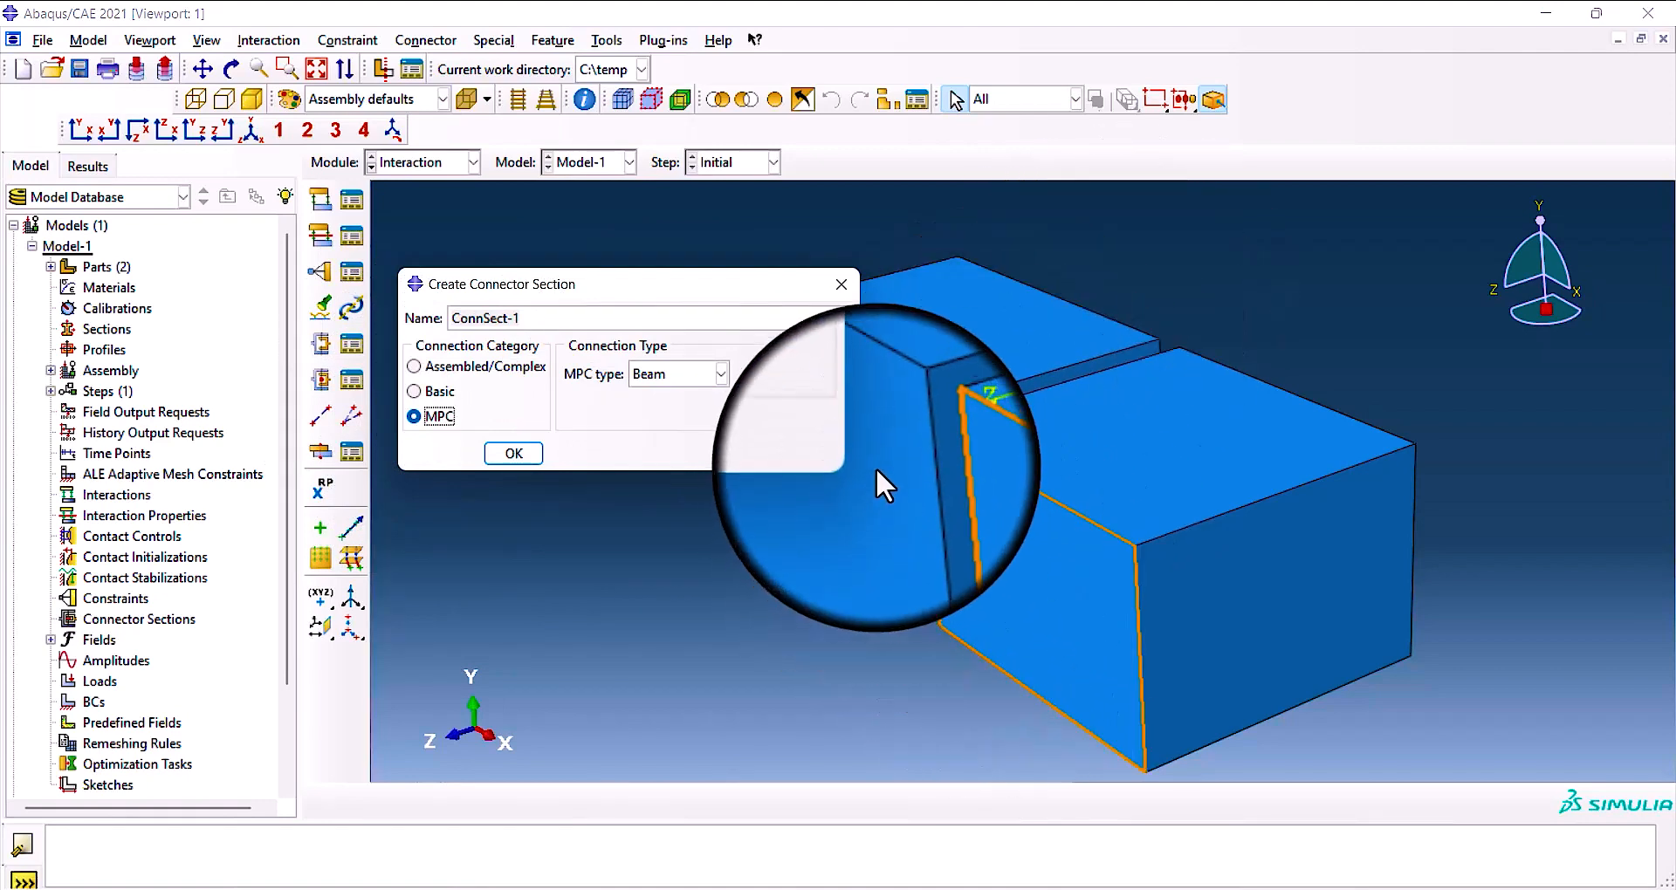
pyautogui.moveTo(717, 278); pyautogui.dragTo(745, 278)
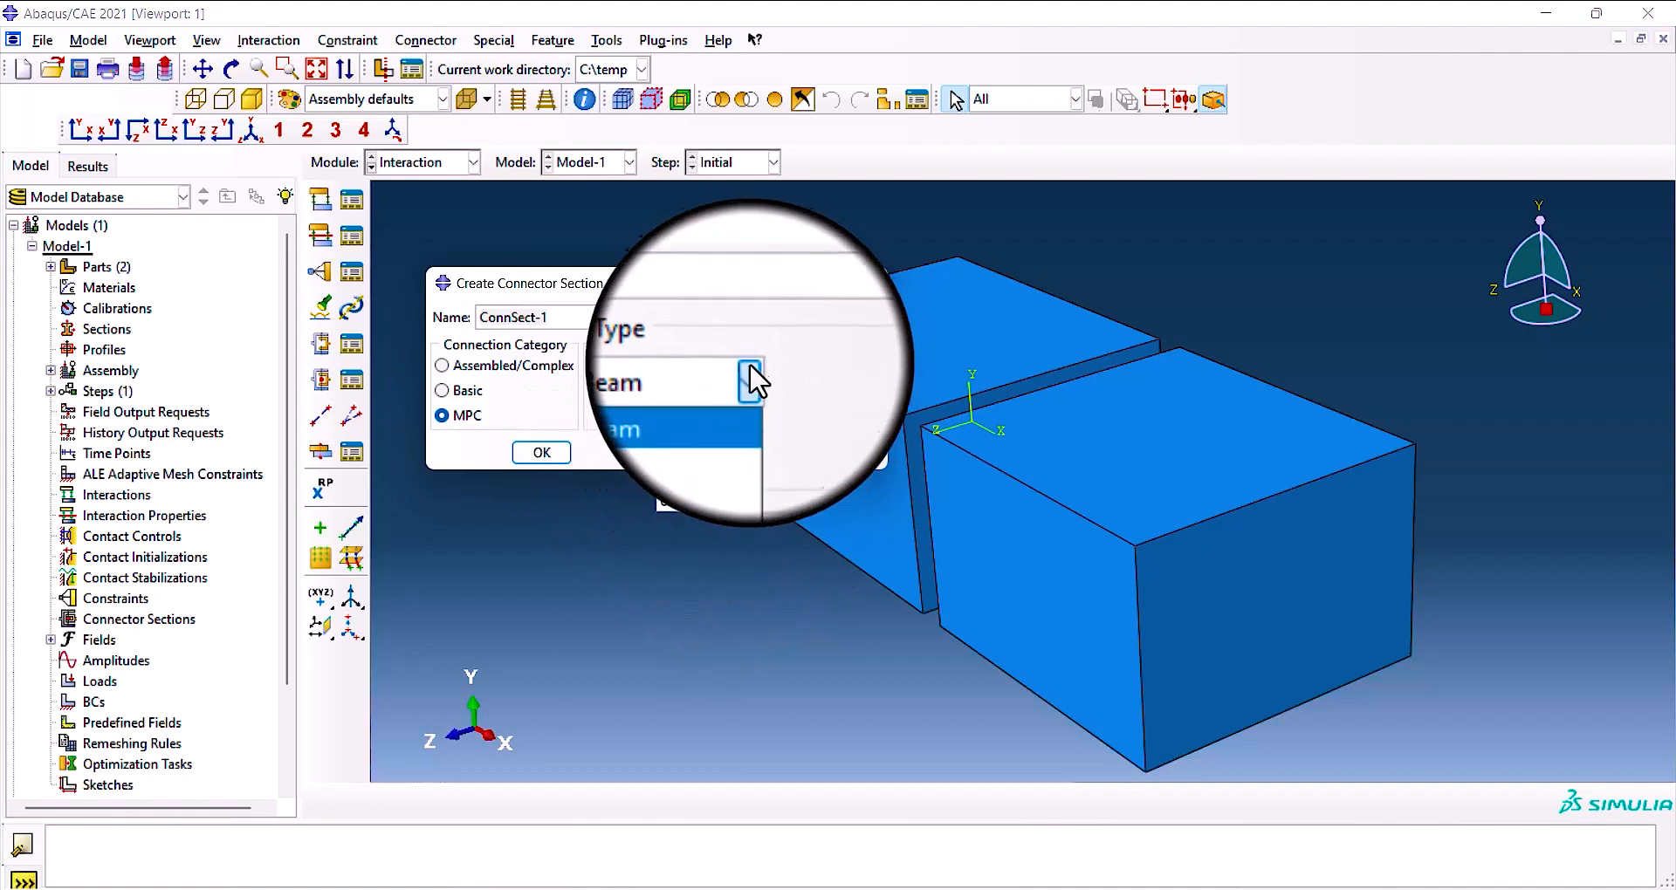
pyautogui.click(749, 375)
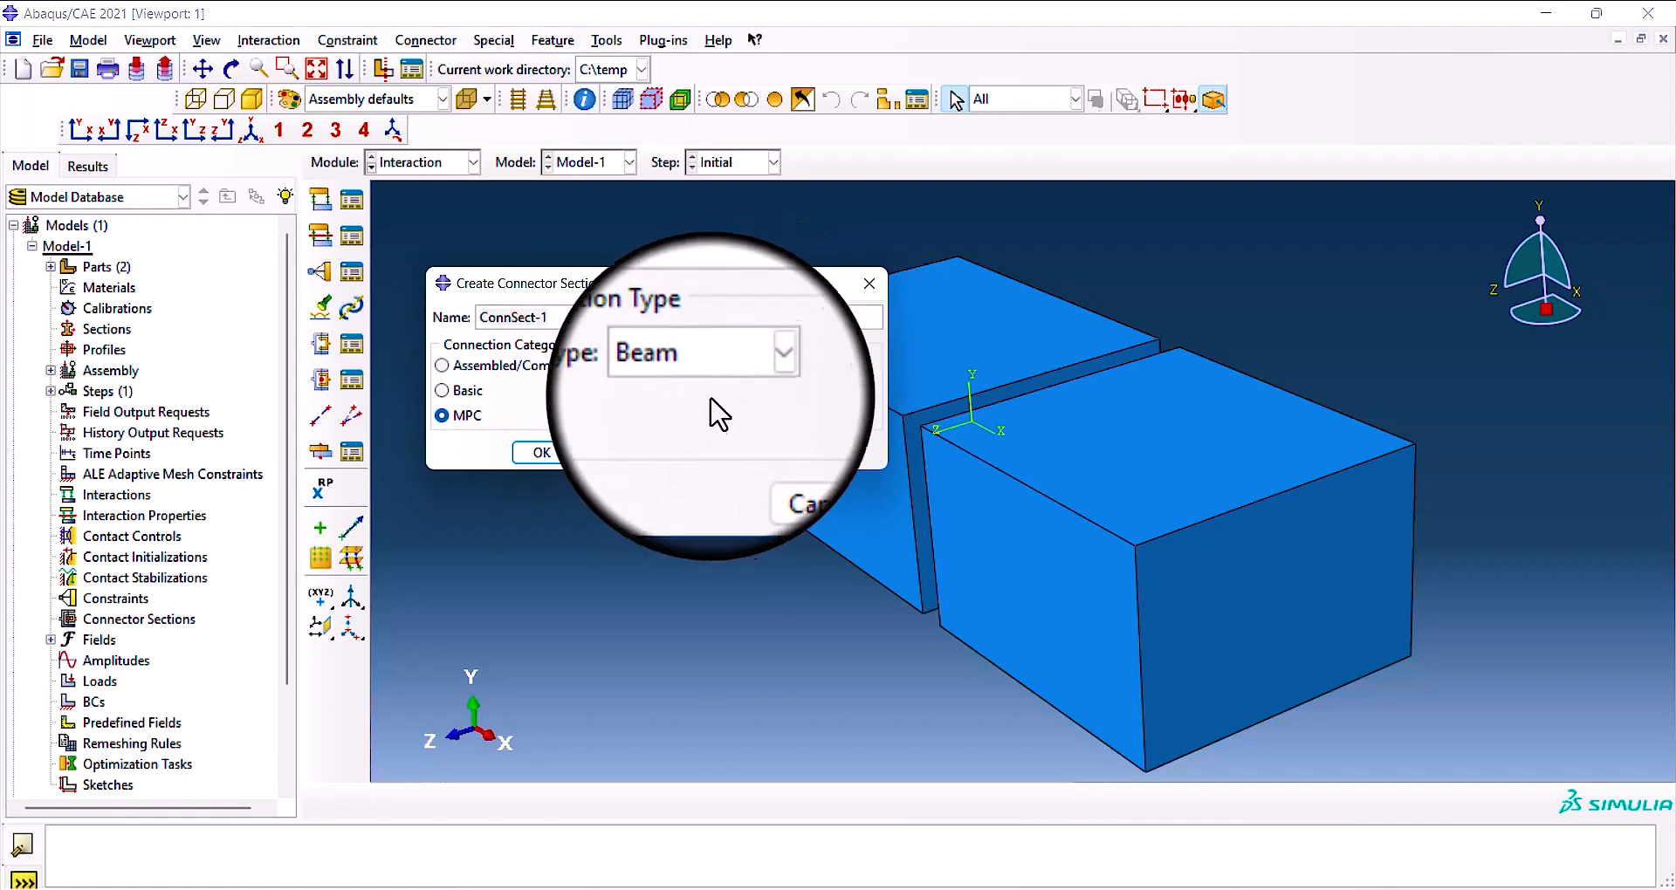
pyautogui.click(420, 382)
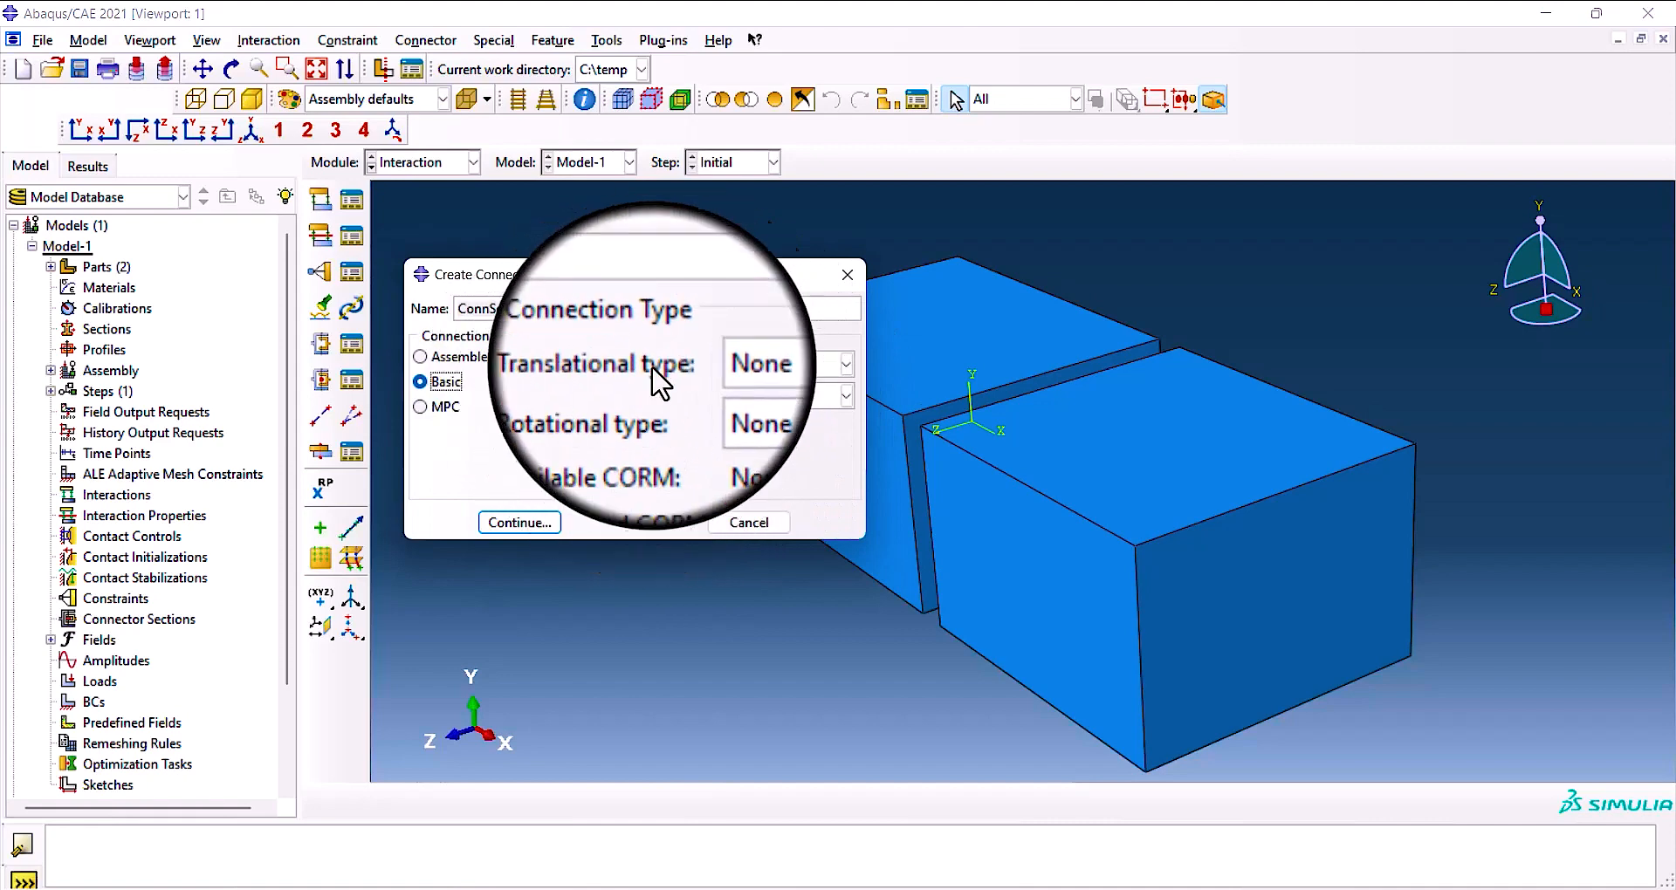
# Set the translational type to Axial and view its connection type diagram.
pyautogui.click(843, 365)
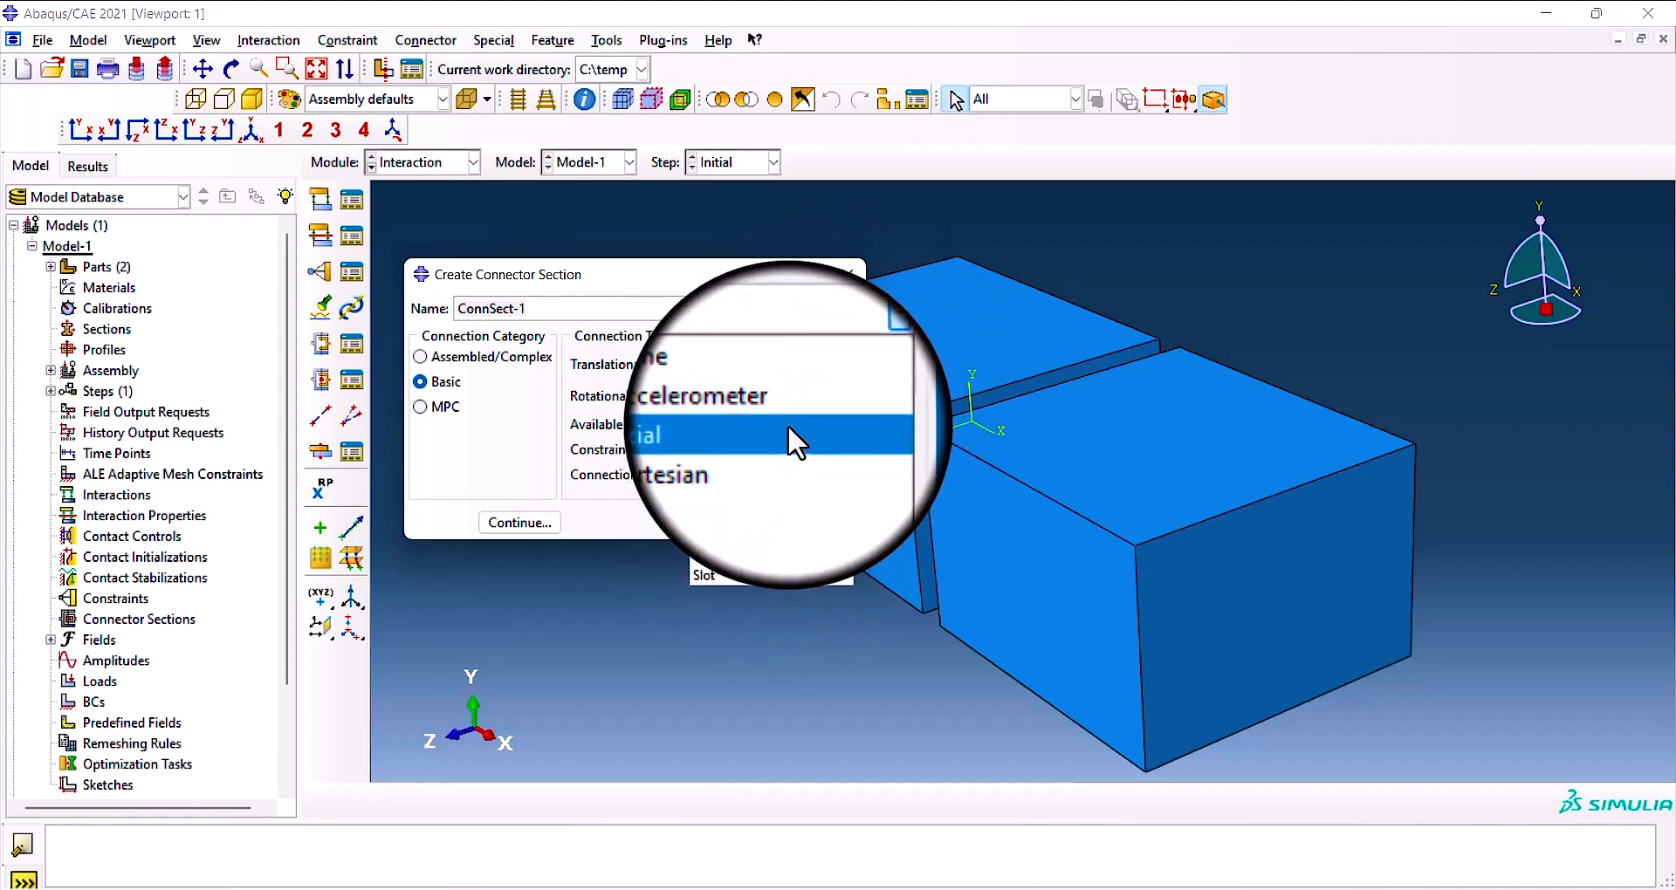
pyautogui.click(786, 427)
pyautogui.click(743, 477)
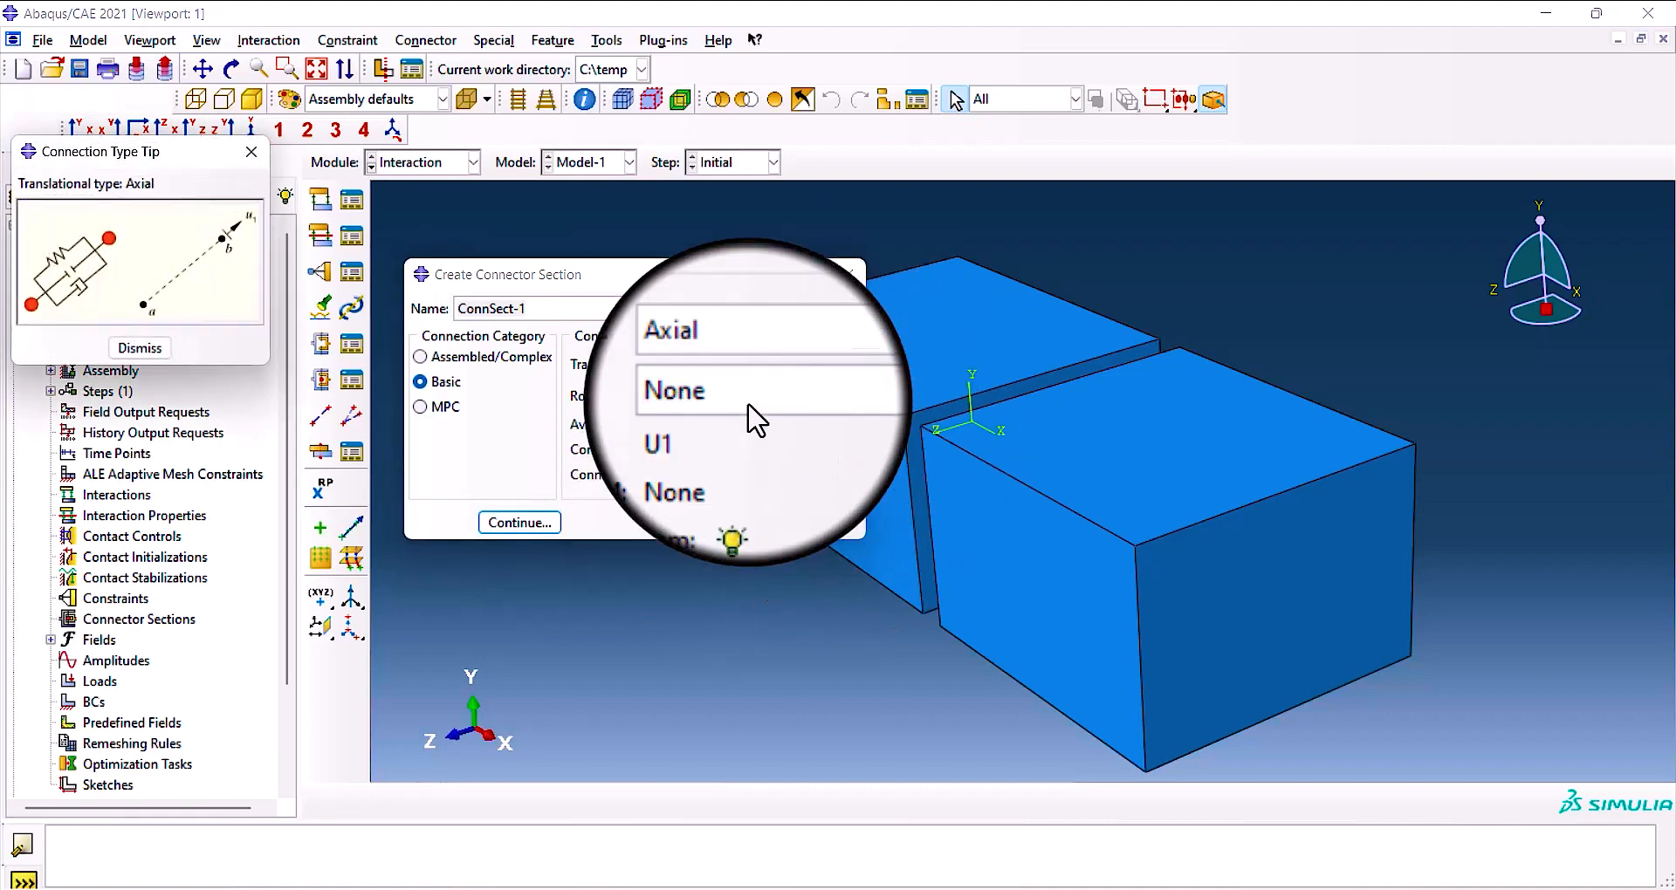
pyautogui.moveTo(218, 168); pyautogui.dragTo(1062, 369)
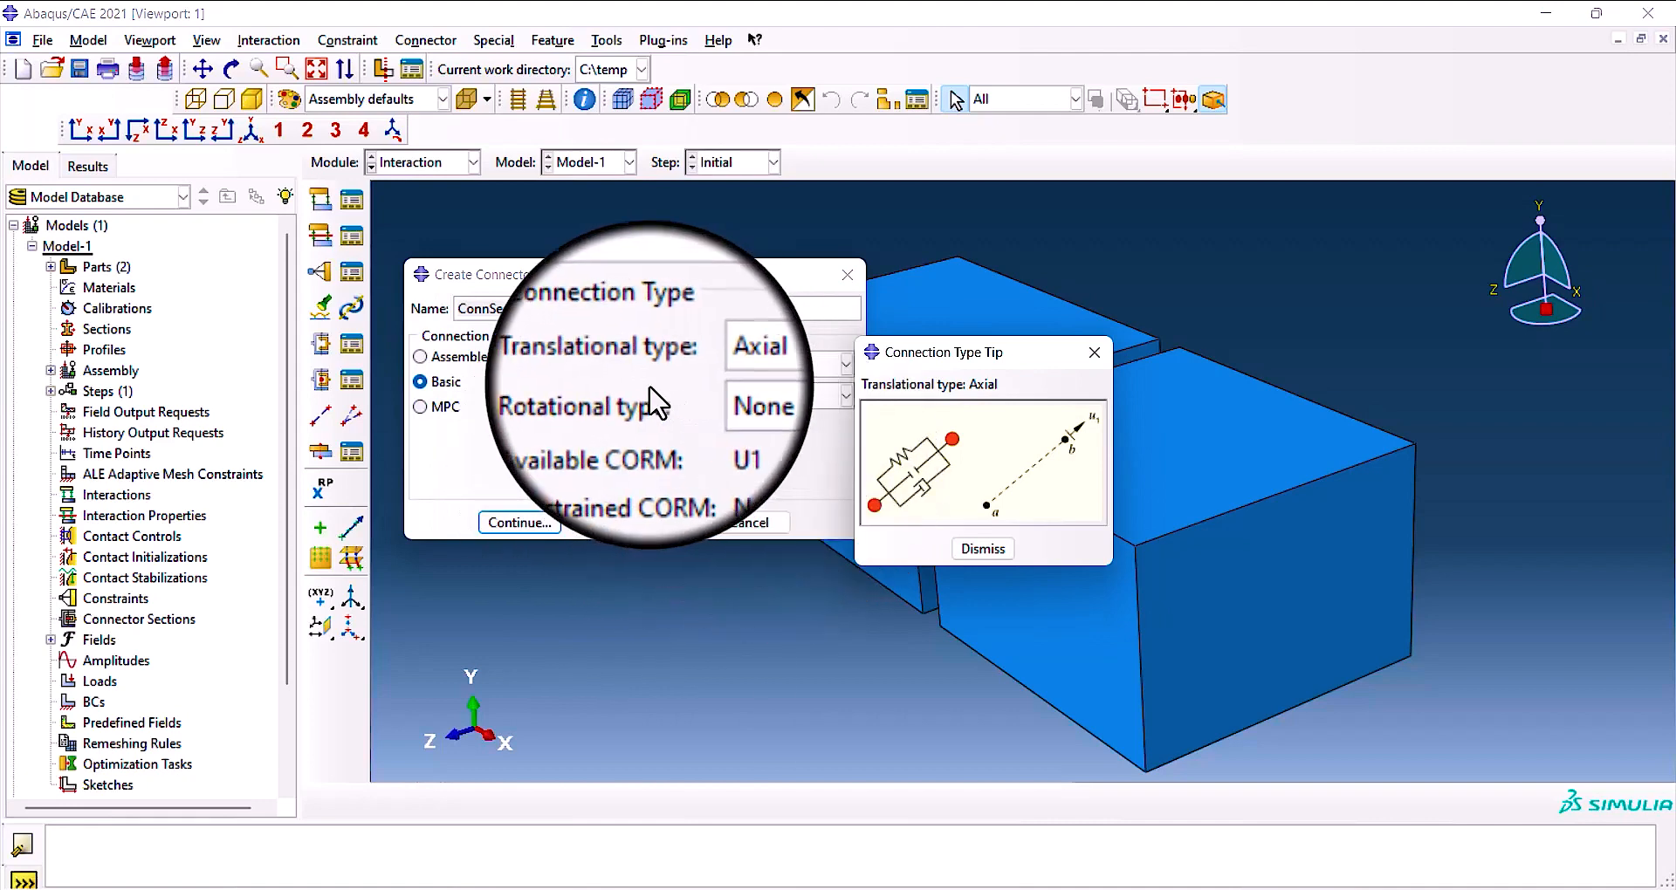
pyautogui.click(983, 548)
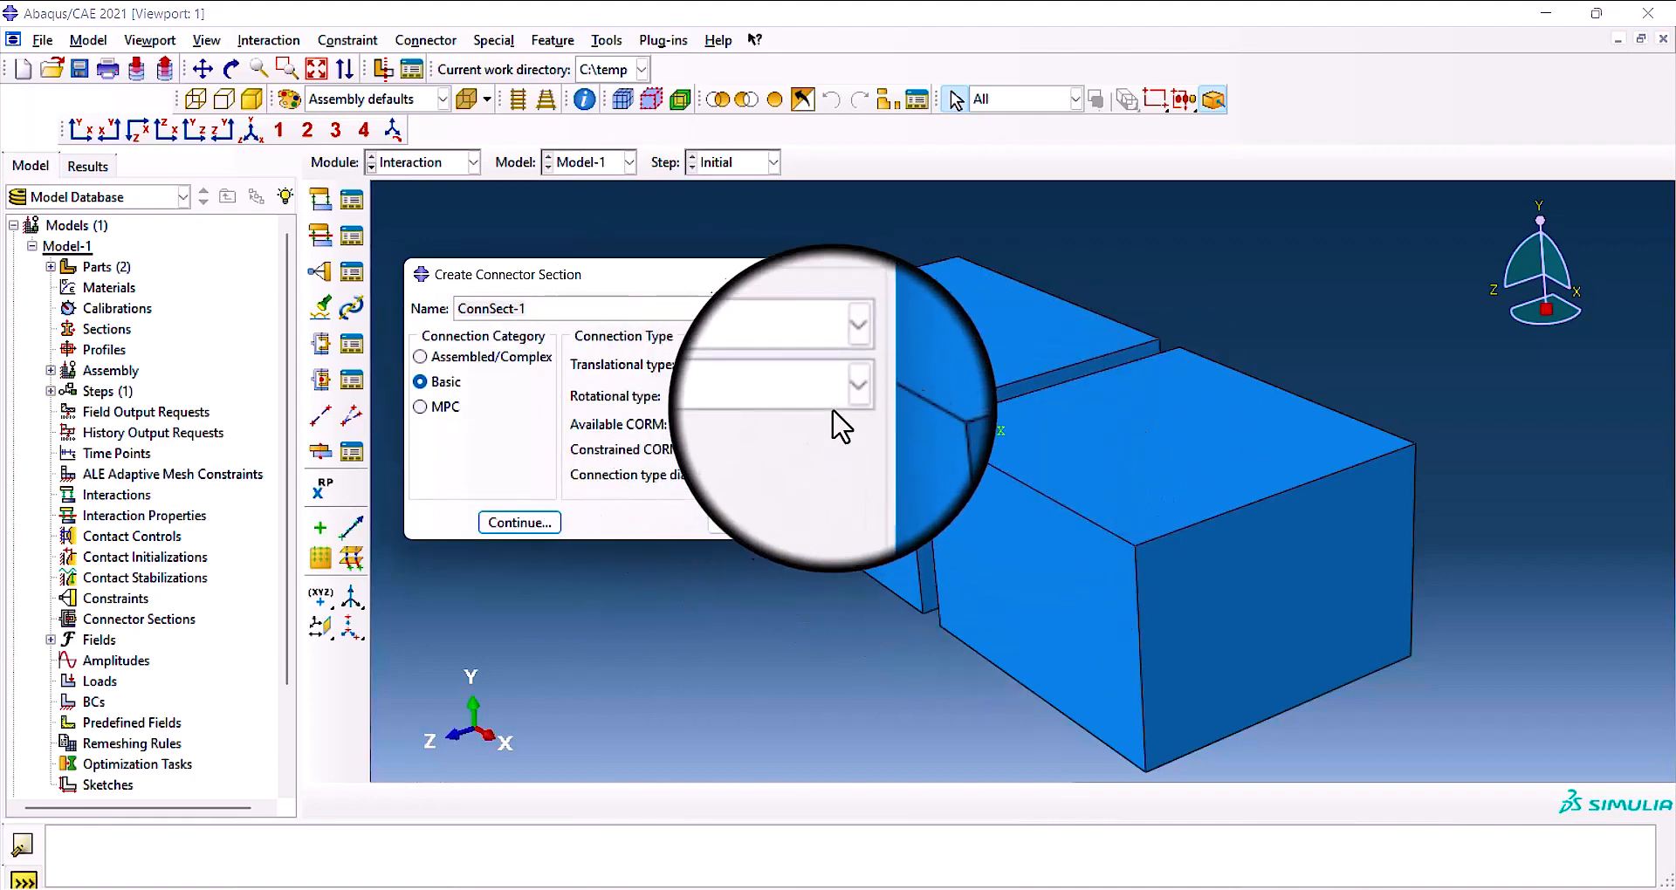
# Try the Join, Link and Slide-Plane translational types in turn to compare their available and constrained components.
pyautogui.click(852, 373)
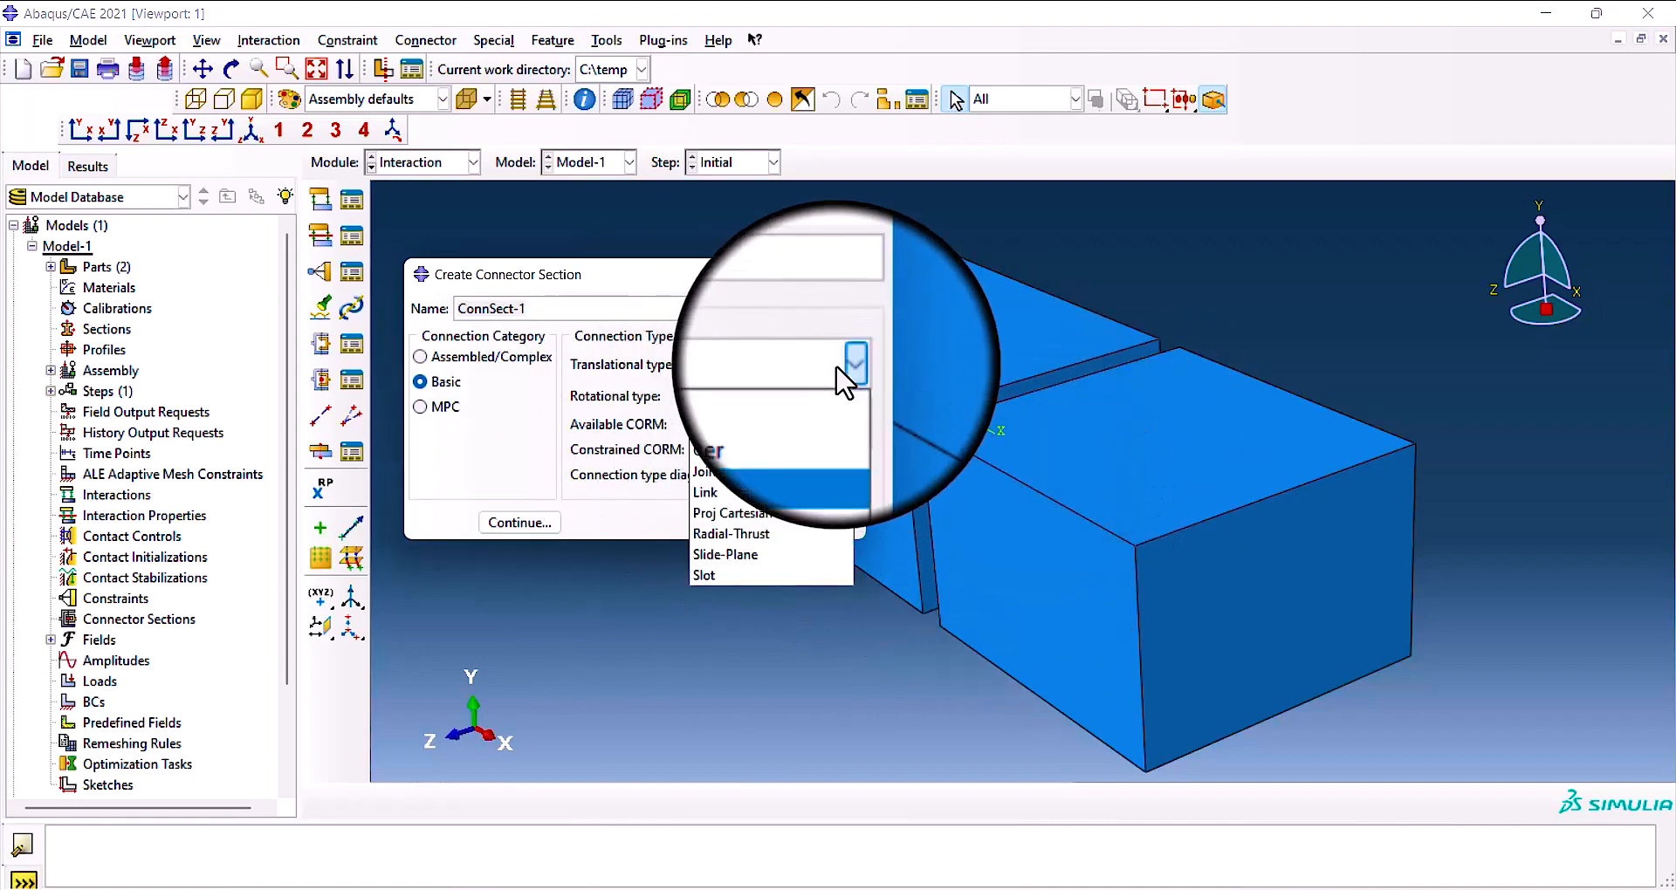
pyautogui.click(788, 475)
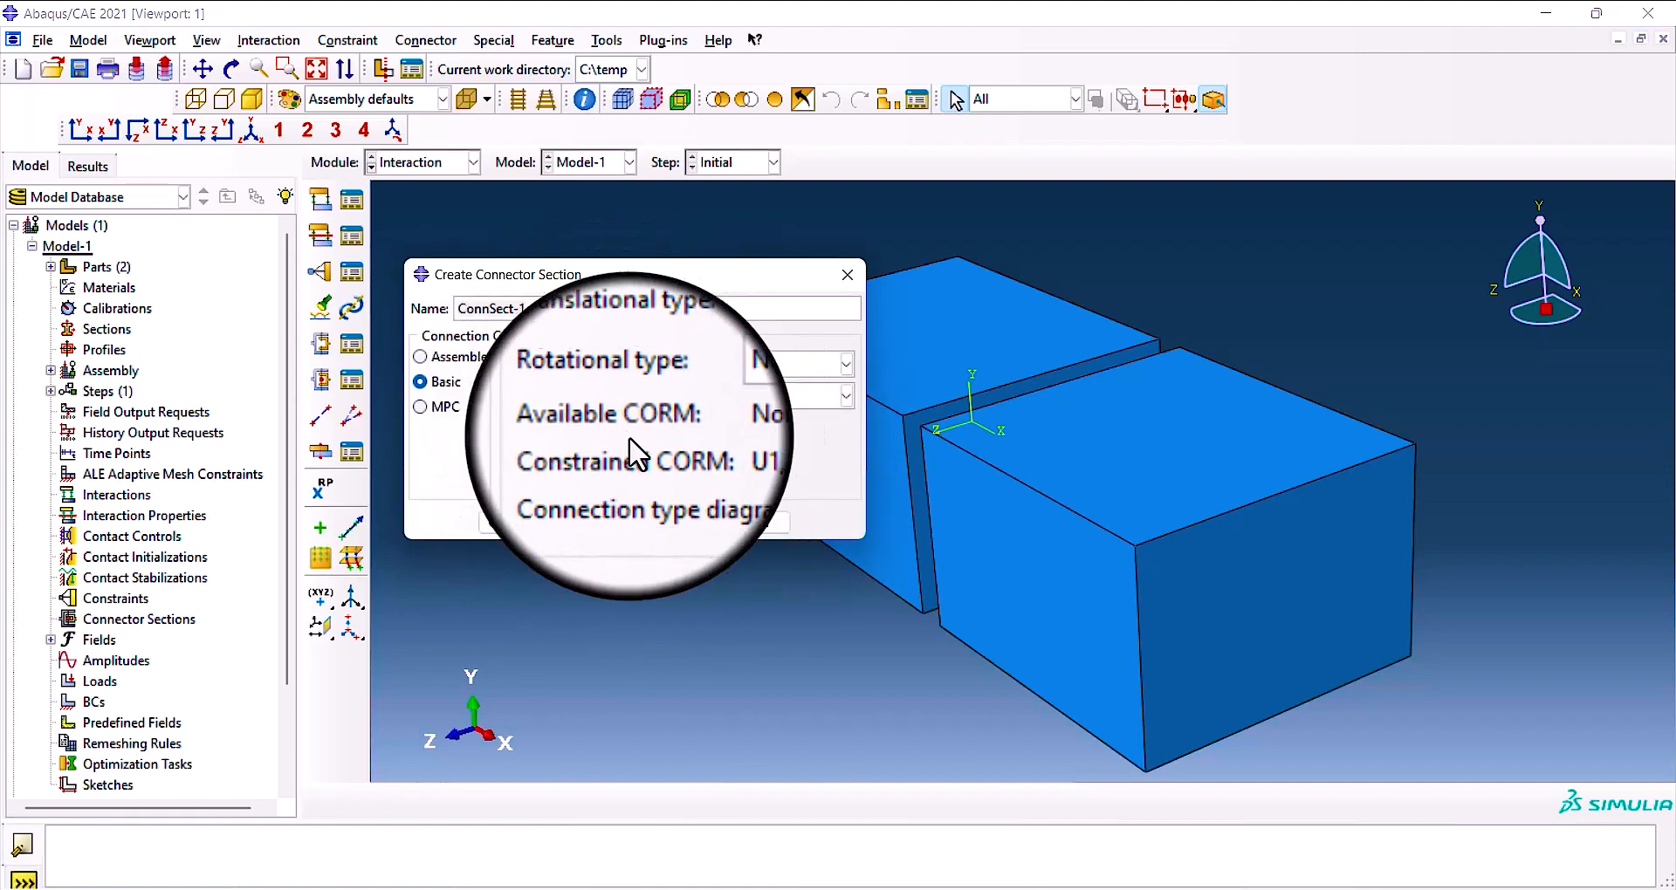
pyautogui.click(845, 365)
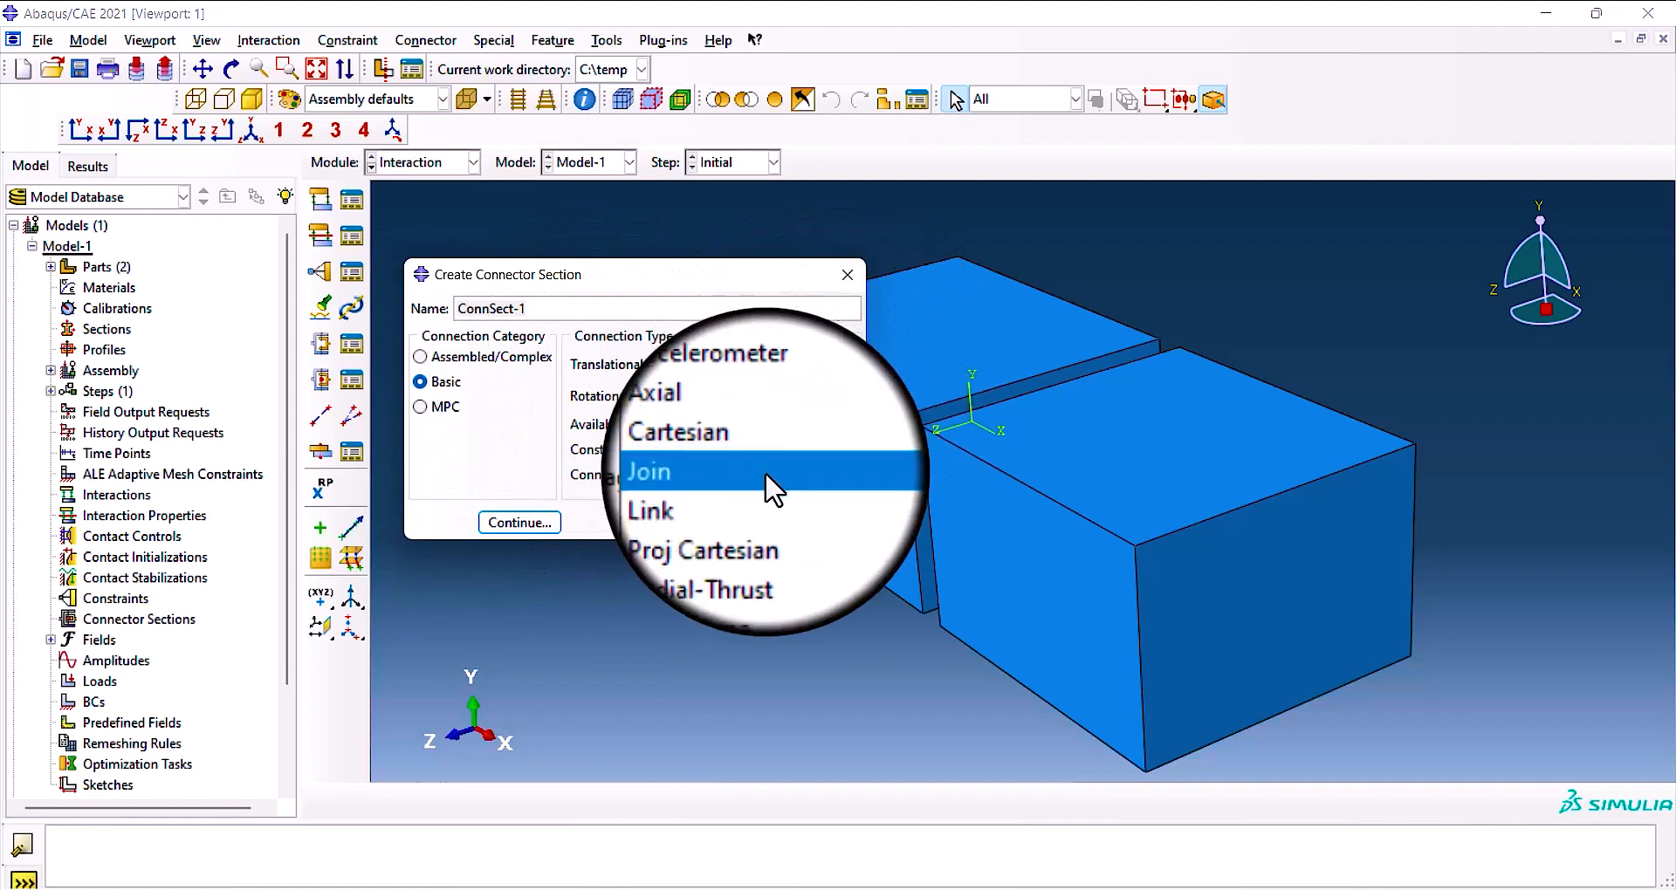
pyautogui.click(742, 493)
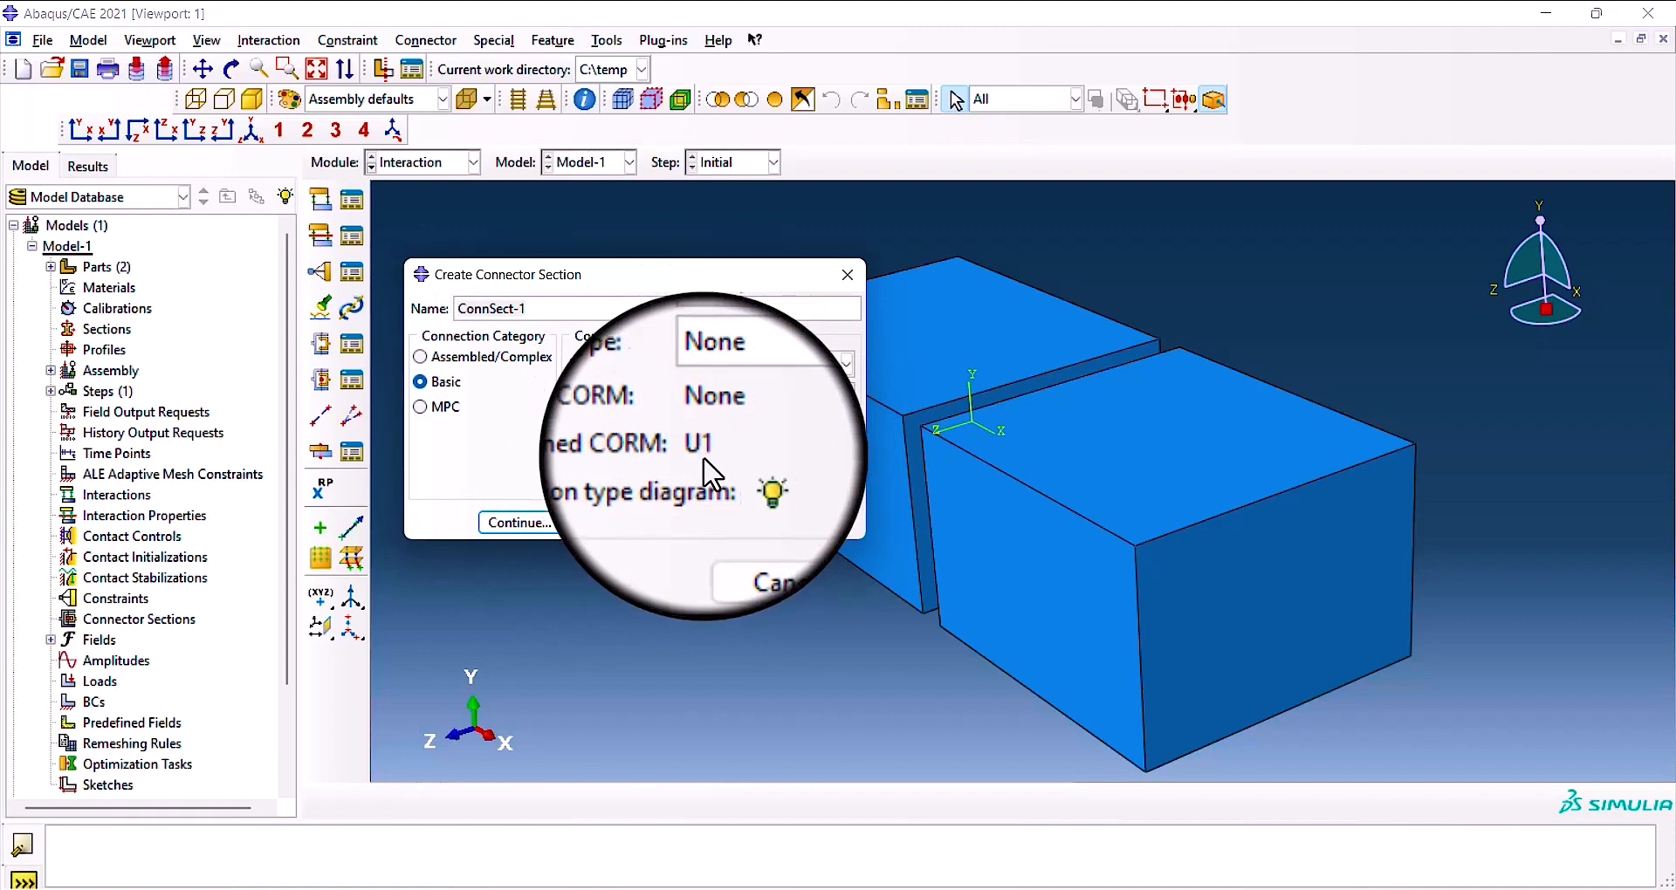
pyautogui.click(846, 364)
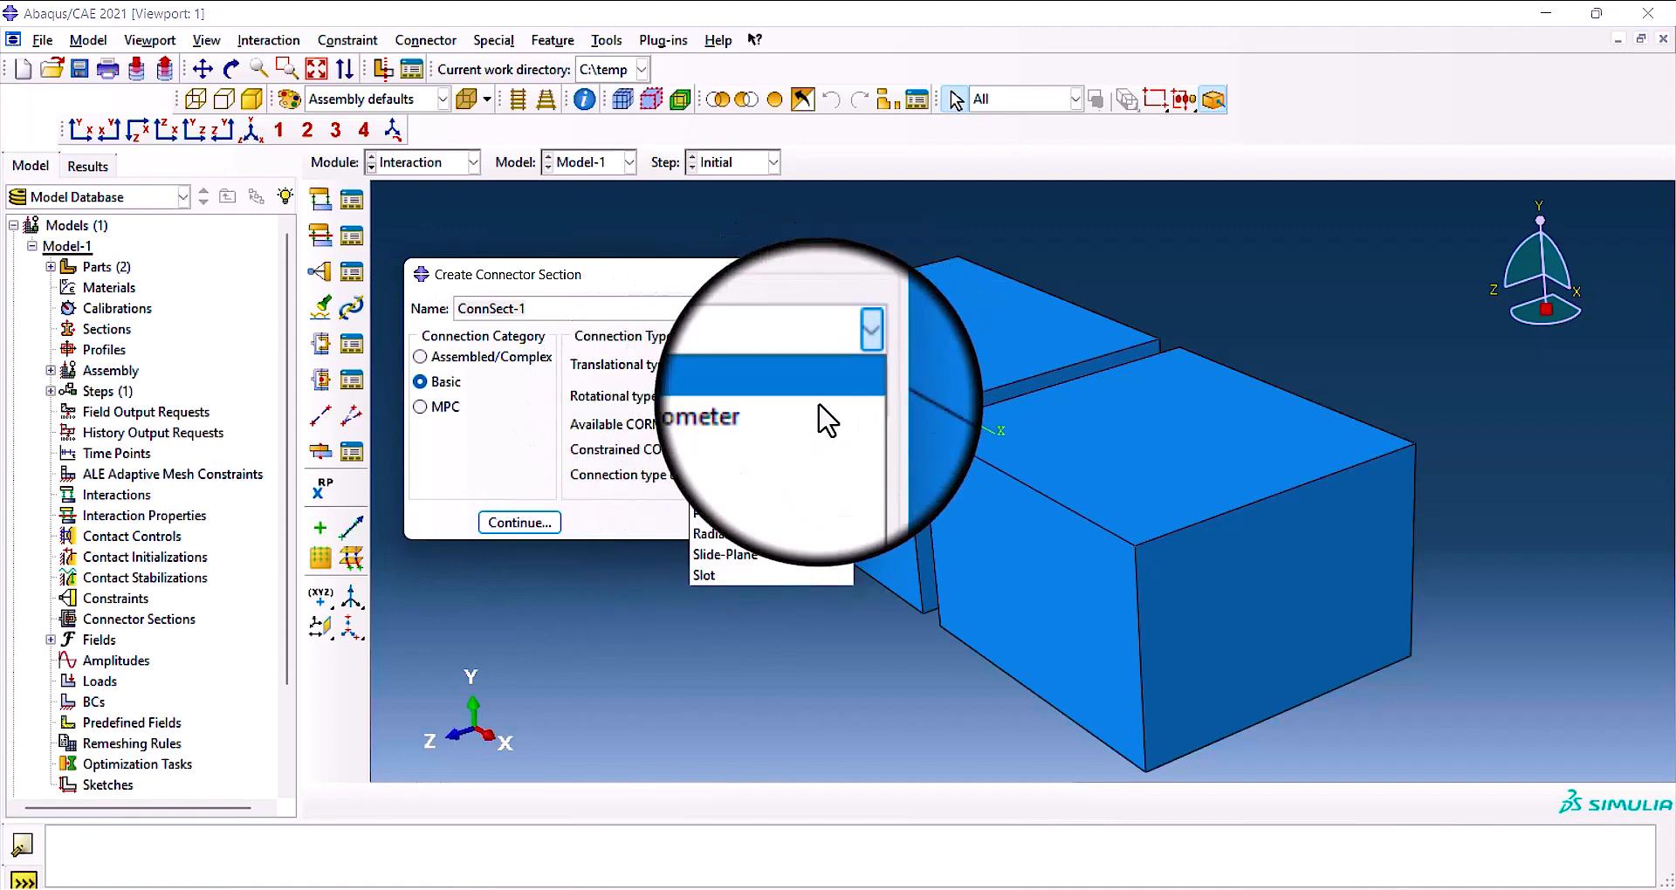
pyautogui.click(765, 548)
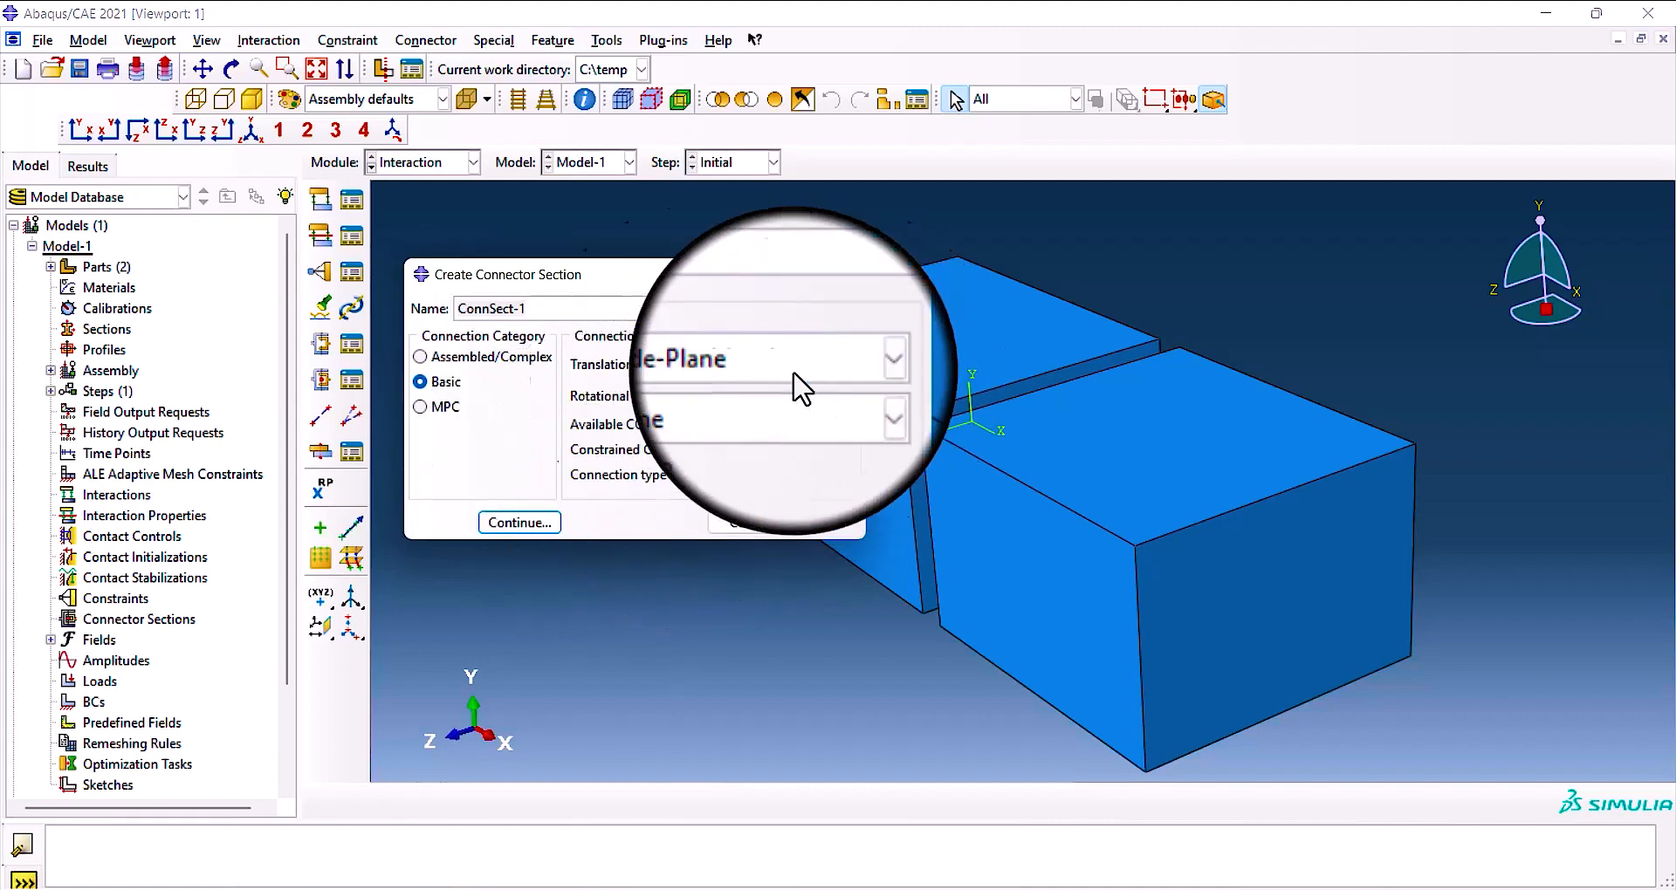
# Name the connector section ConnSect-mechanic, with the rotational type Euler and the translational type None.
pyautogui.click(845, 371)
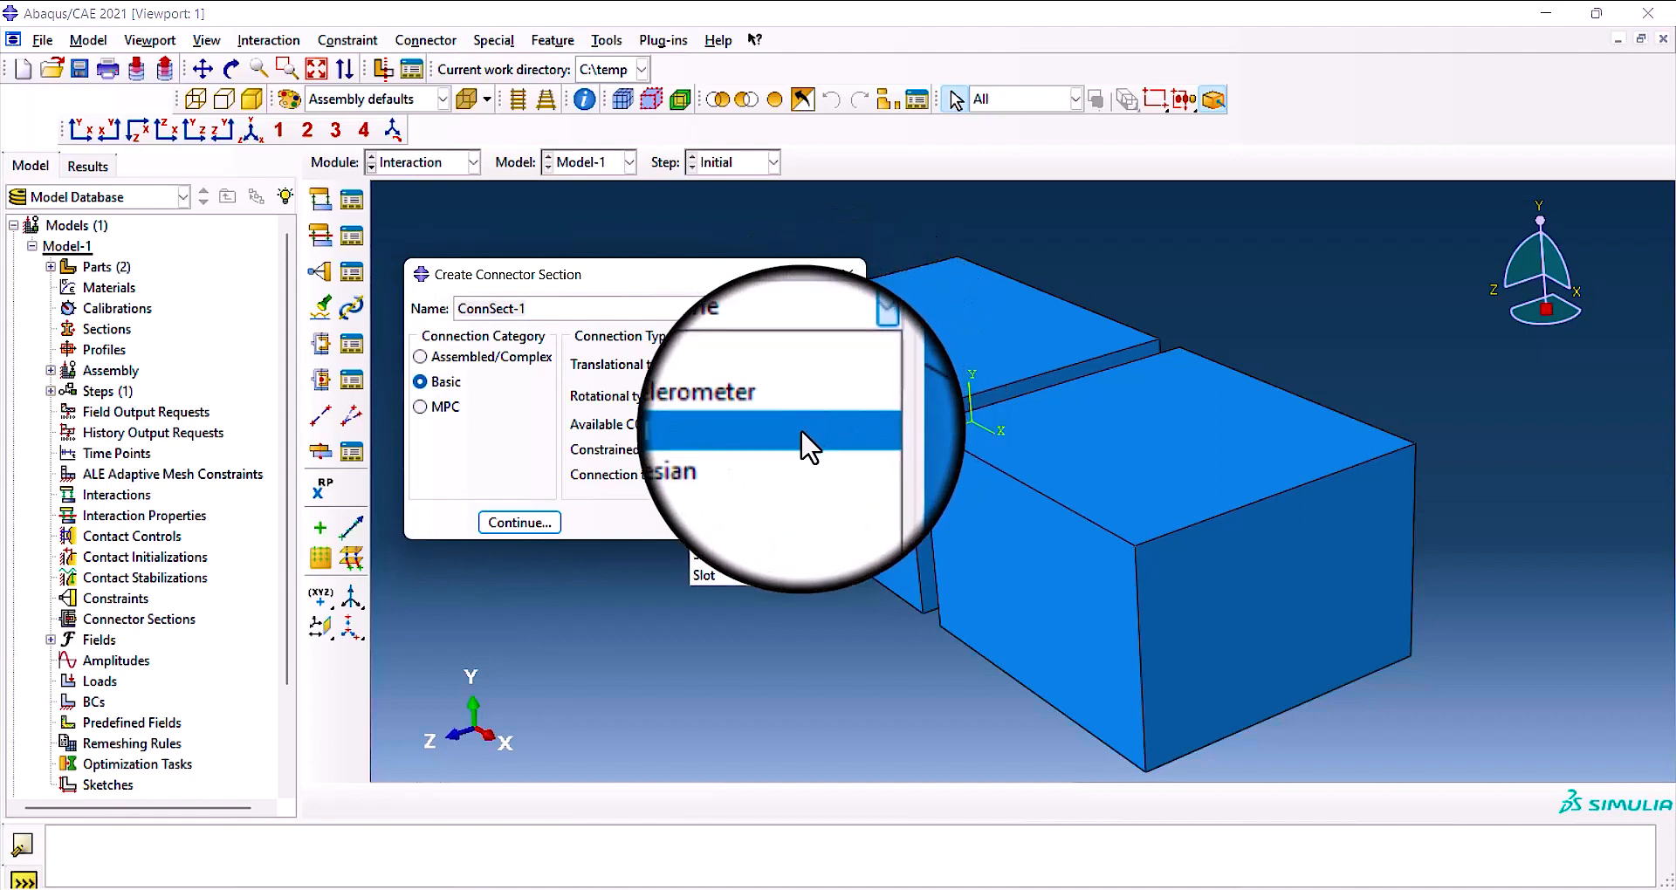
pyautogui.click(775, 480)
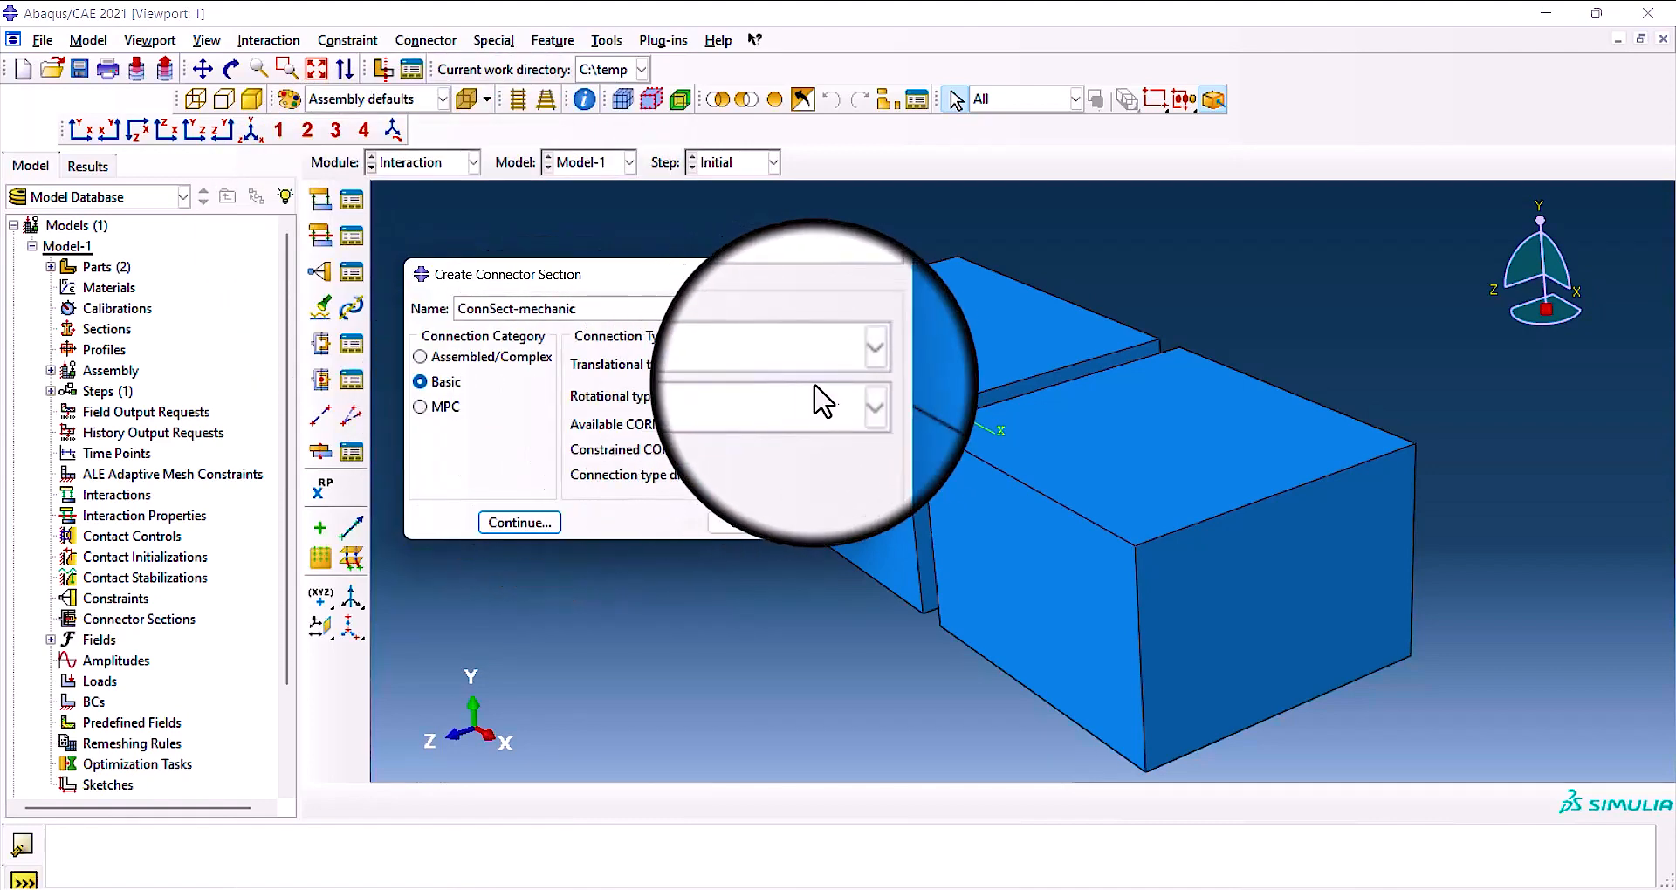
pyautogui.click(843, 395)
pyautogui.click(783, 495)
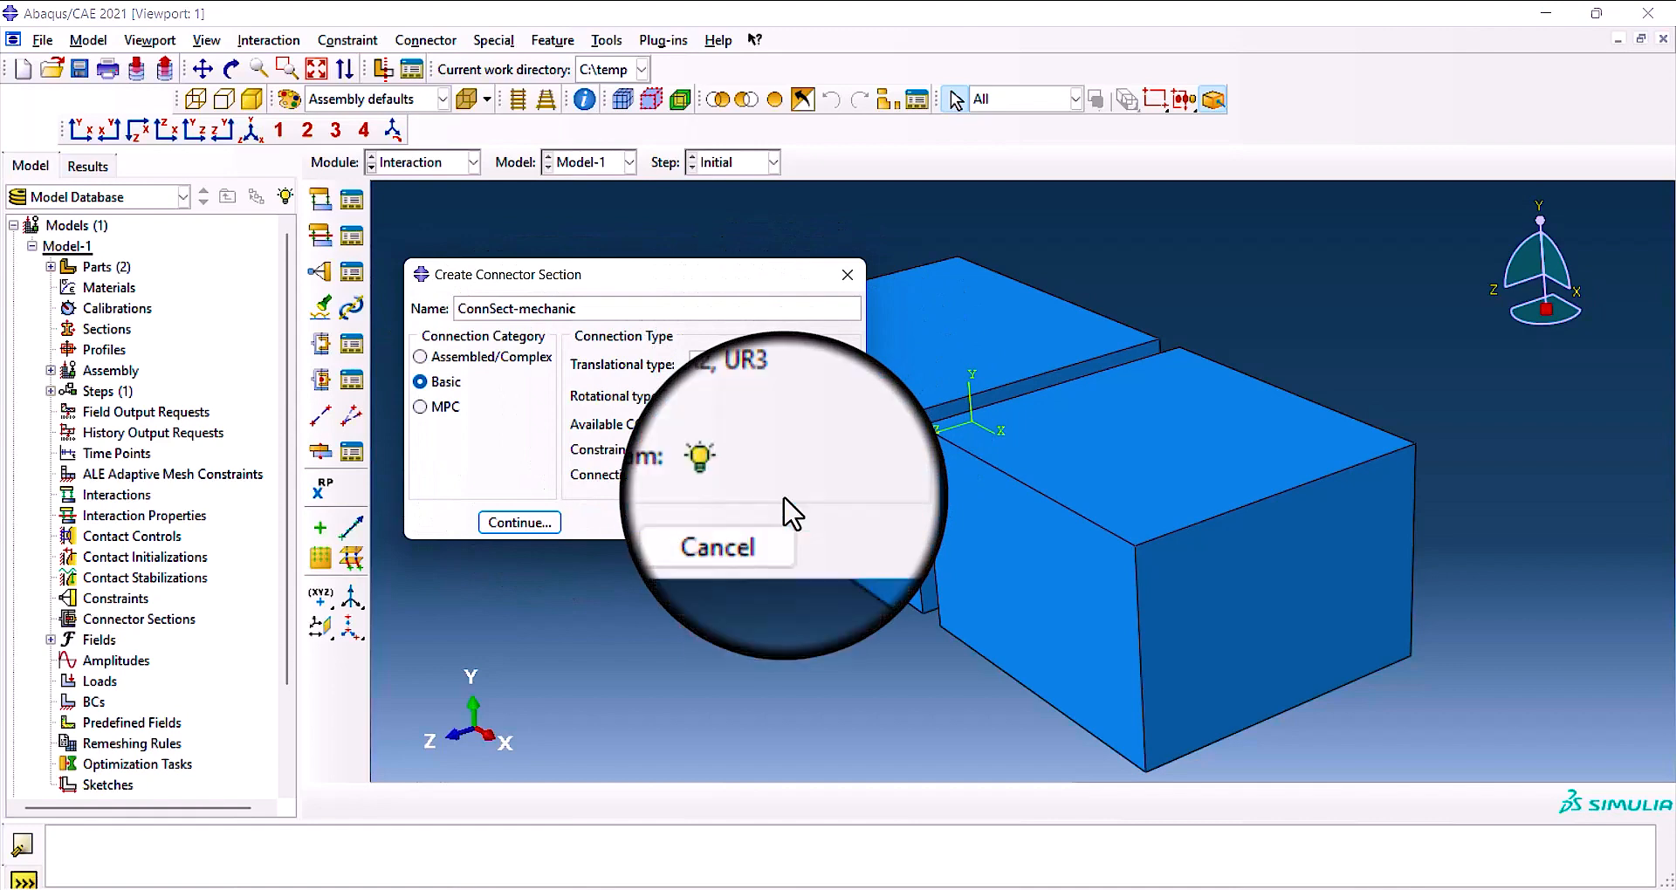
pyautogui.click(845, 359)
pyautogui.click(773, 385)
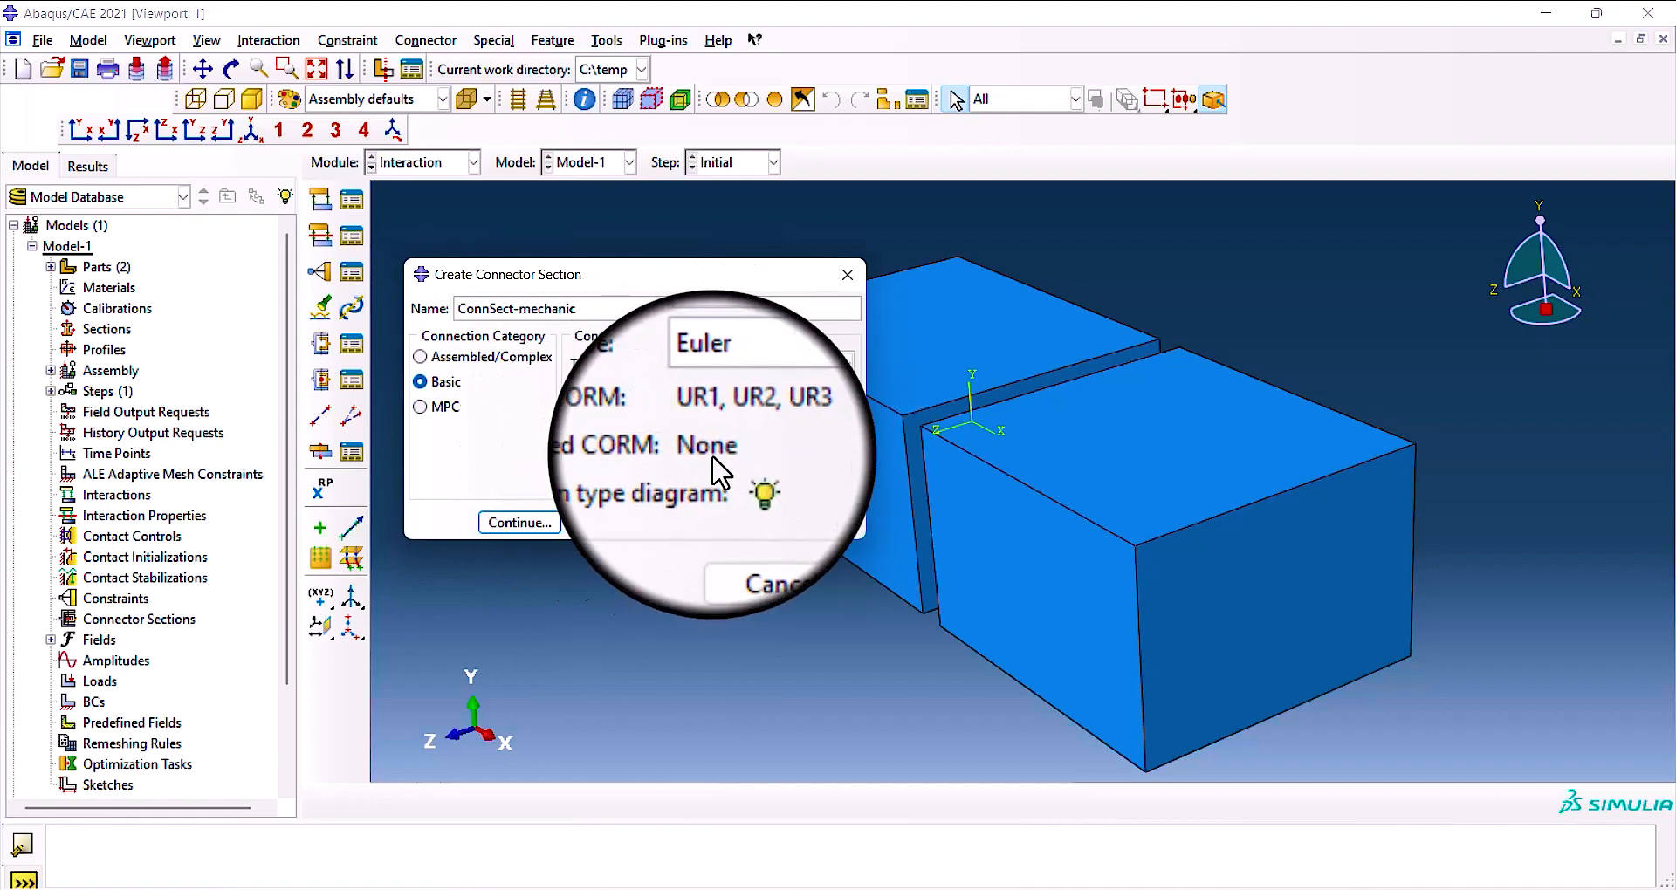
# Try the Proj Flex-Tors, Rotation and Align rotational types in turn to compare their available and constrained components.
pyautogui.click(845, 395)
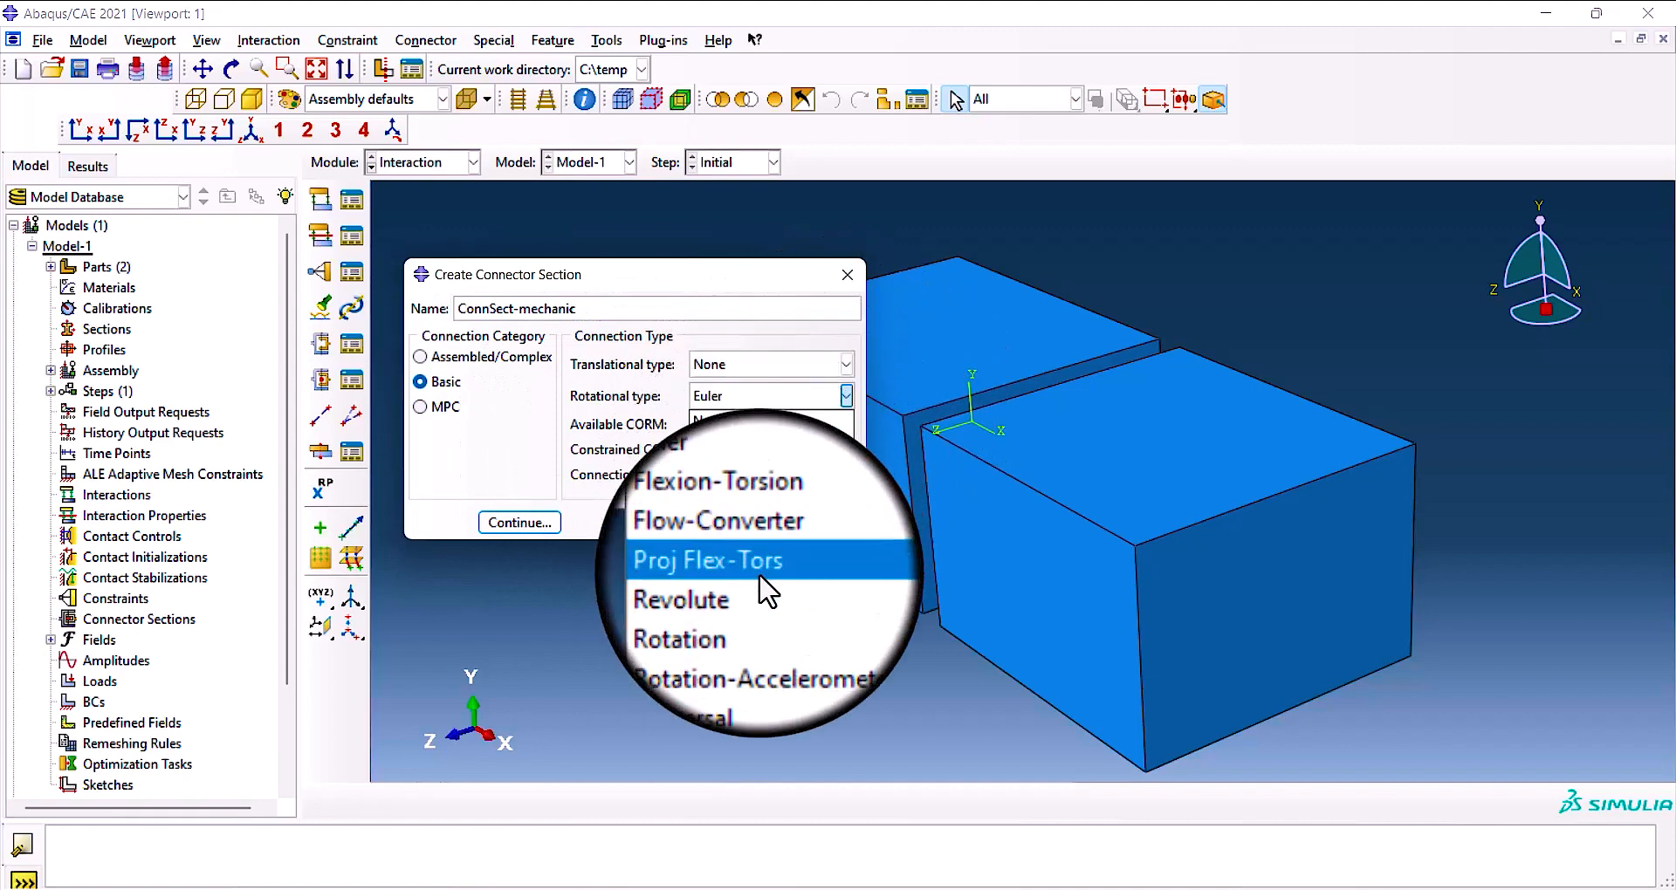
pyautogui.click(757, 574)
pyautogui.click(846, 396)
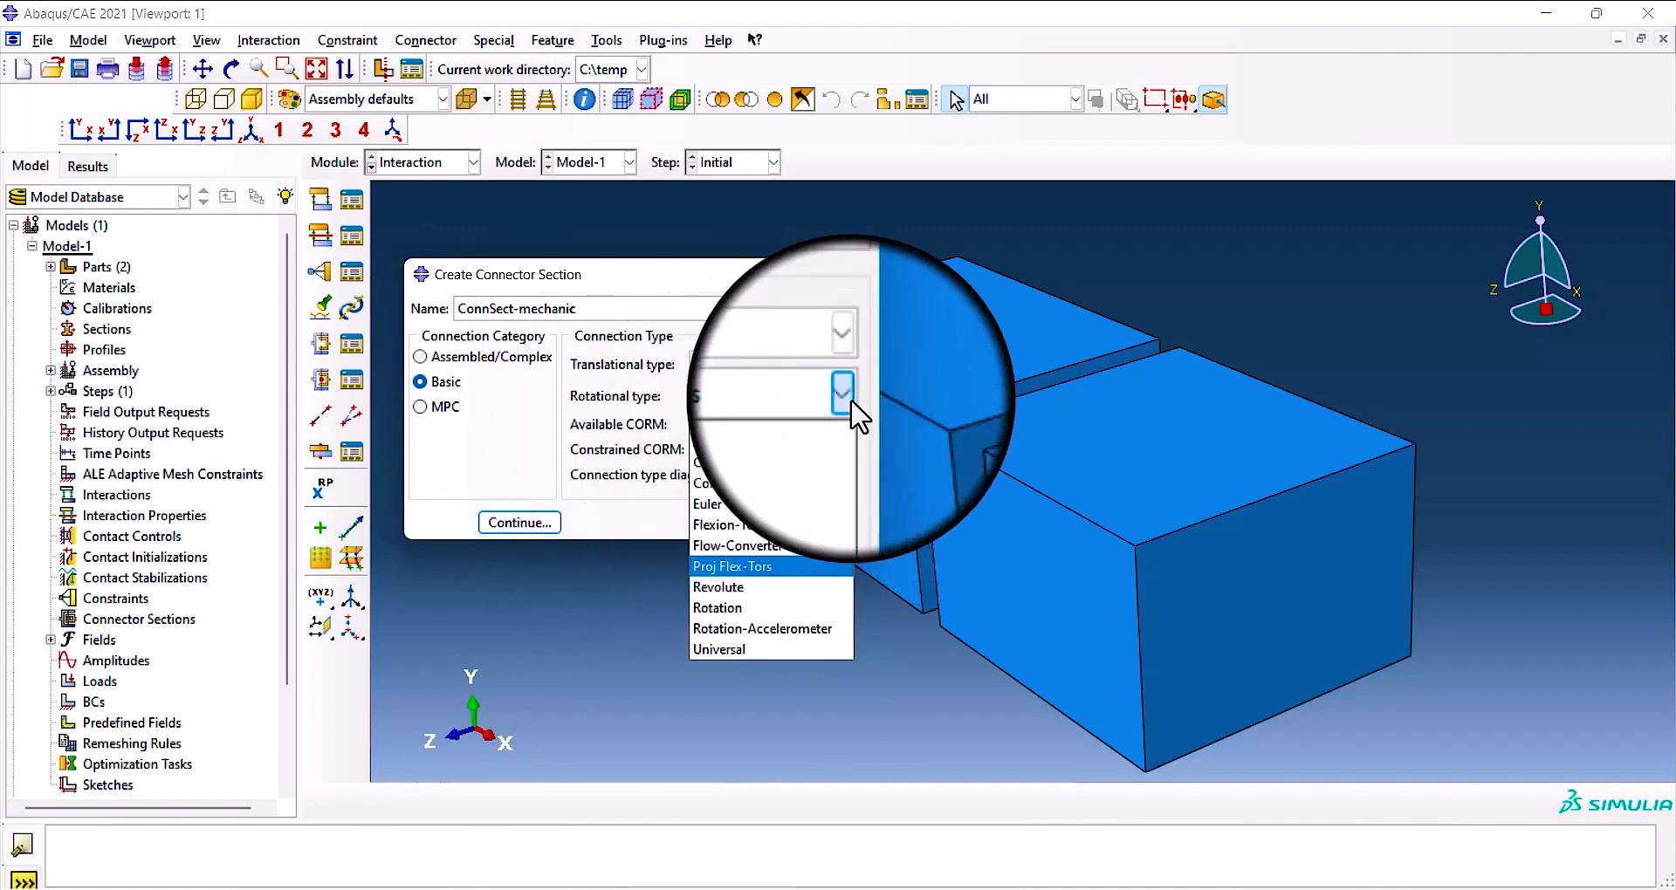
pyautogui.click(735, 601)
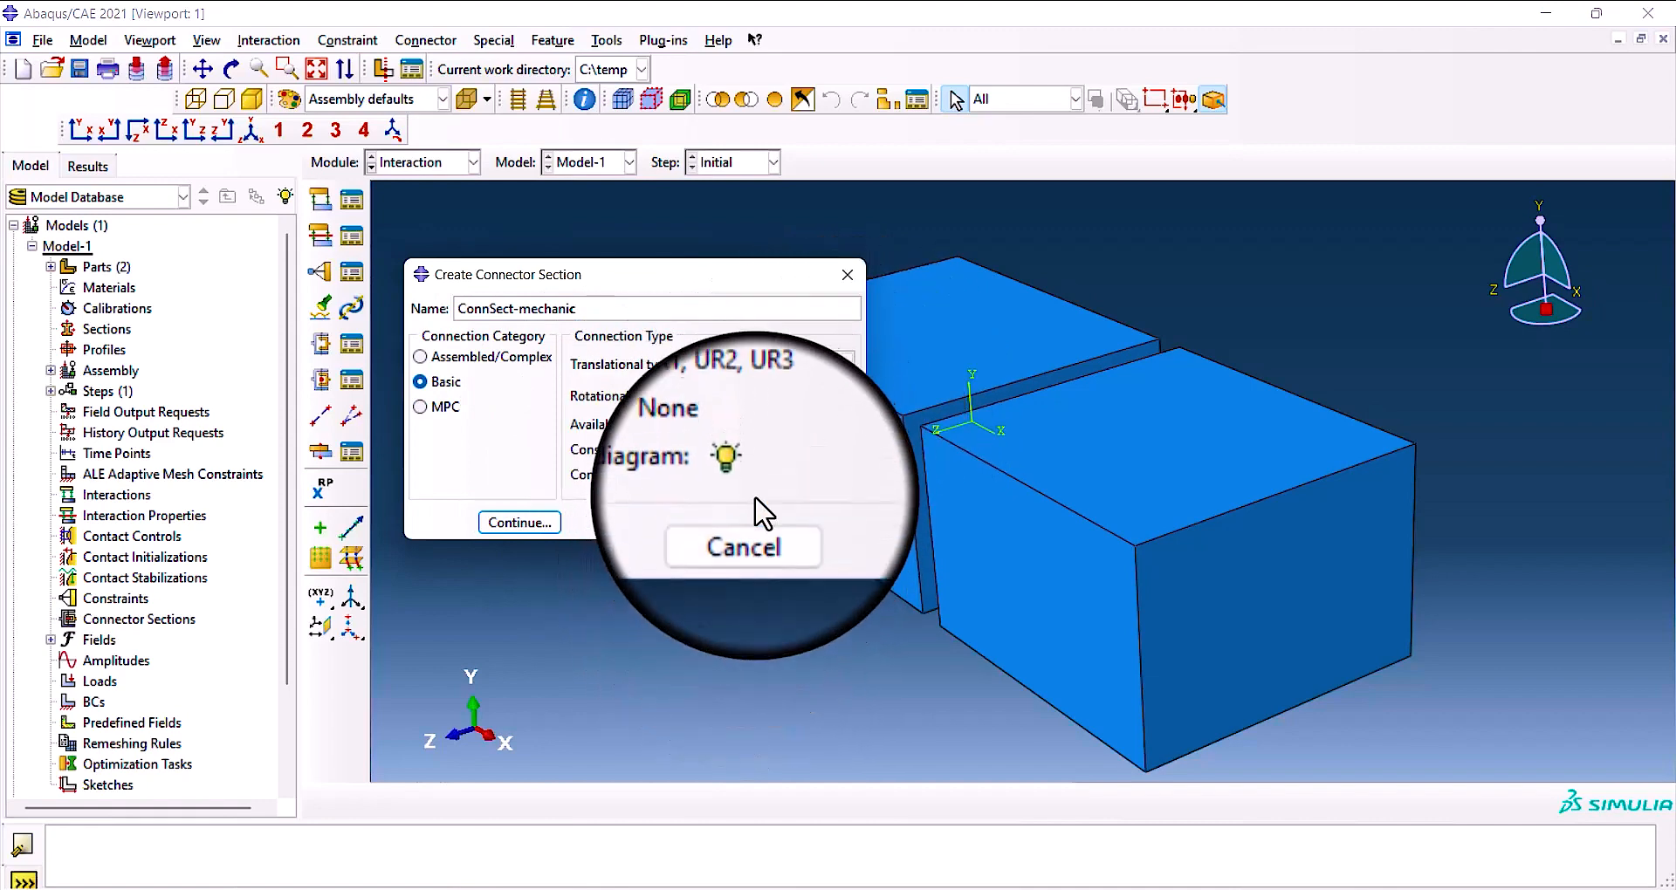
pyautogui.click(833, 398)
pyautogui.click(790, 440)
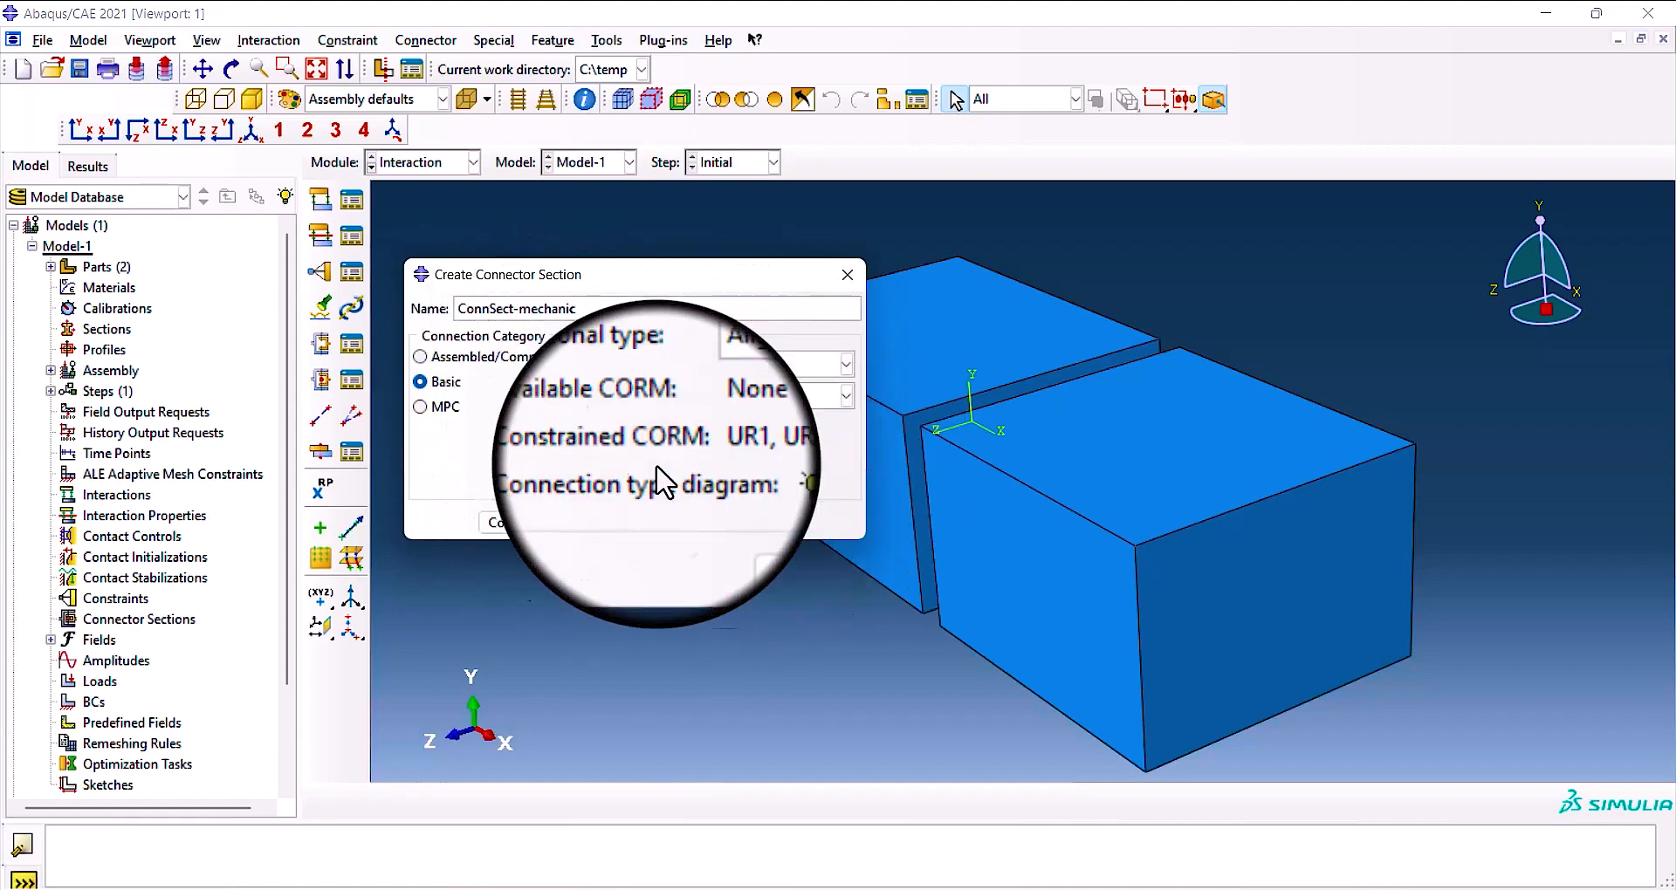
# Set the rotational type back to Euler and continue to editing the connector section's behavior.
pyautogui.moveTo(666, 270); pyautogui.dragTo(666, 281)
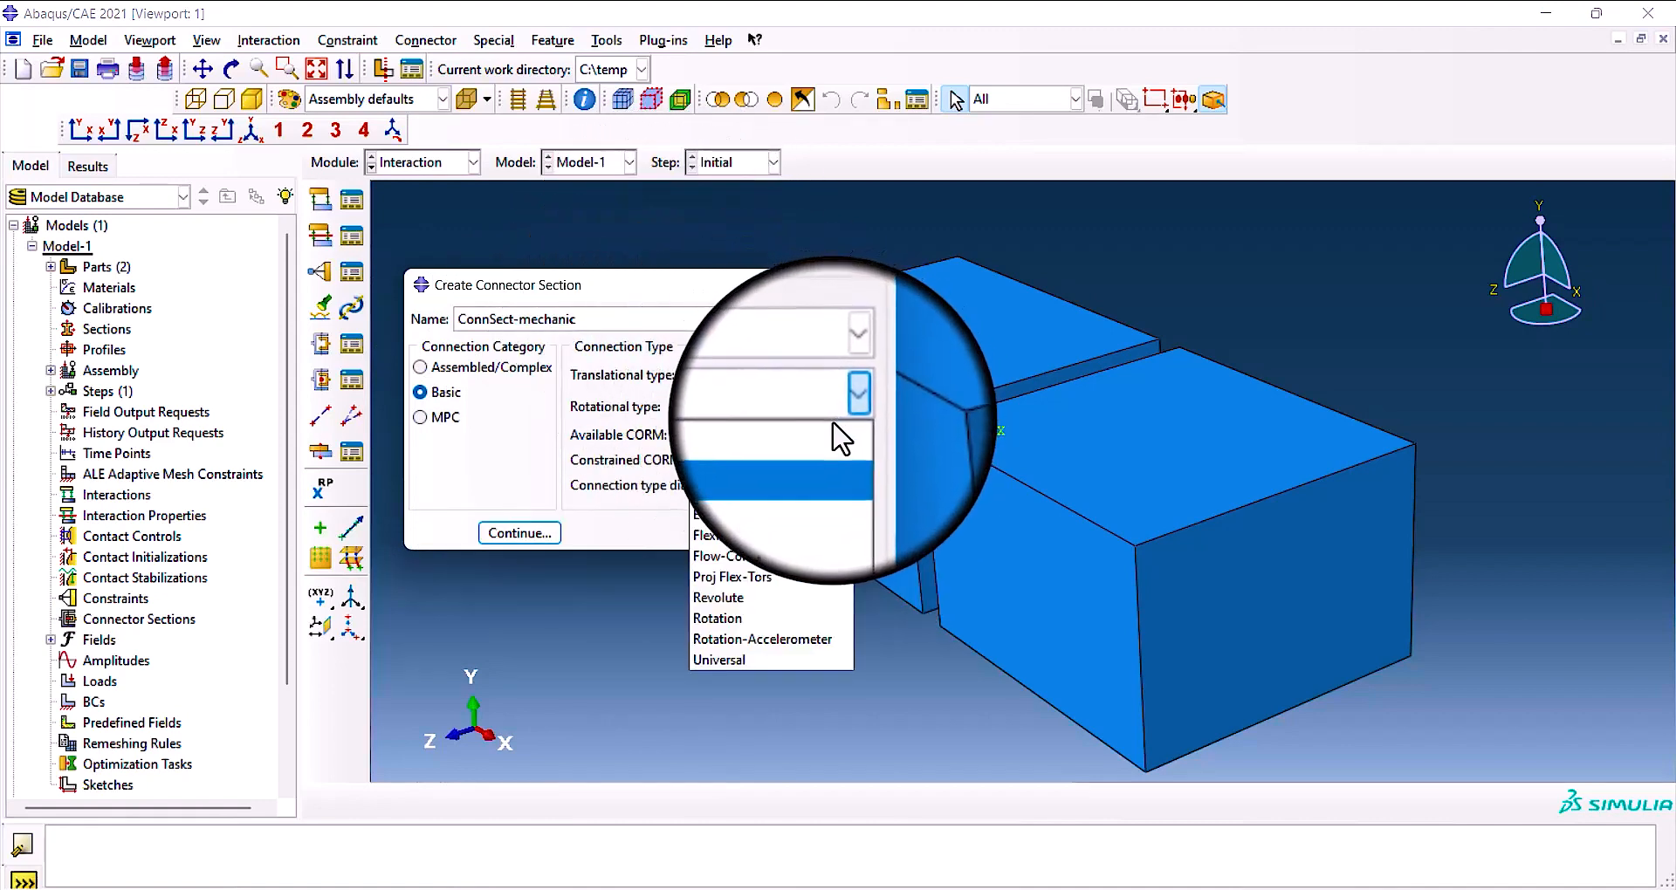
pyautogui.click(785, 515)
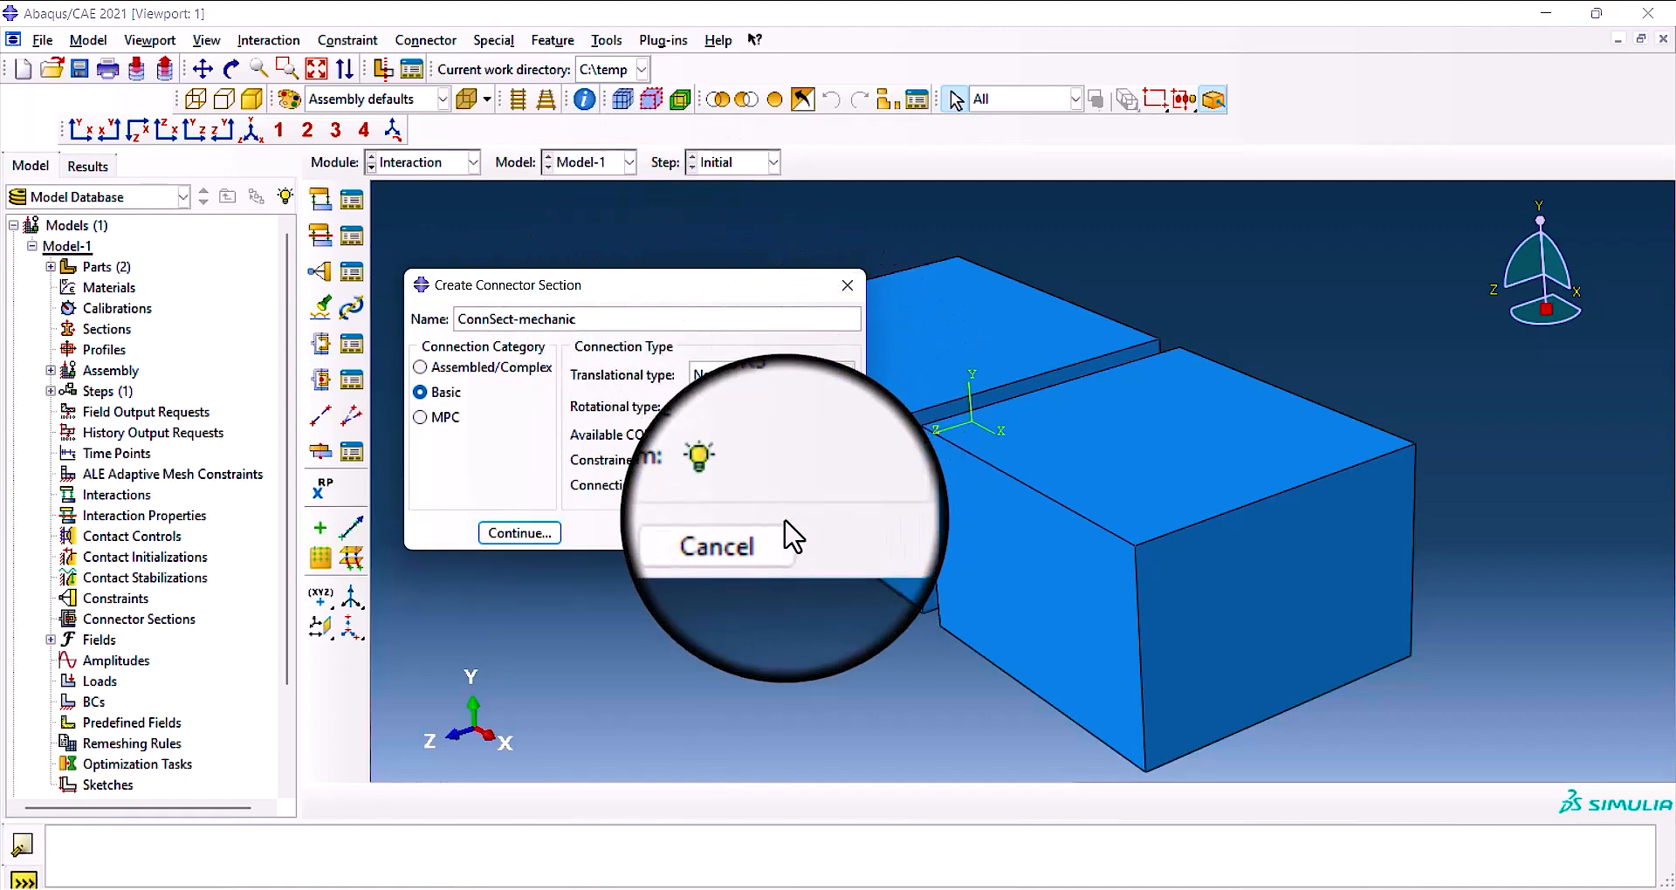
pyautogui.click(536, 532)
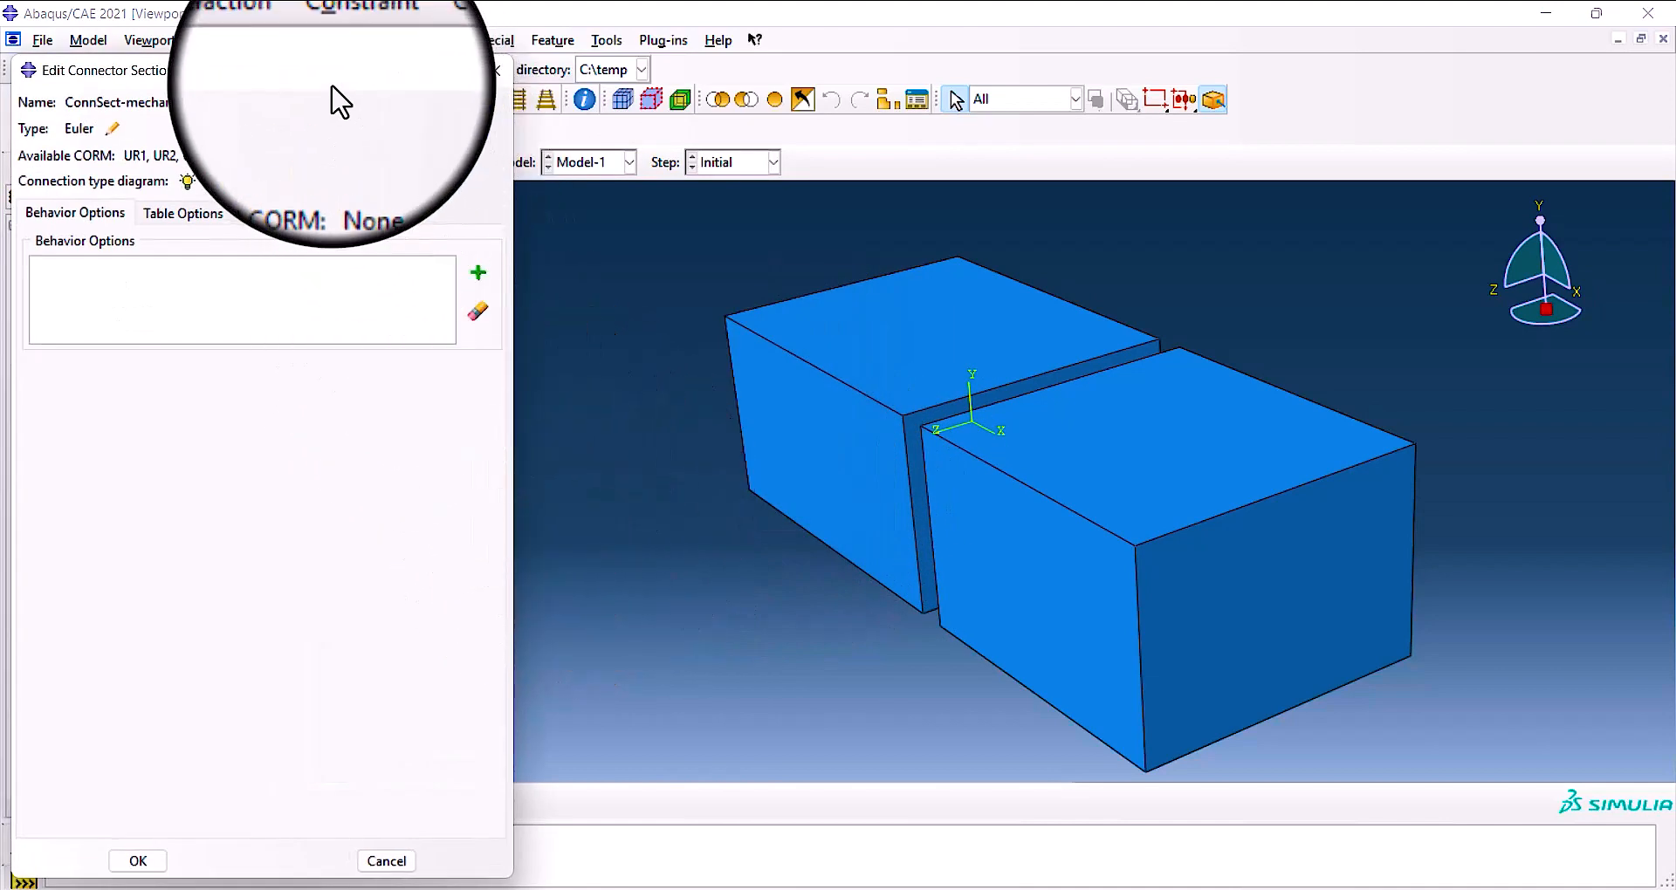
pyautogui.moveTo(337, 86); pyautogui.dragTo(640, 67)
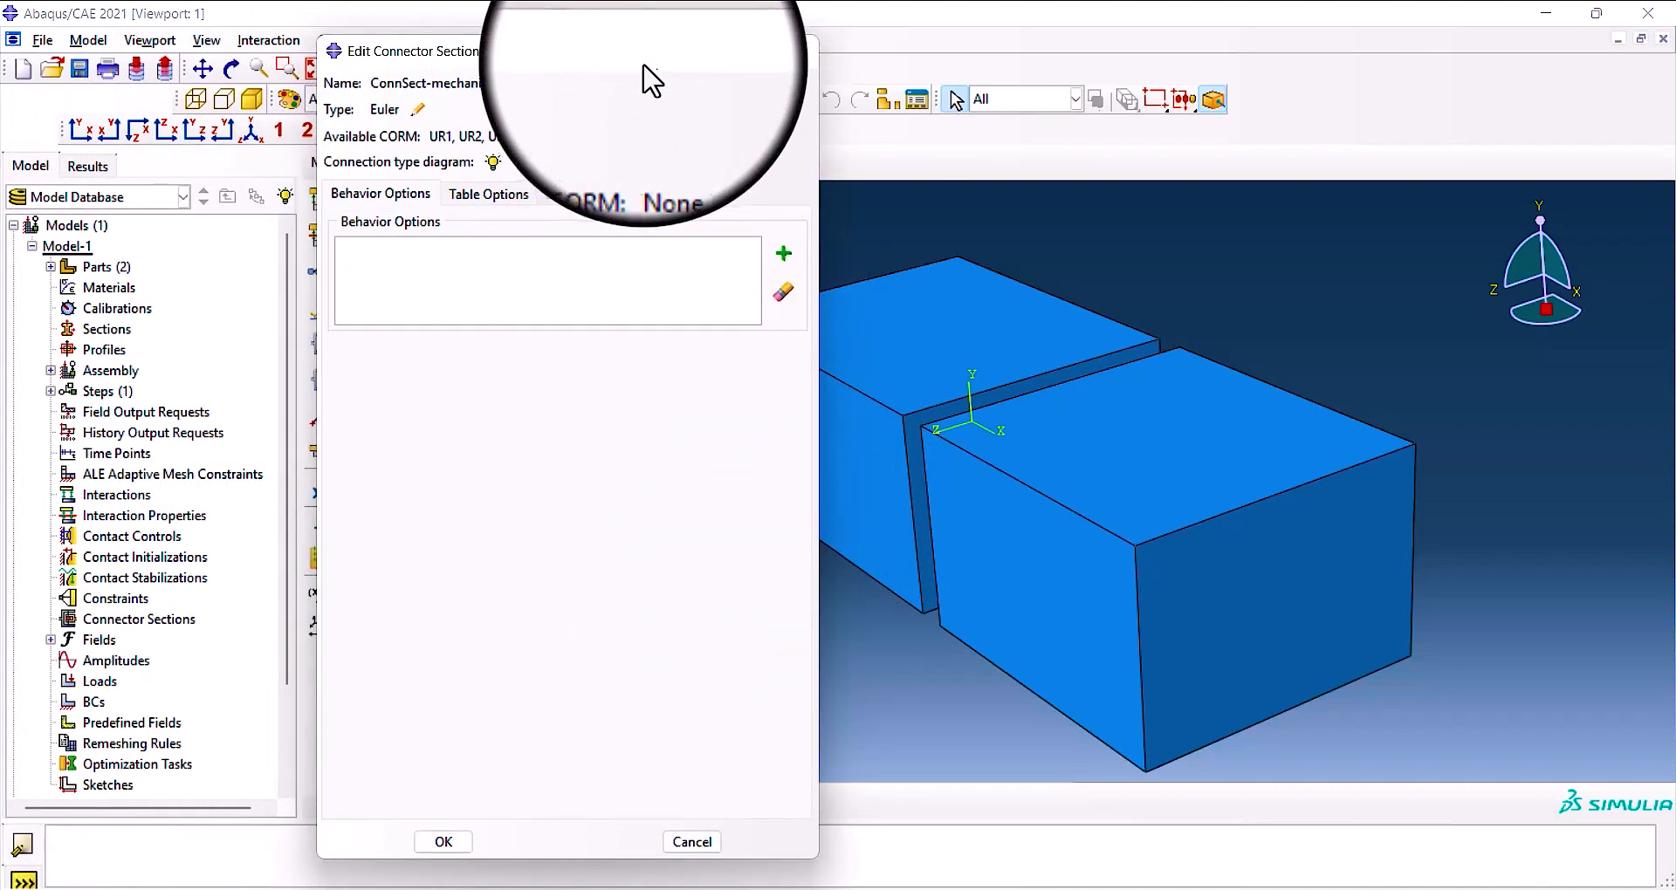
# Try a linear M1 elasticity behavior with temperature-dependent and frequency-dependent data, clear both data options and remove the behavior.
pyautogui.click(785, 251)
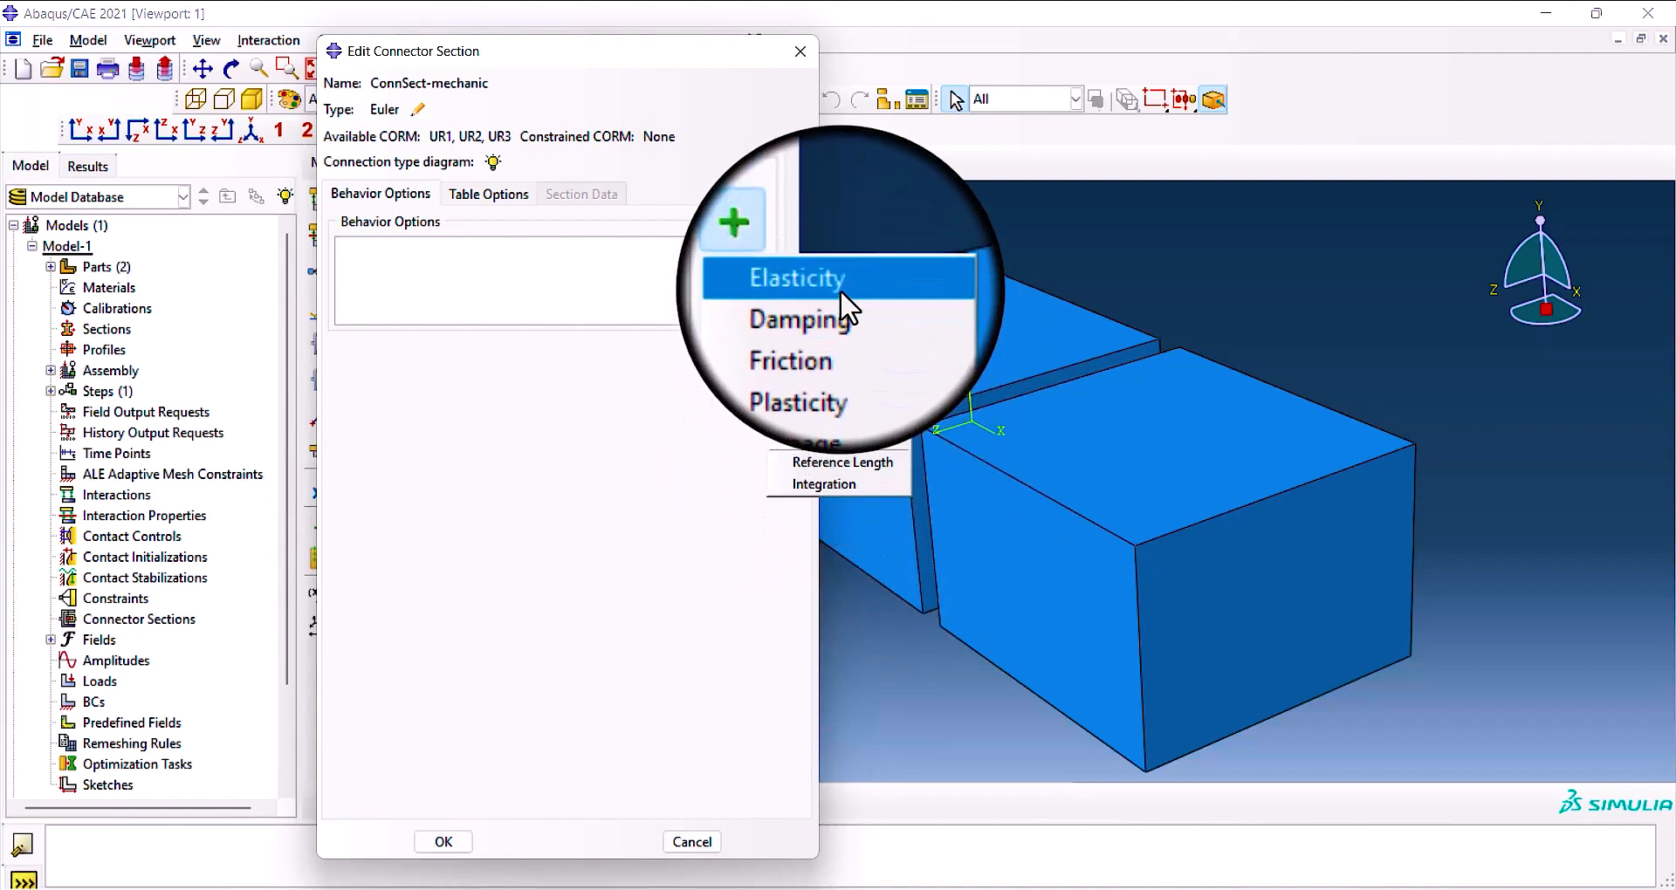
pyautogui.click(839, 289)
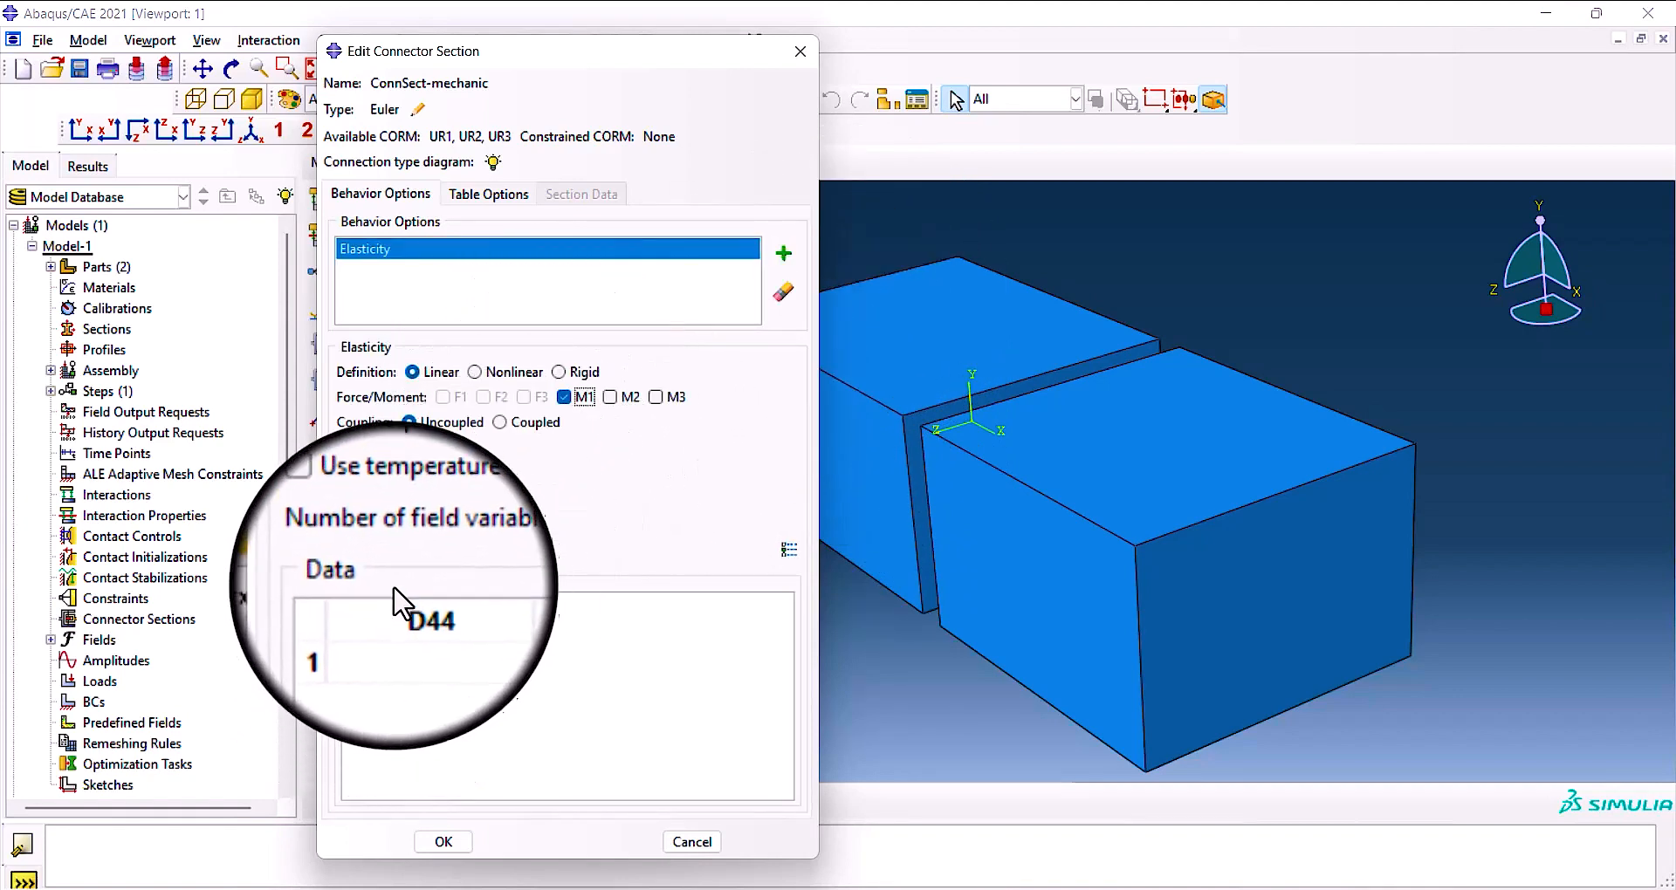
pyautogui.click(343, 523)
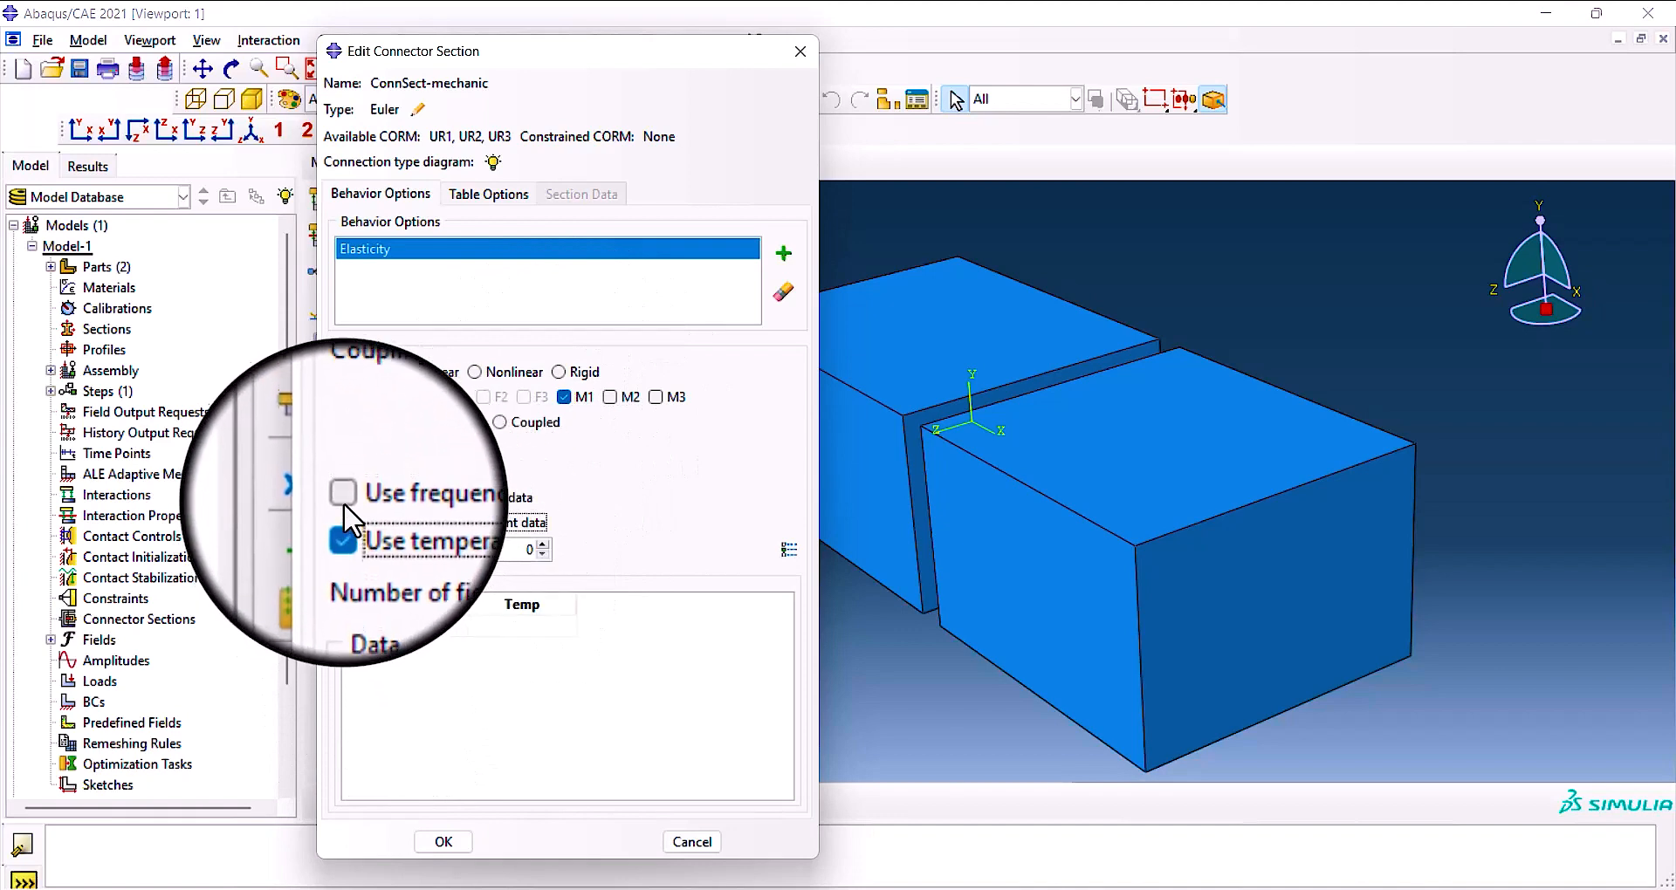
pyautogui.click(343, 497)
pyautogui.click(388, 627)
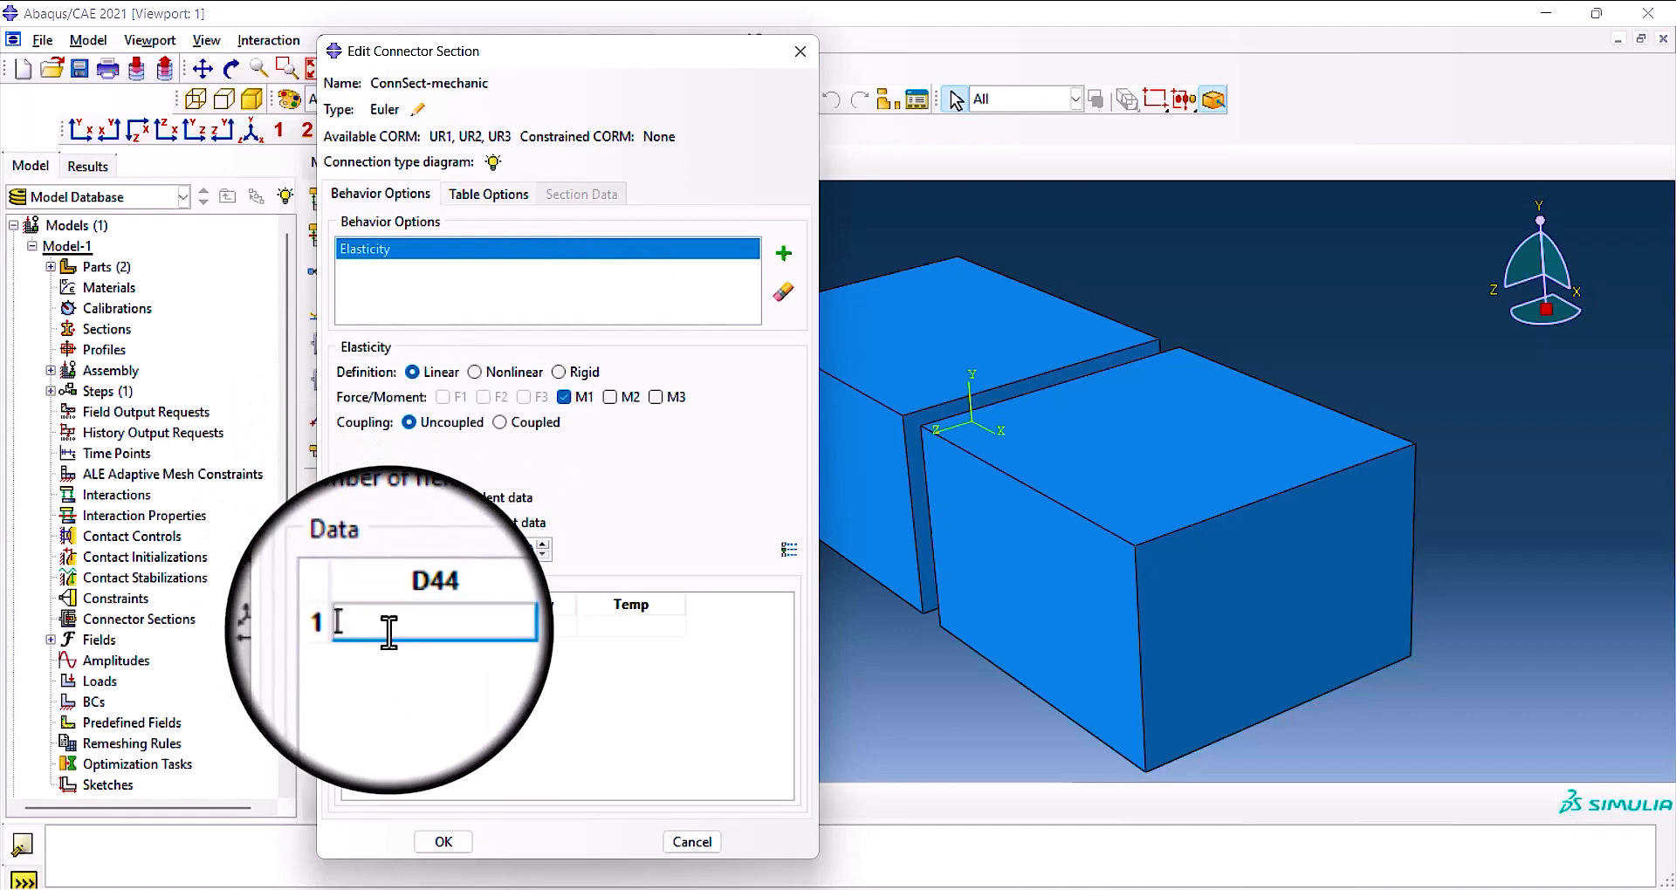
pyautogui.click(384, 523)
pyautogui.click(393, 500)
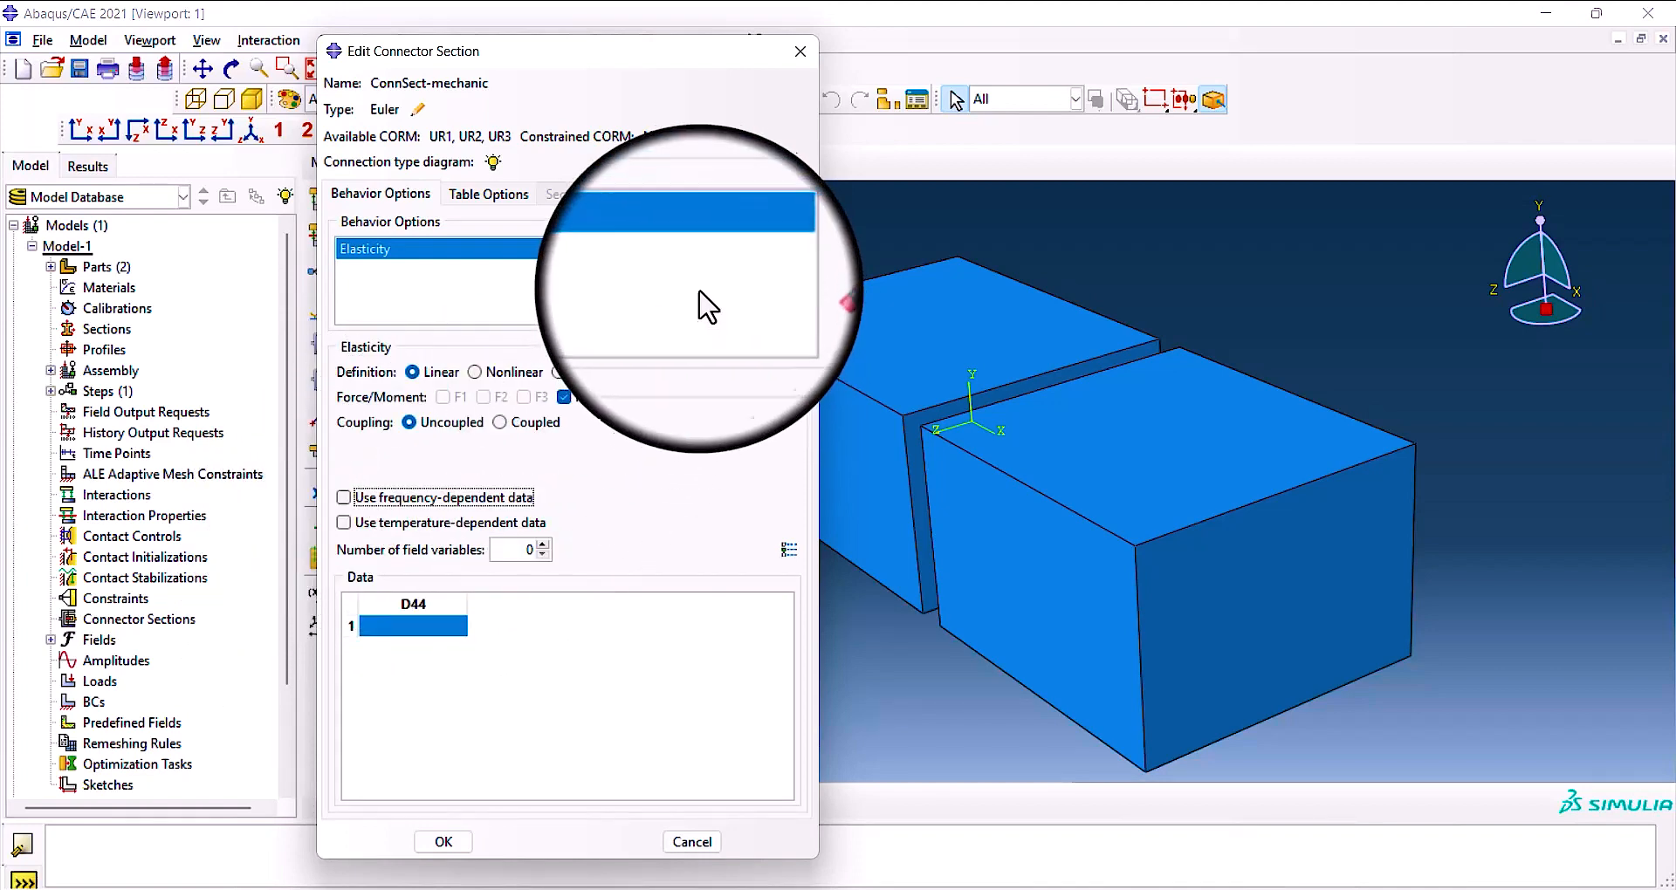
pyautogui.click(783, 292)
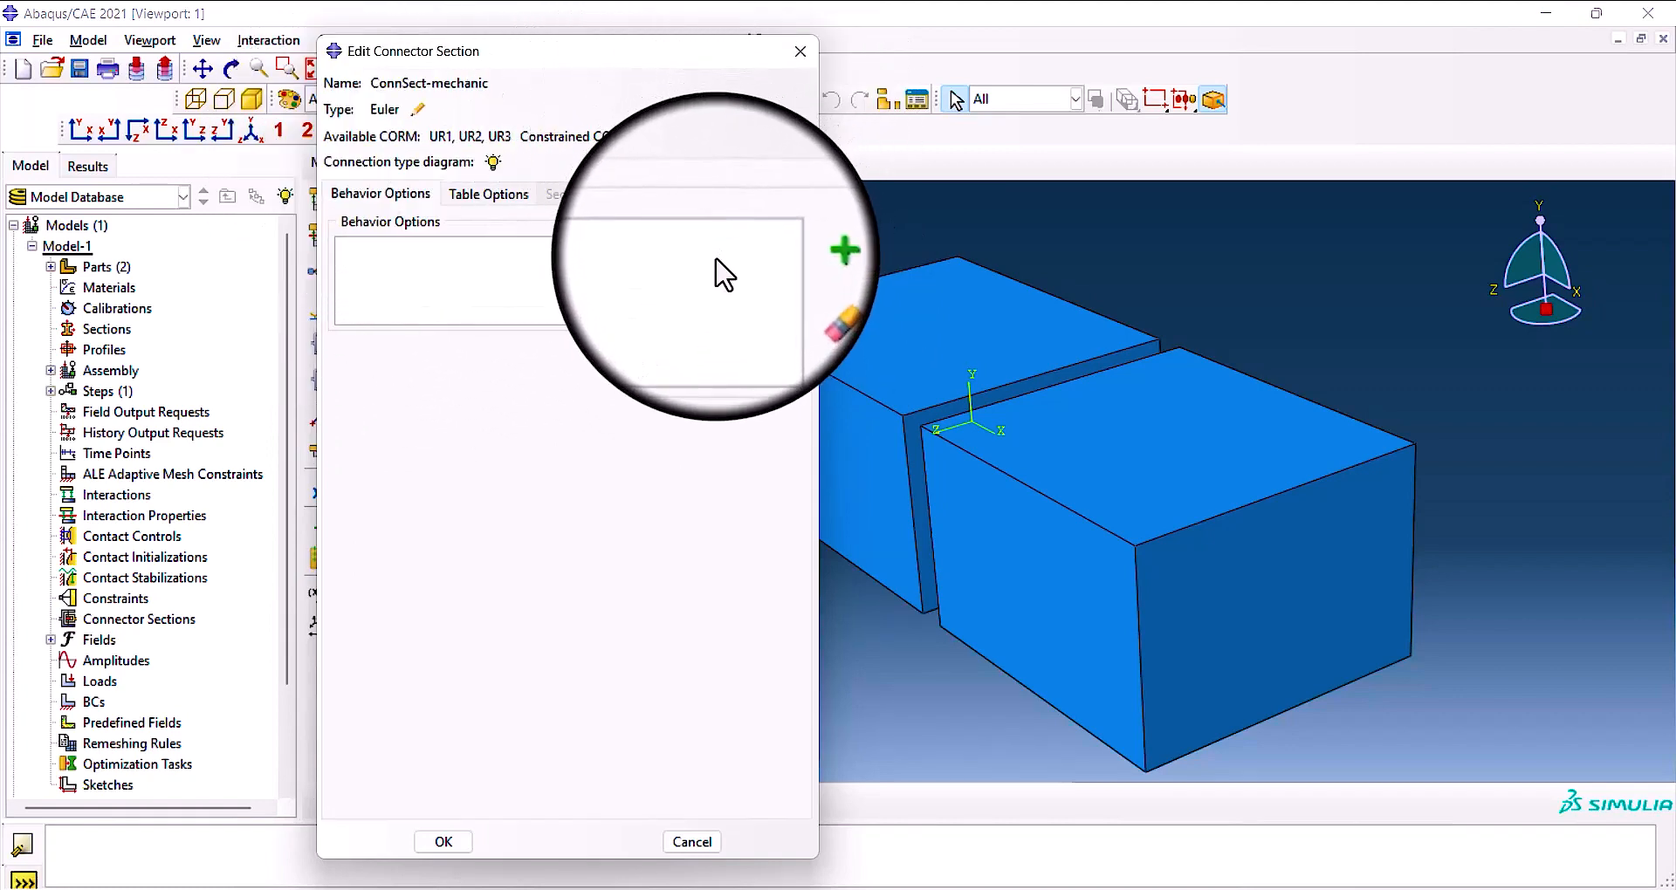
# Add a linear, uncoupled elasticity behavior on M1 with D44 set to 0.1, and finish the connector section.
pyautogui.click(780, 250)
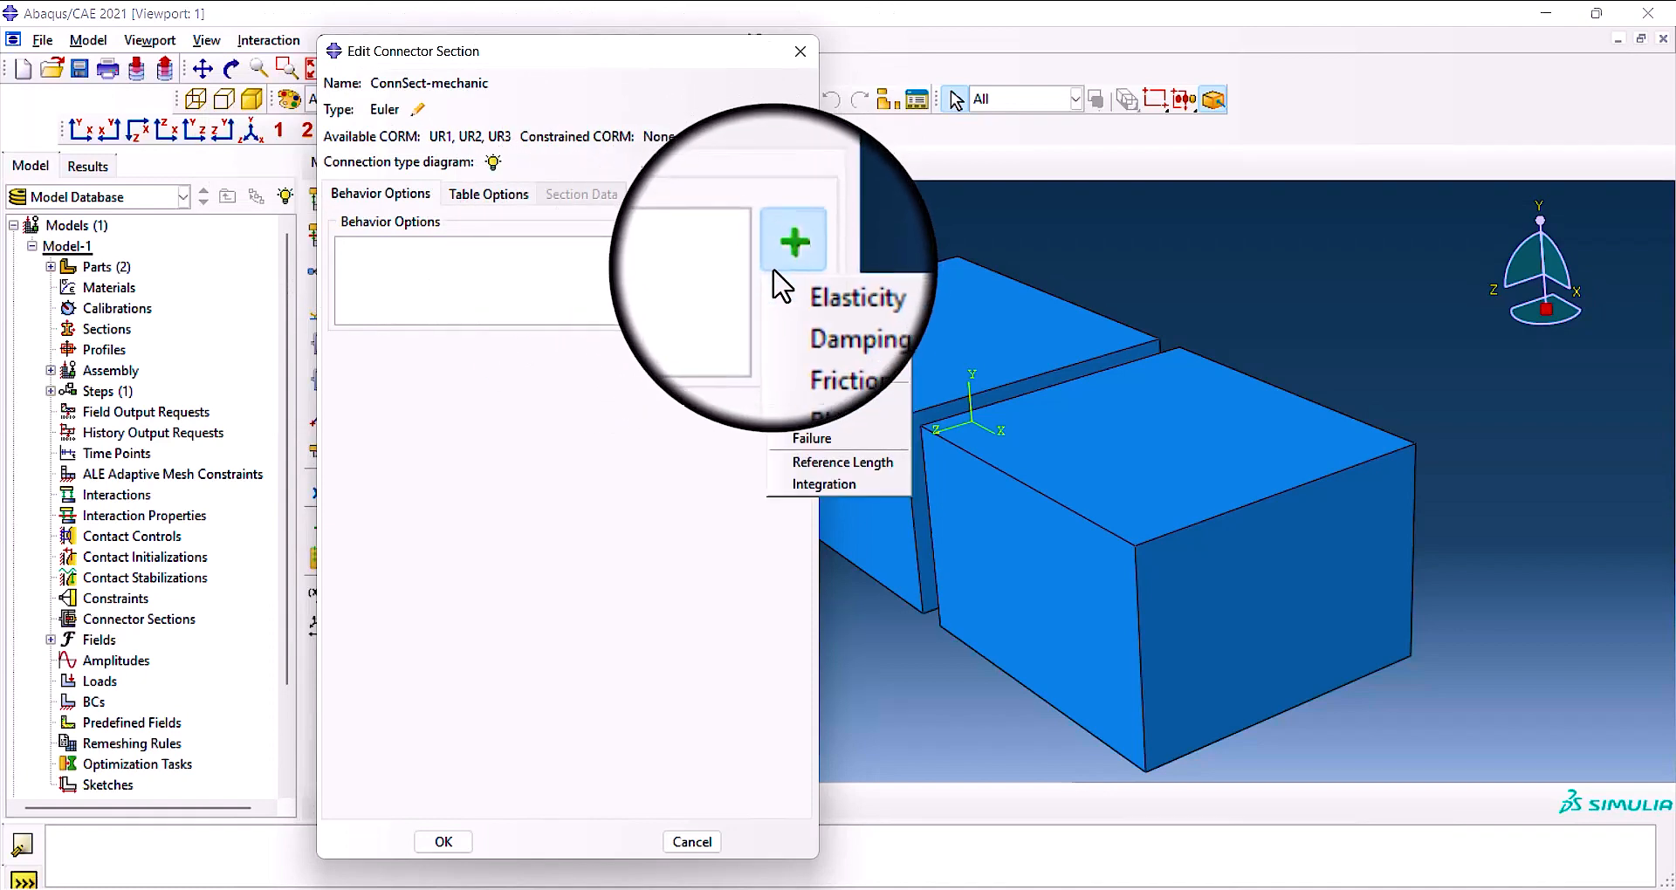
pyautogui.click(796, 286)
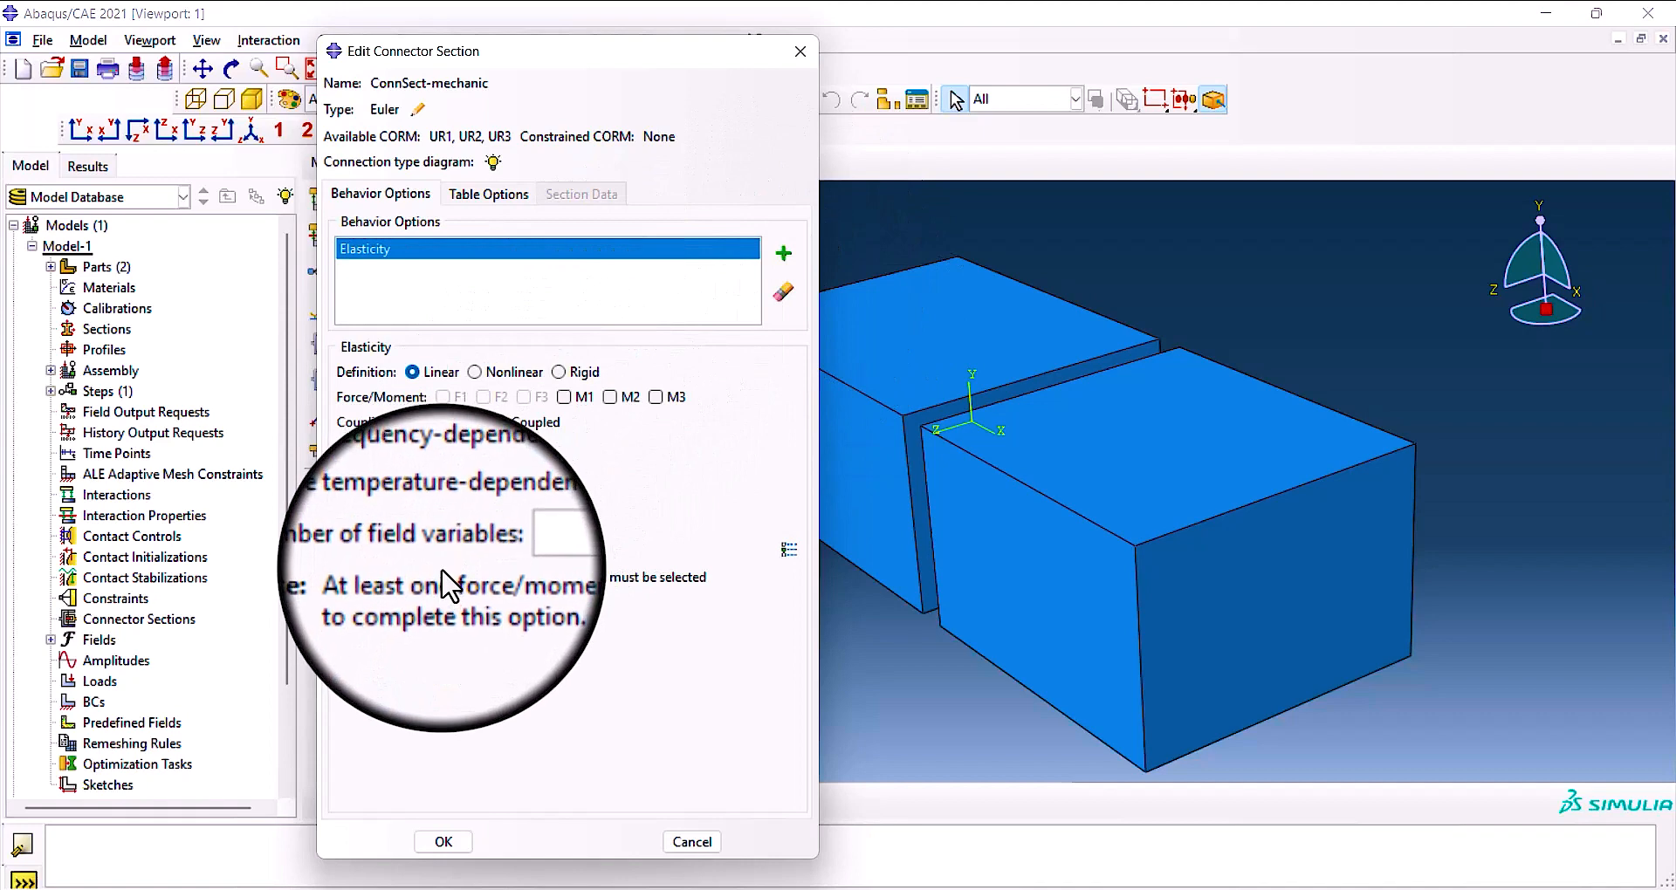
pyautogui.click(441, 842)
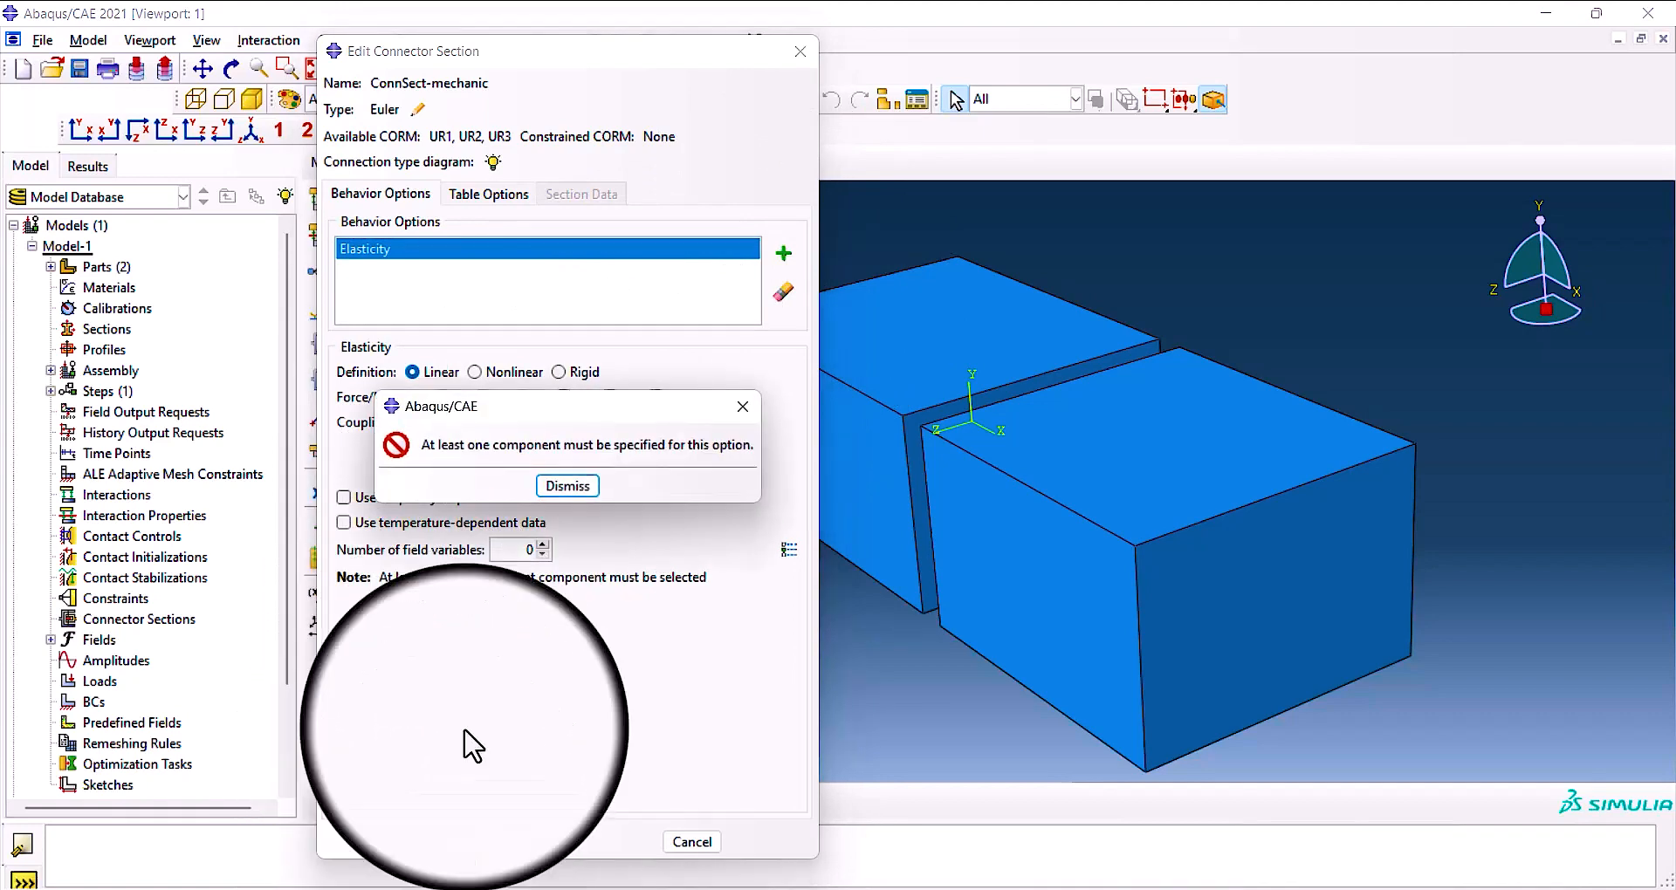
pyautogui.click(747, 397)
pyautogui.click(564, 397)
pyautogui.click(397, 622)
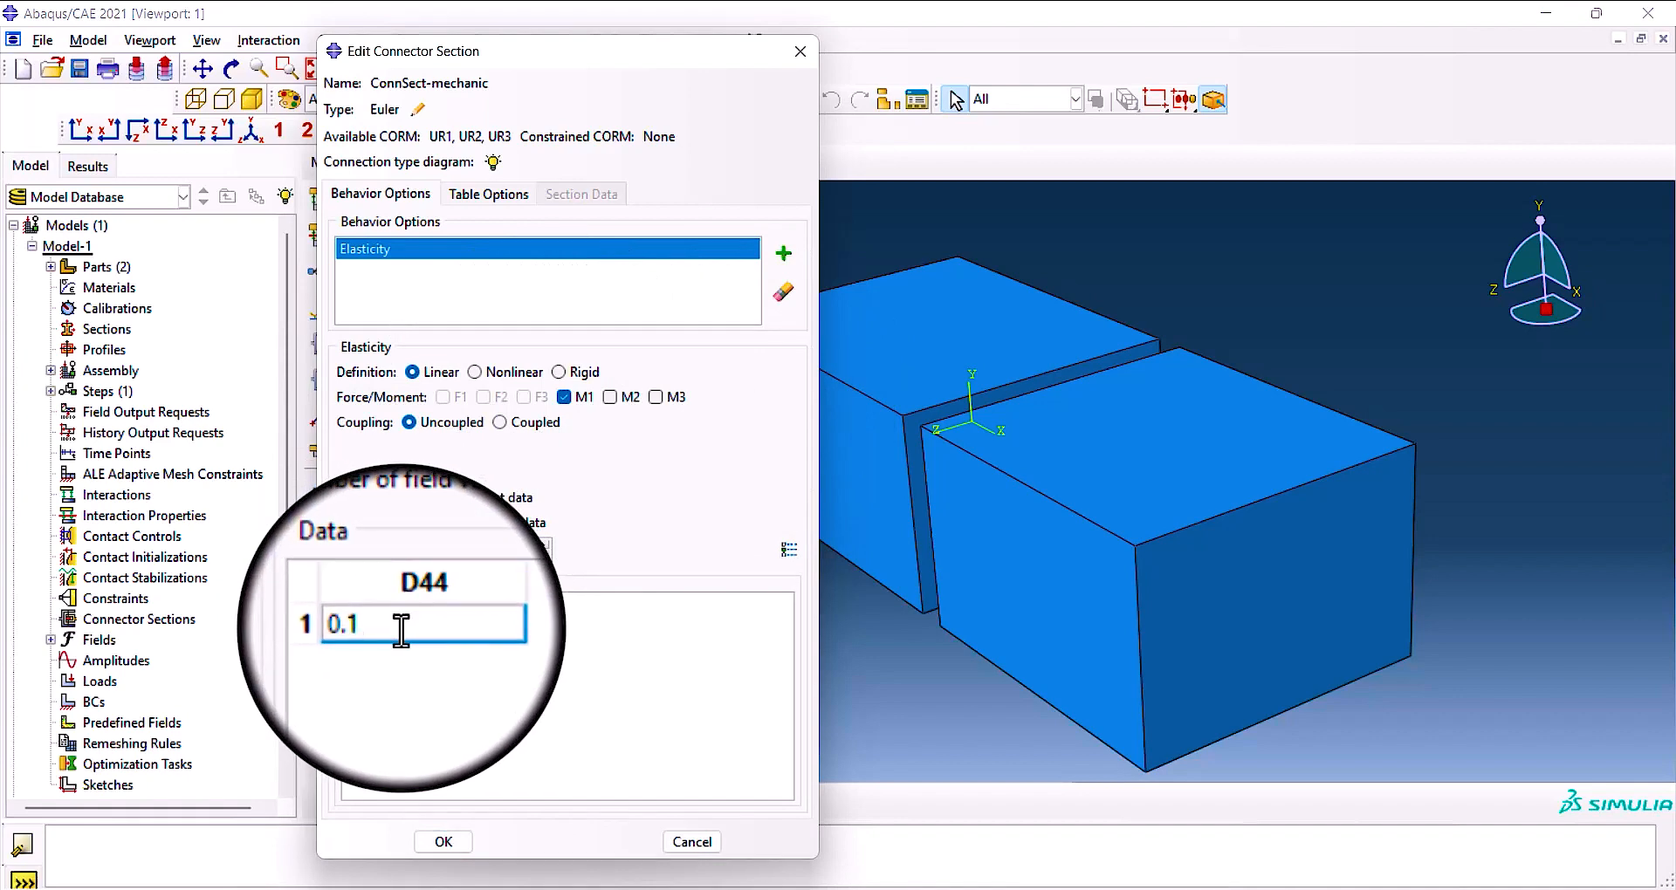
pyautogui.click(445, 843)
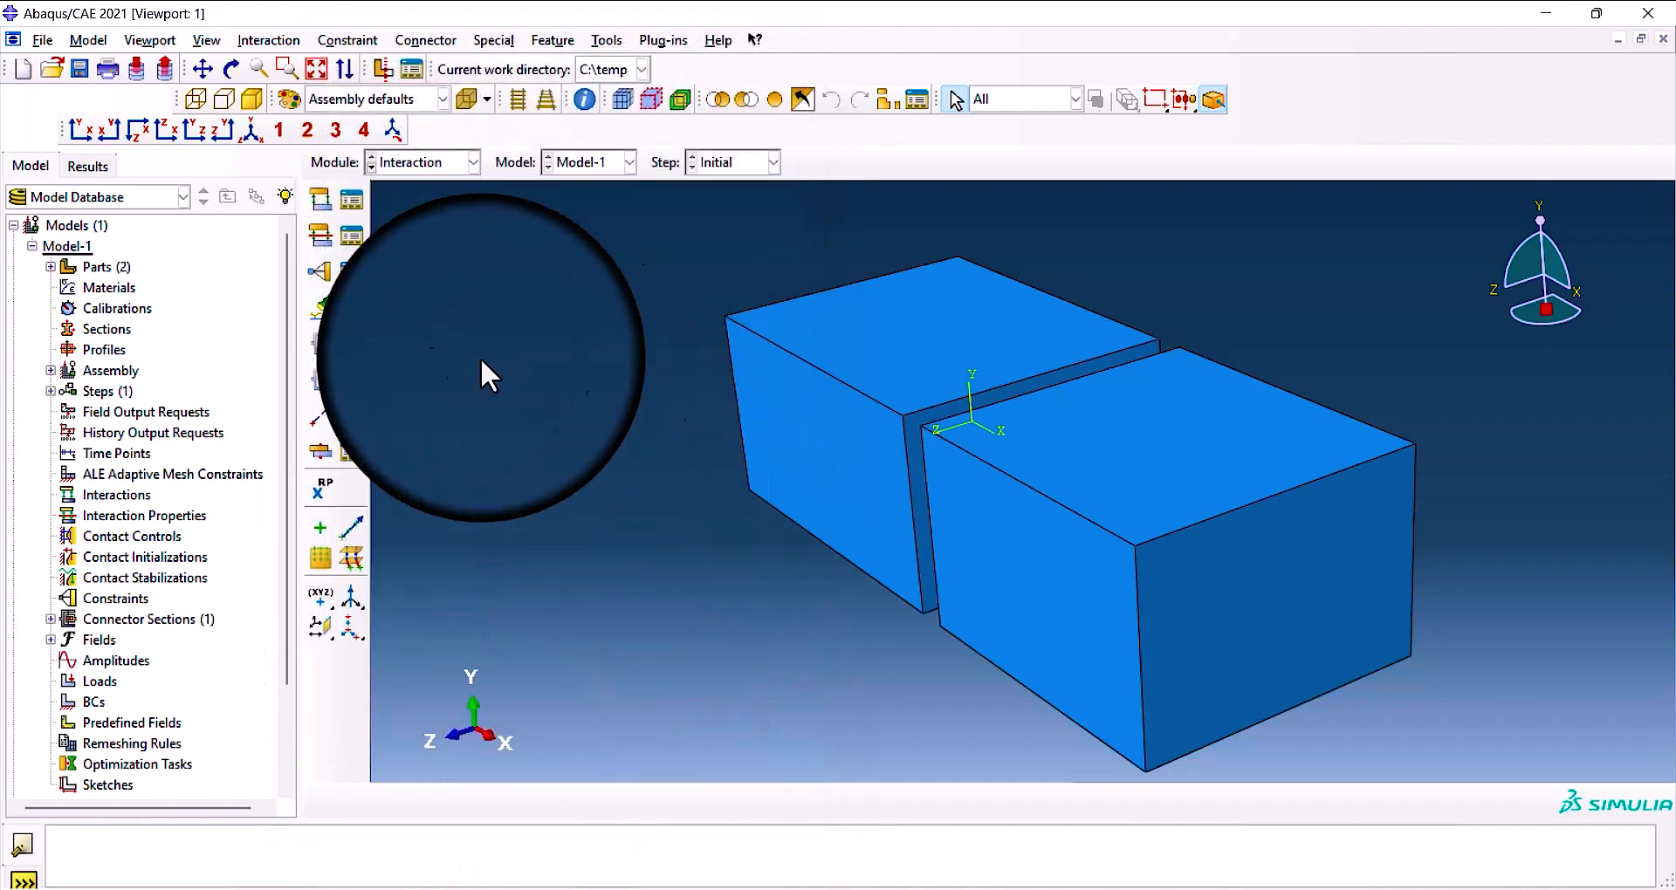
# Start a connector from the first block's lower front corner beside the gap to the second block's far lower front corner.
pyautogui.click(351, 307)
pyautogui.keyDown('ctrl'); pyautogui.keyDown('alt'); pyautogui.moveTo(606, 390); pyautogui.dragTo(1002, 597); pyautogui.keyUp('alt'); pyautogui.keyUp('ctrl')
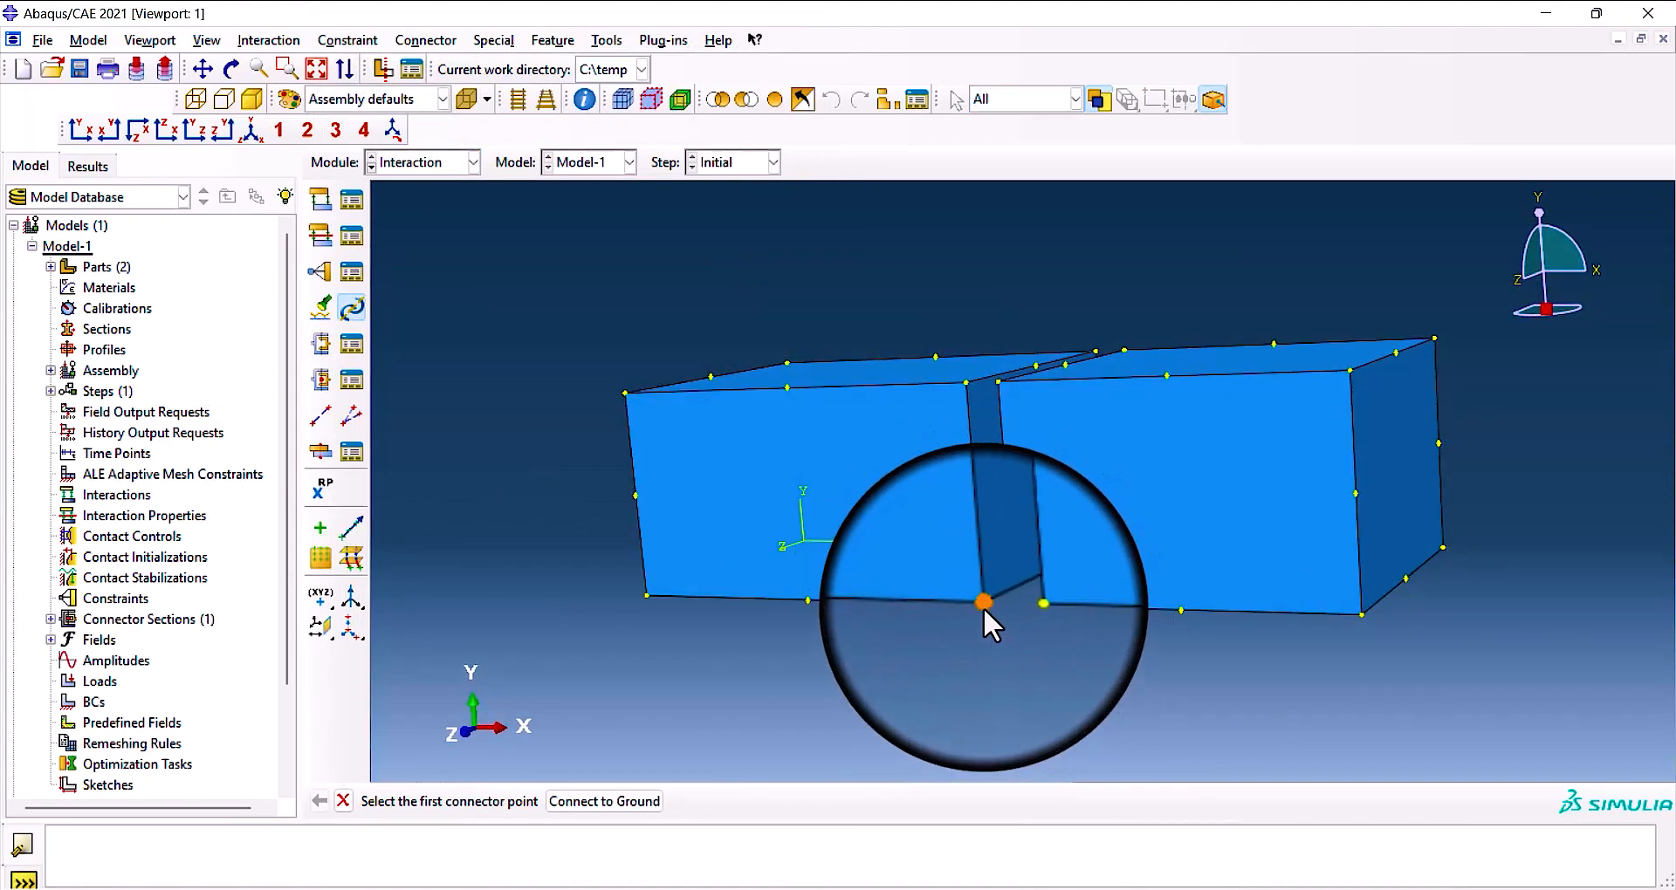
pyautogui.click(982, 602)
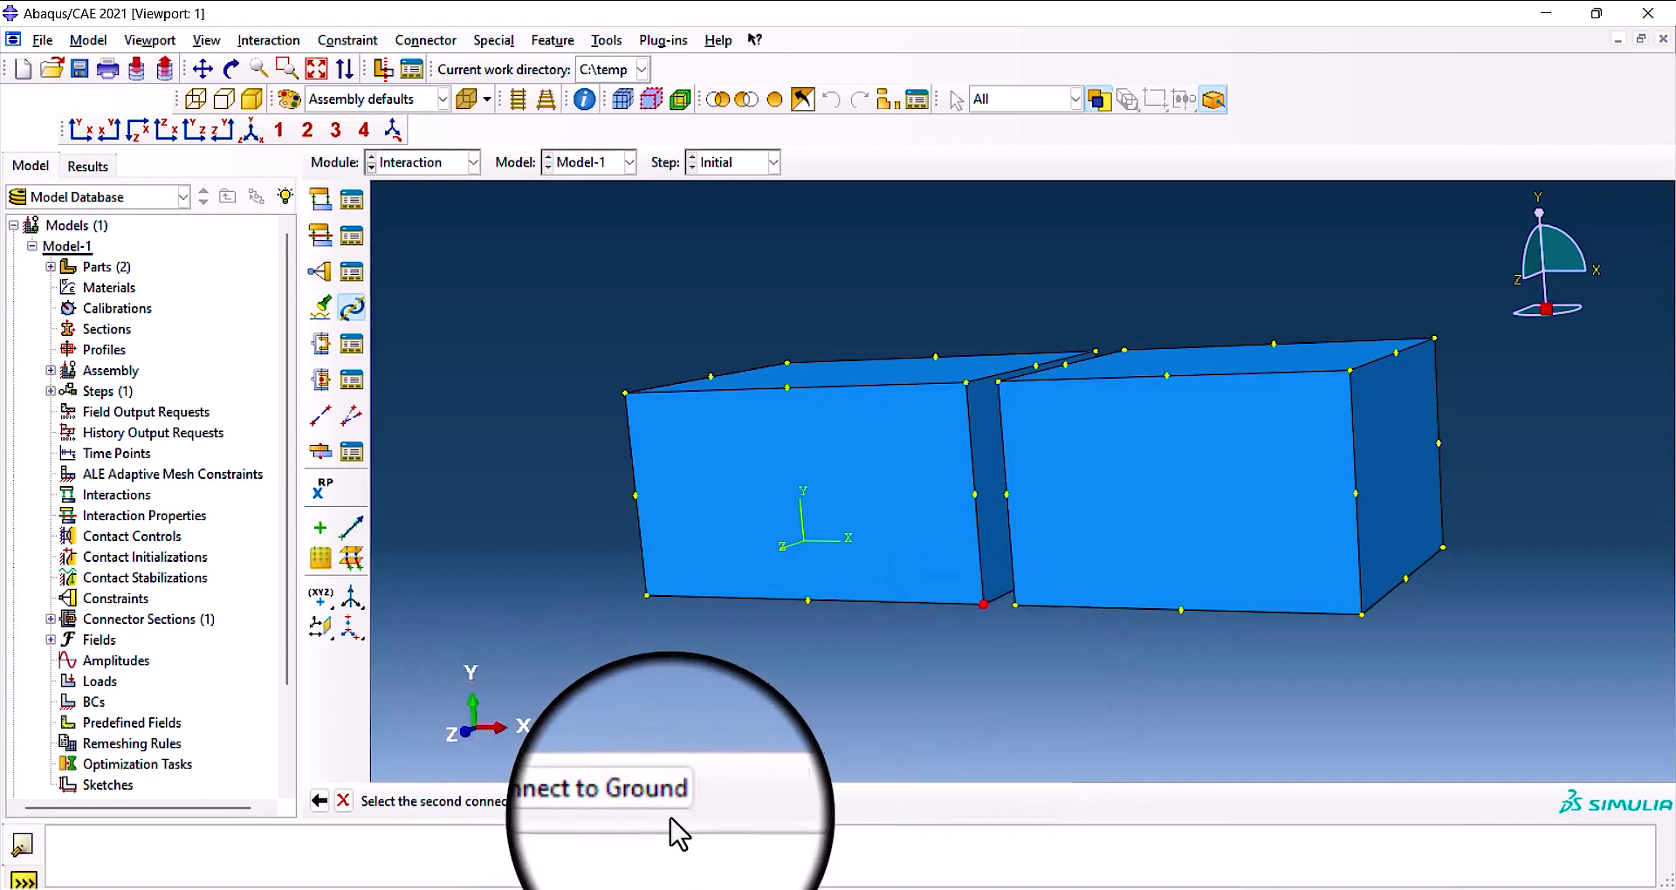
pyautogui.click(1360, 615)
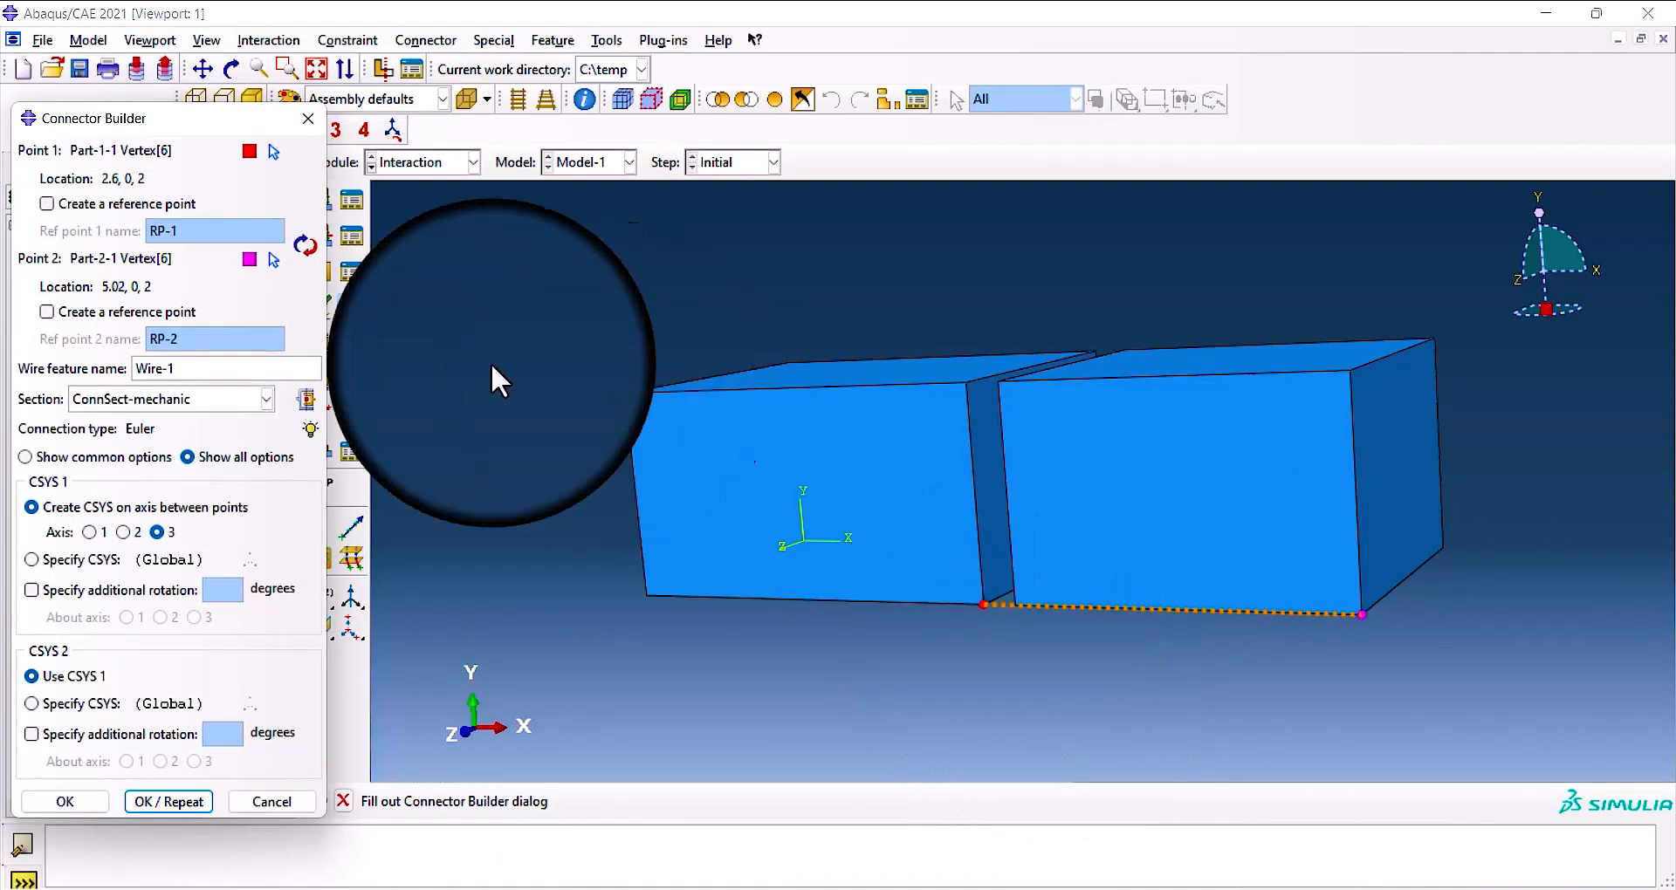
pyautogui.moveTo(166, 120); pyautogui.dragTo(472, 136)
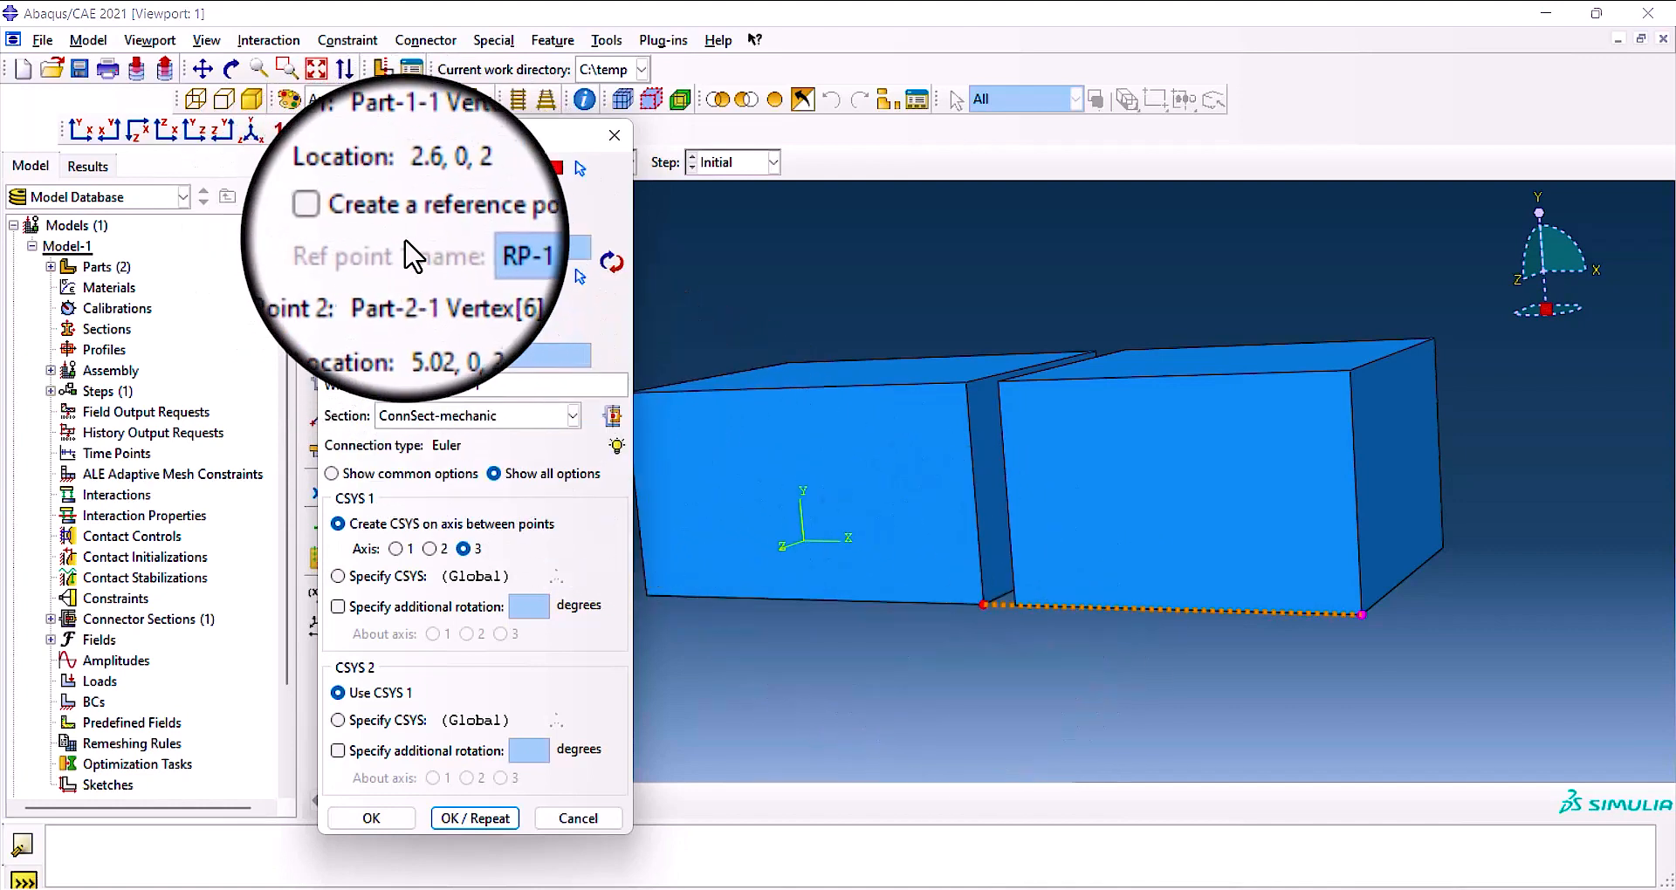
# Try creating reference points RP-1 and RP-2 at the two connector points, and switch both off again.
pyautogui.click(352, 220)
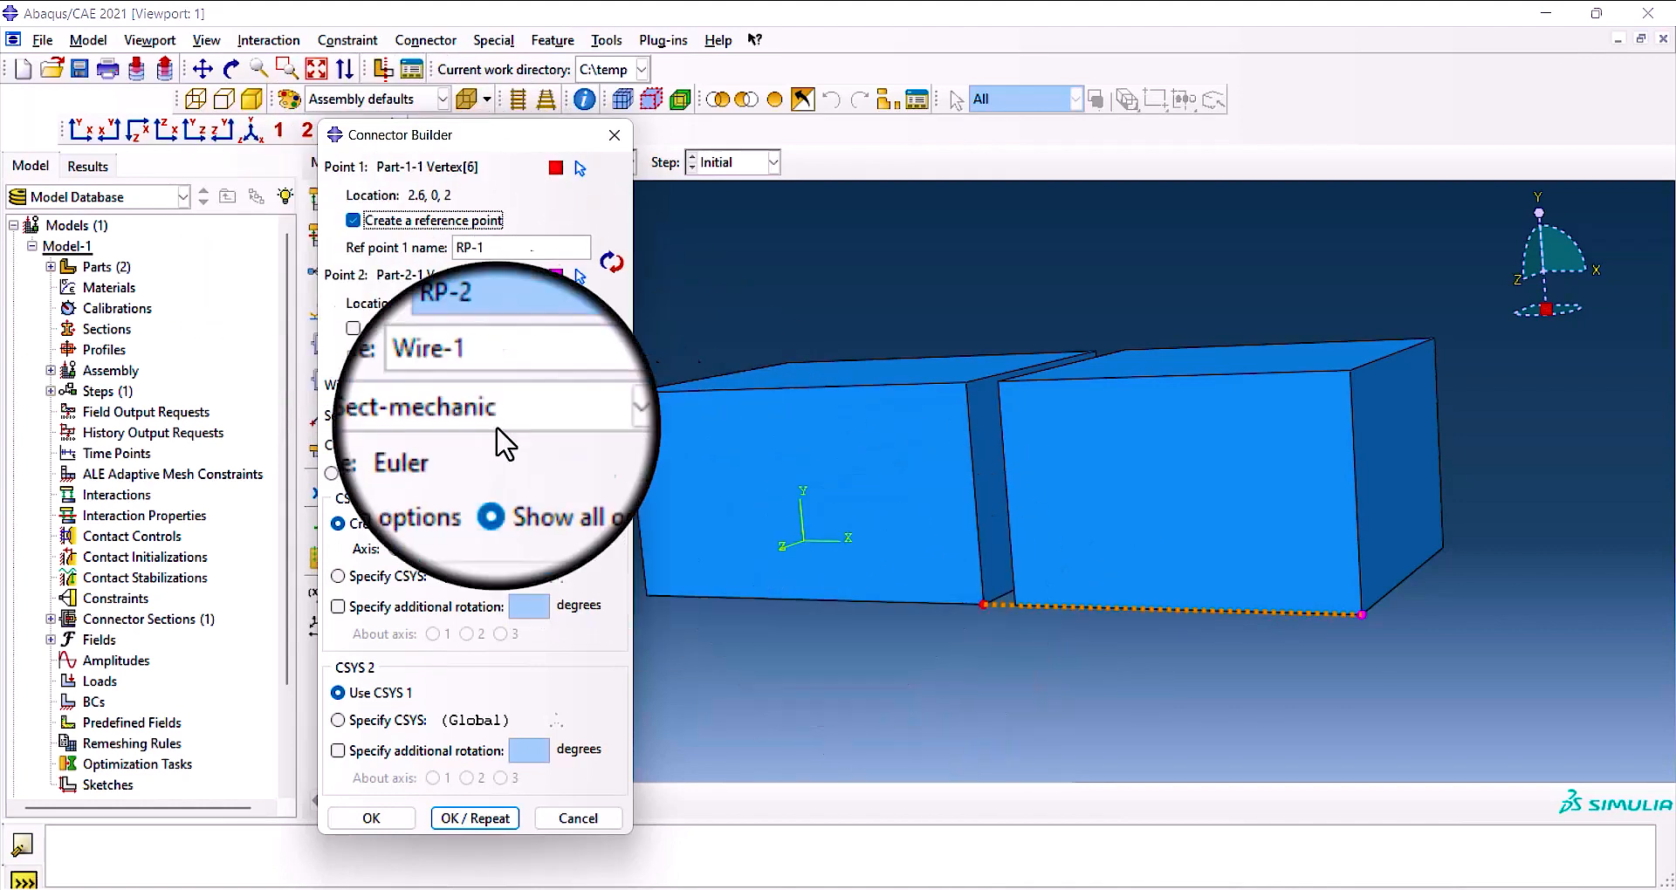
pyautogui.tripleClick(472, 249)
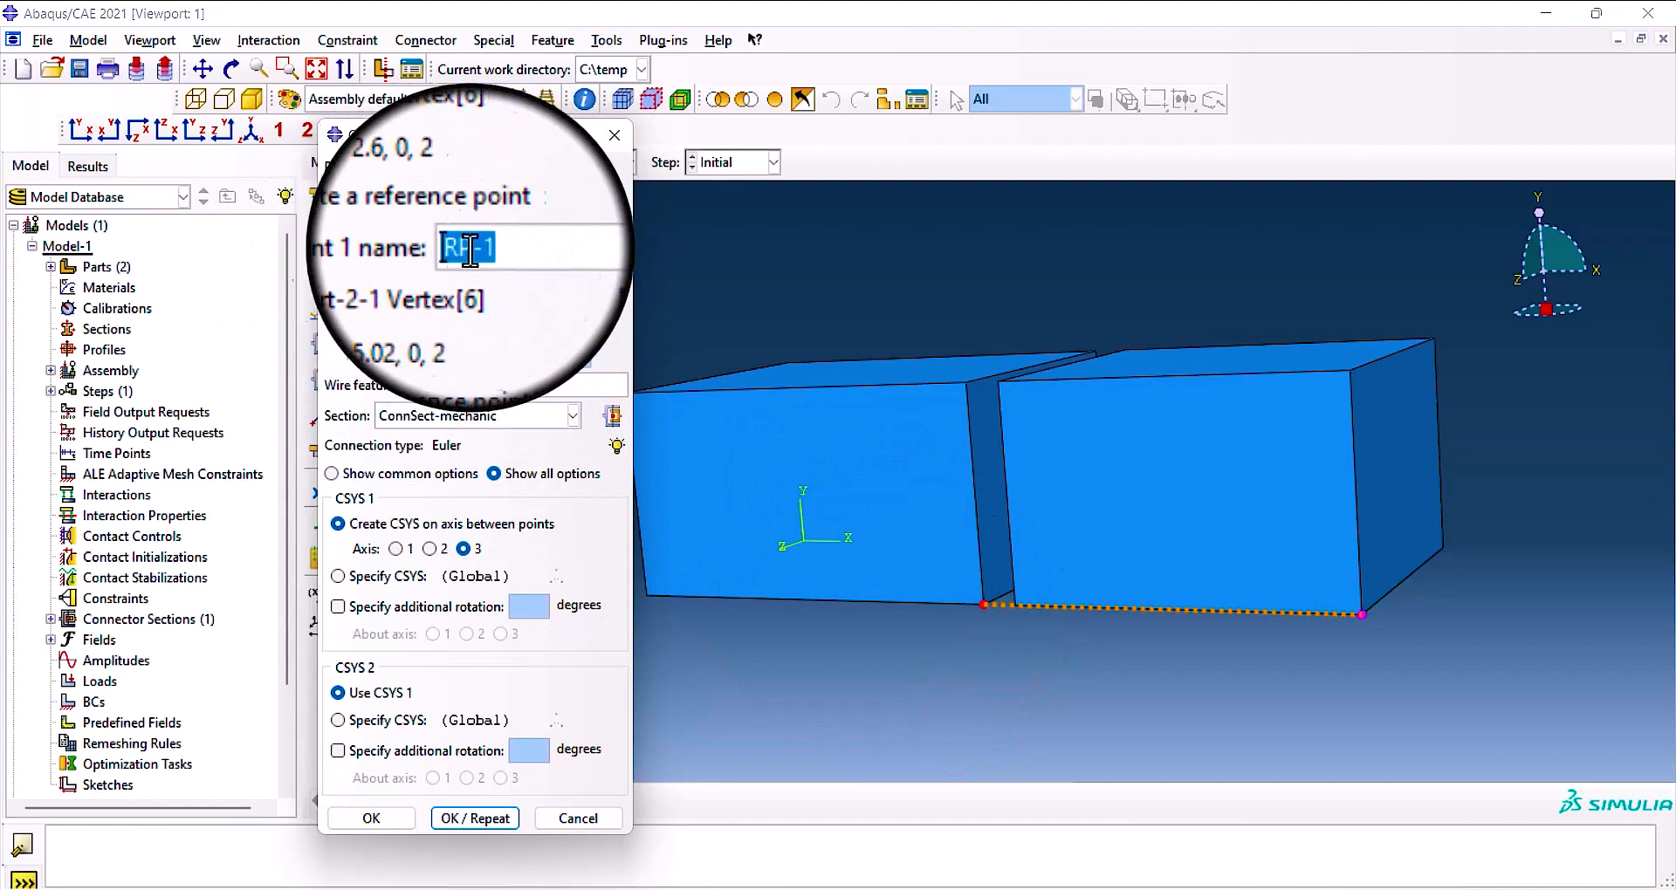
pyautogui.click(506, 251)
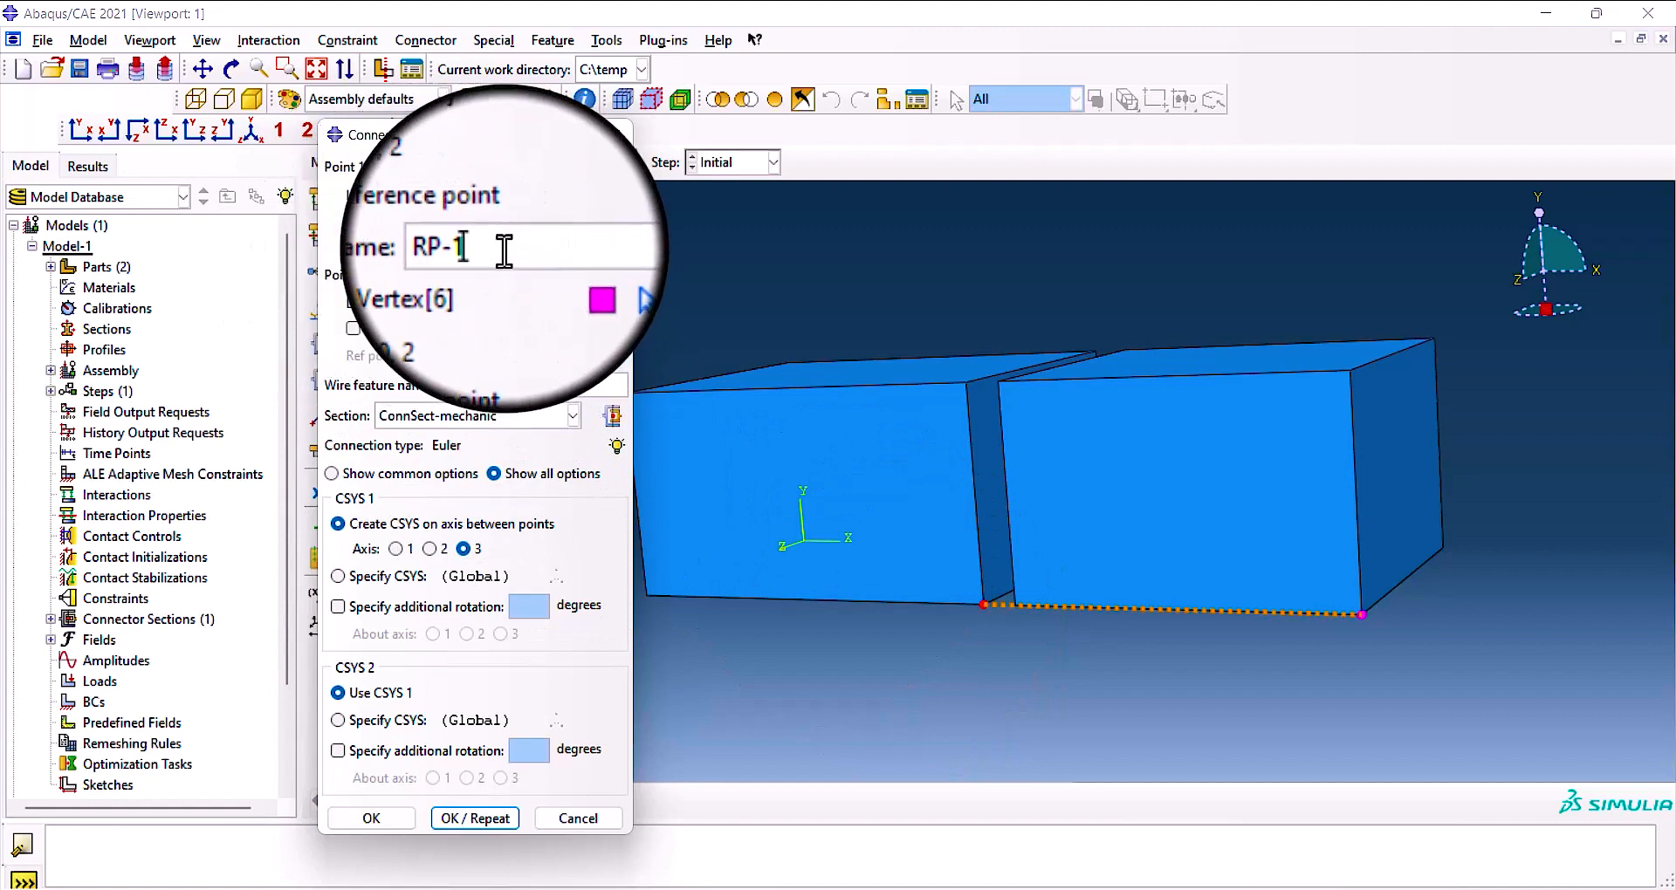
pyautogui.click(436, 328)
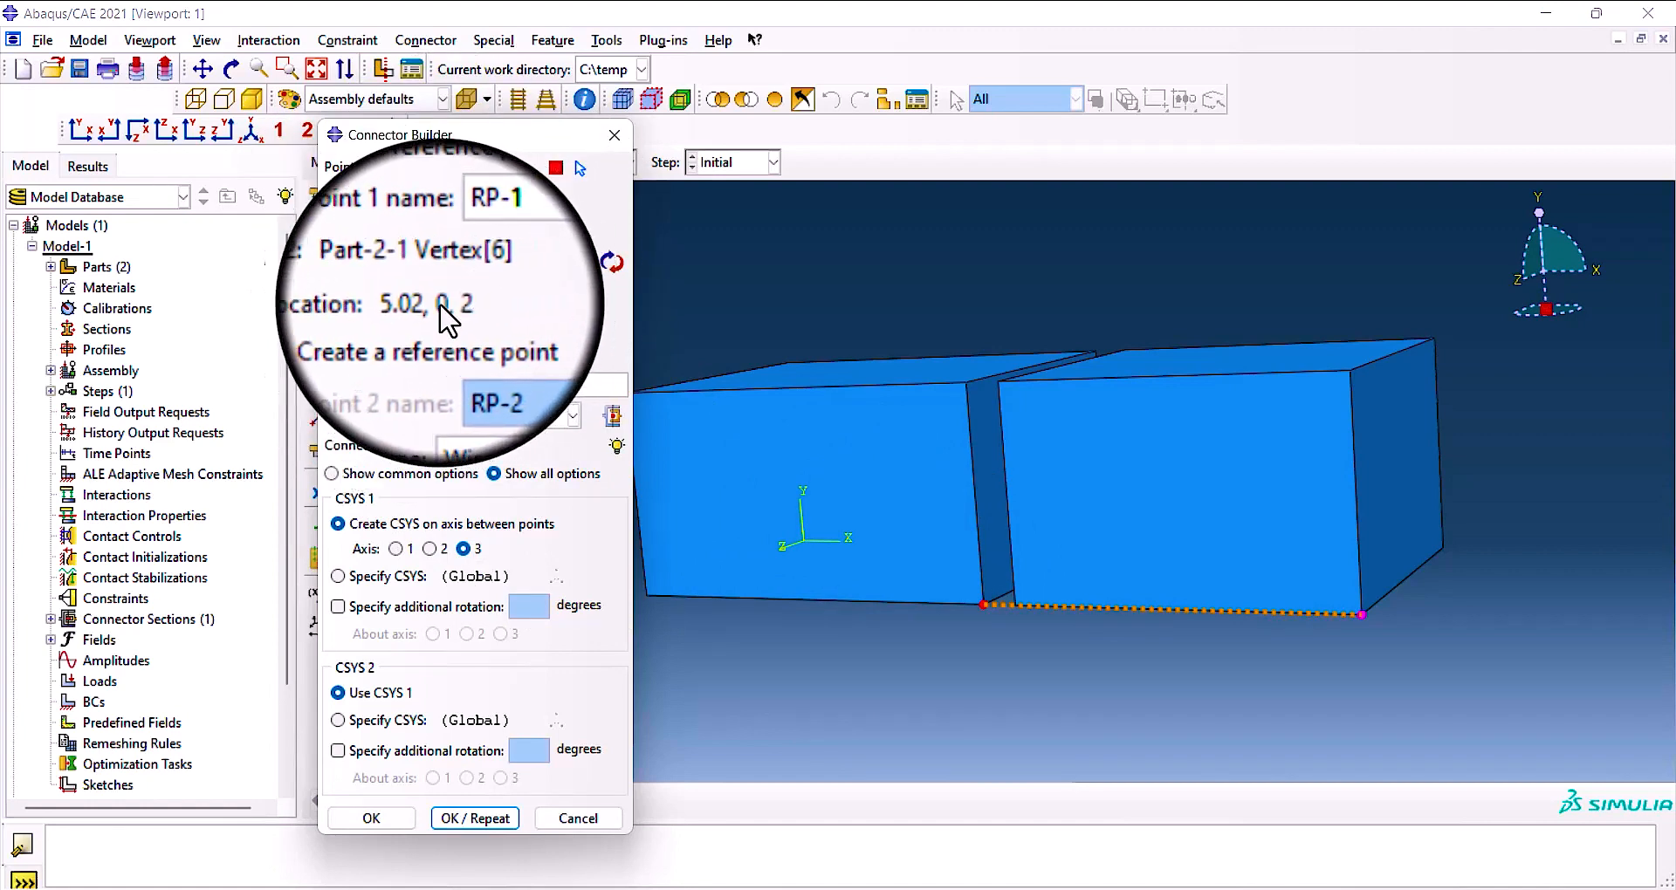
pyautogui.click(346, 329)
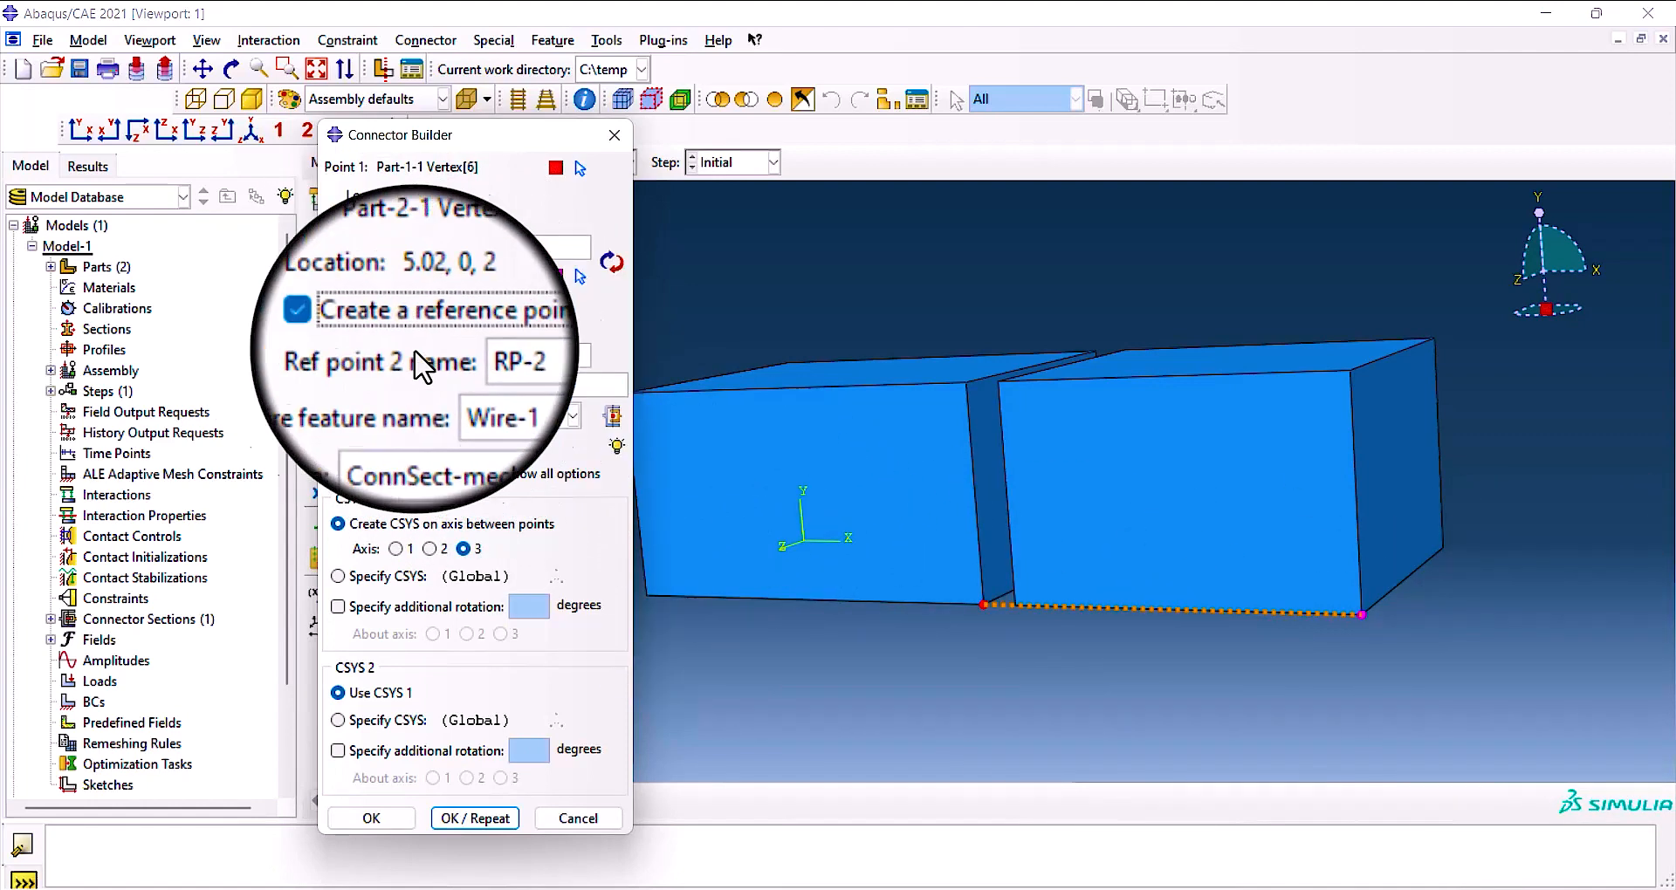
pyautogui.doubleClick(512, 366)
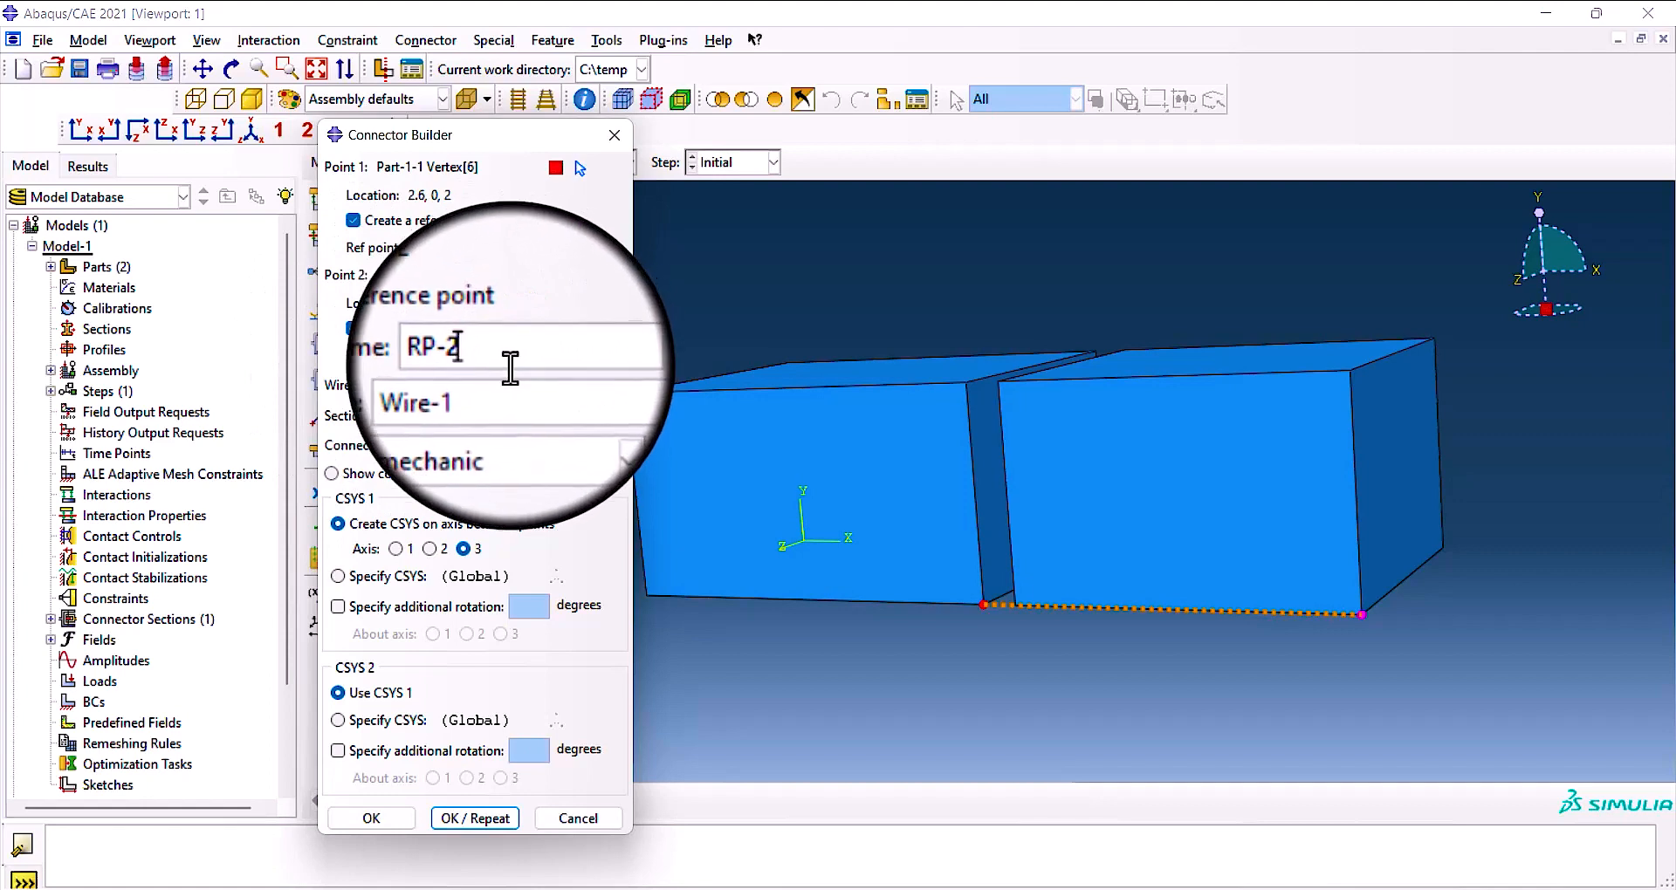
pyautogui.click(352, 330)
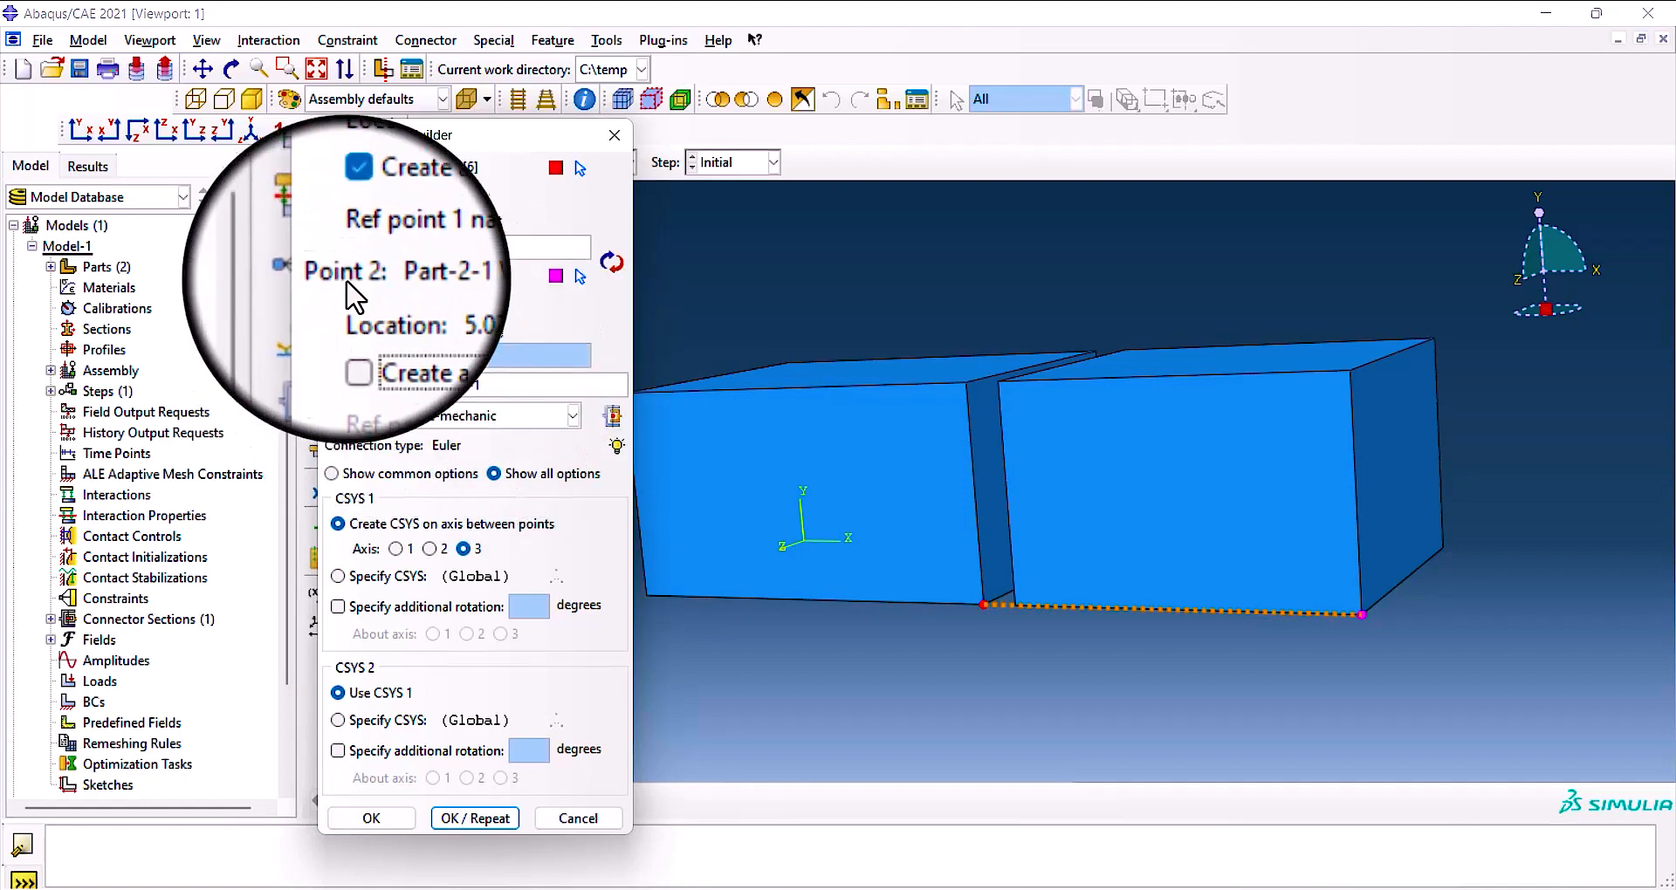
pyautogui.click(352, 220)
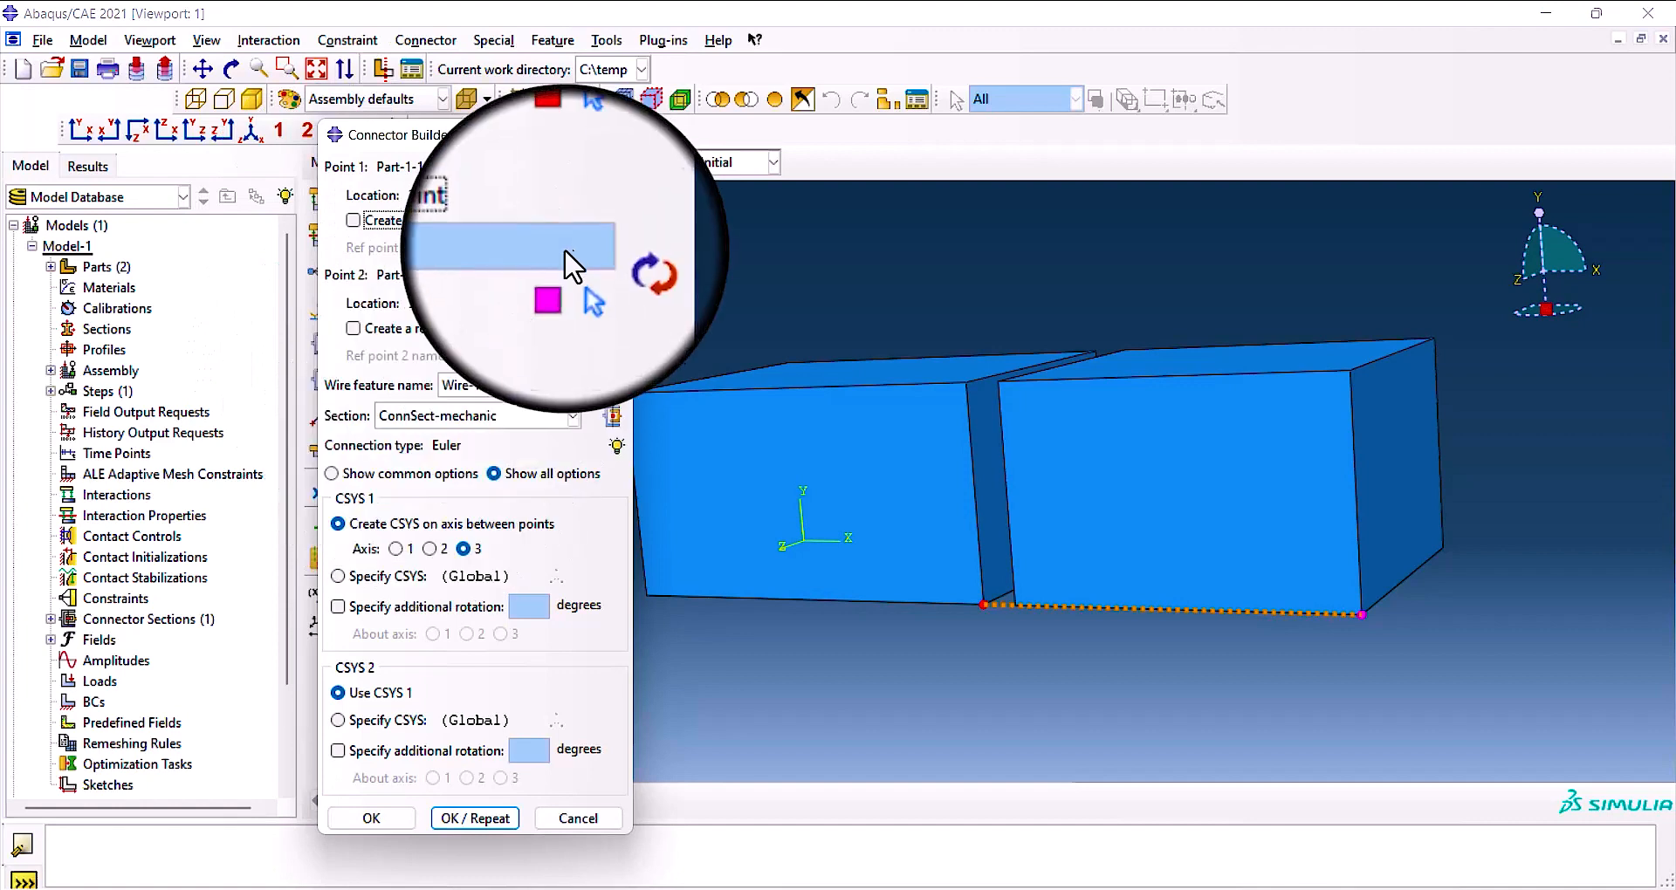
# Swap the connector's two points, choose the ConnSect-mechanic section and discard the connector.
pyautogui.click(611, 263)
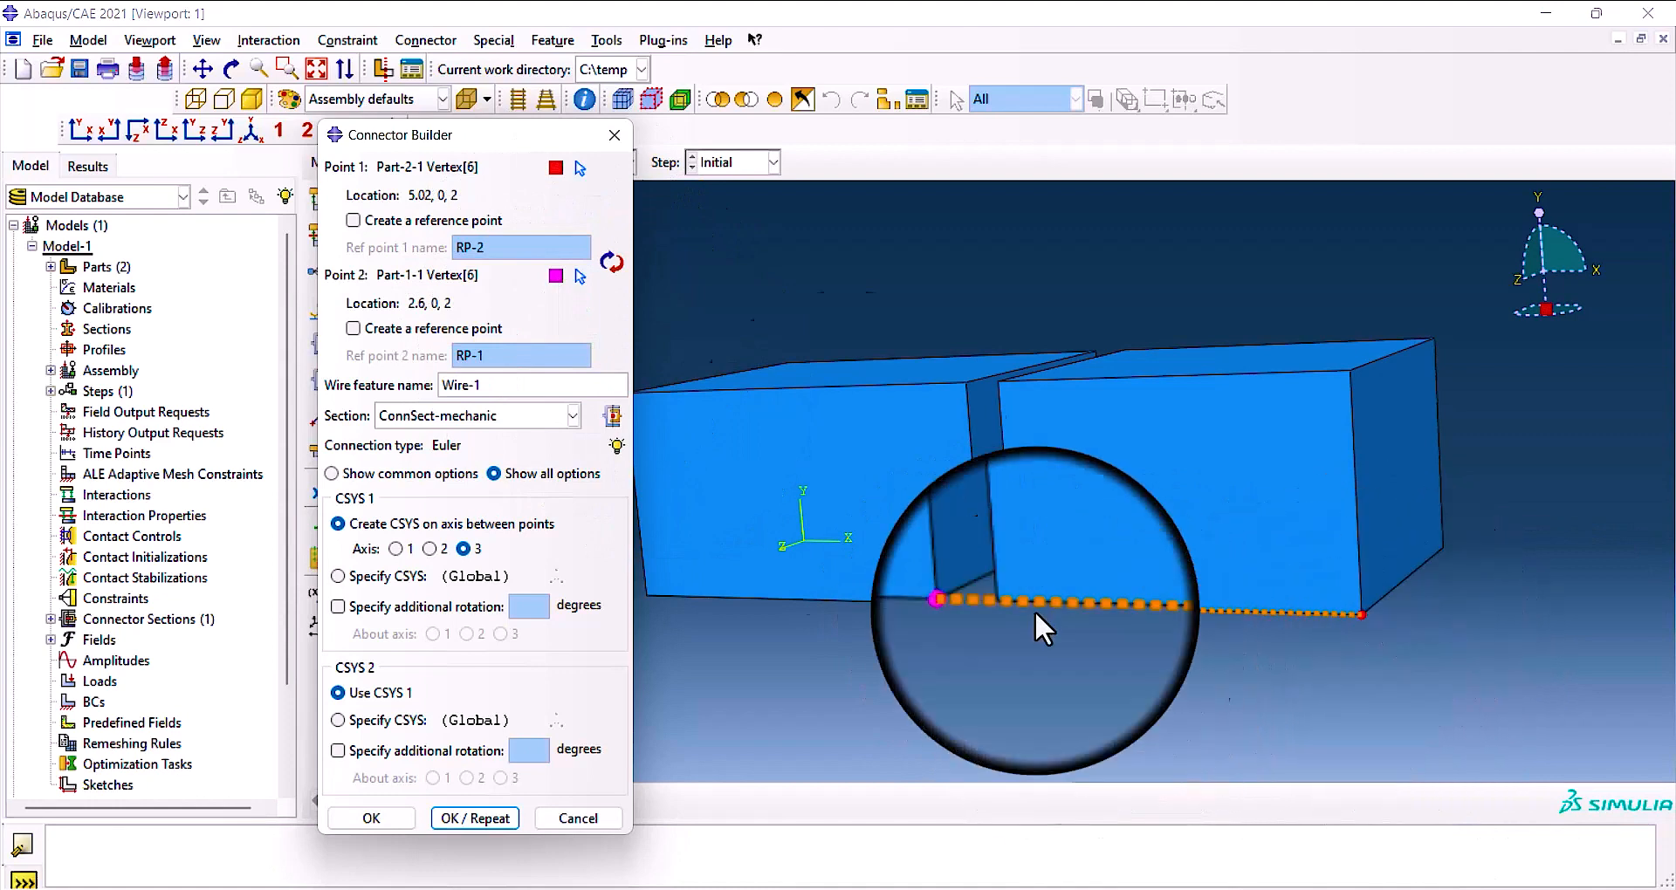
pyautogui.moveTo(497, 135); pyautogui.dragTo(582, 126)
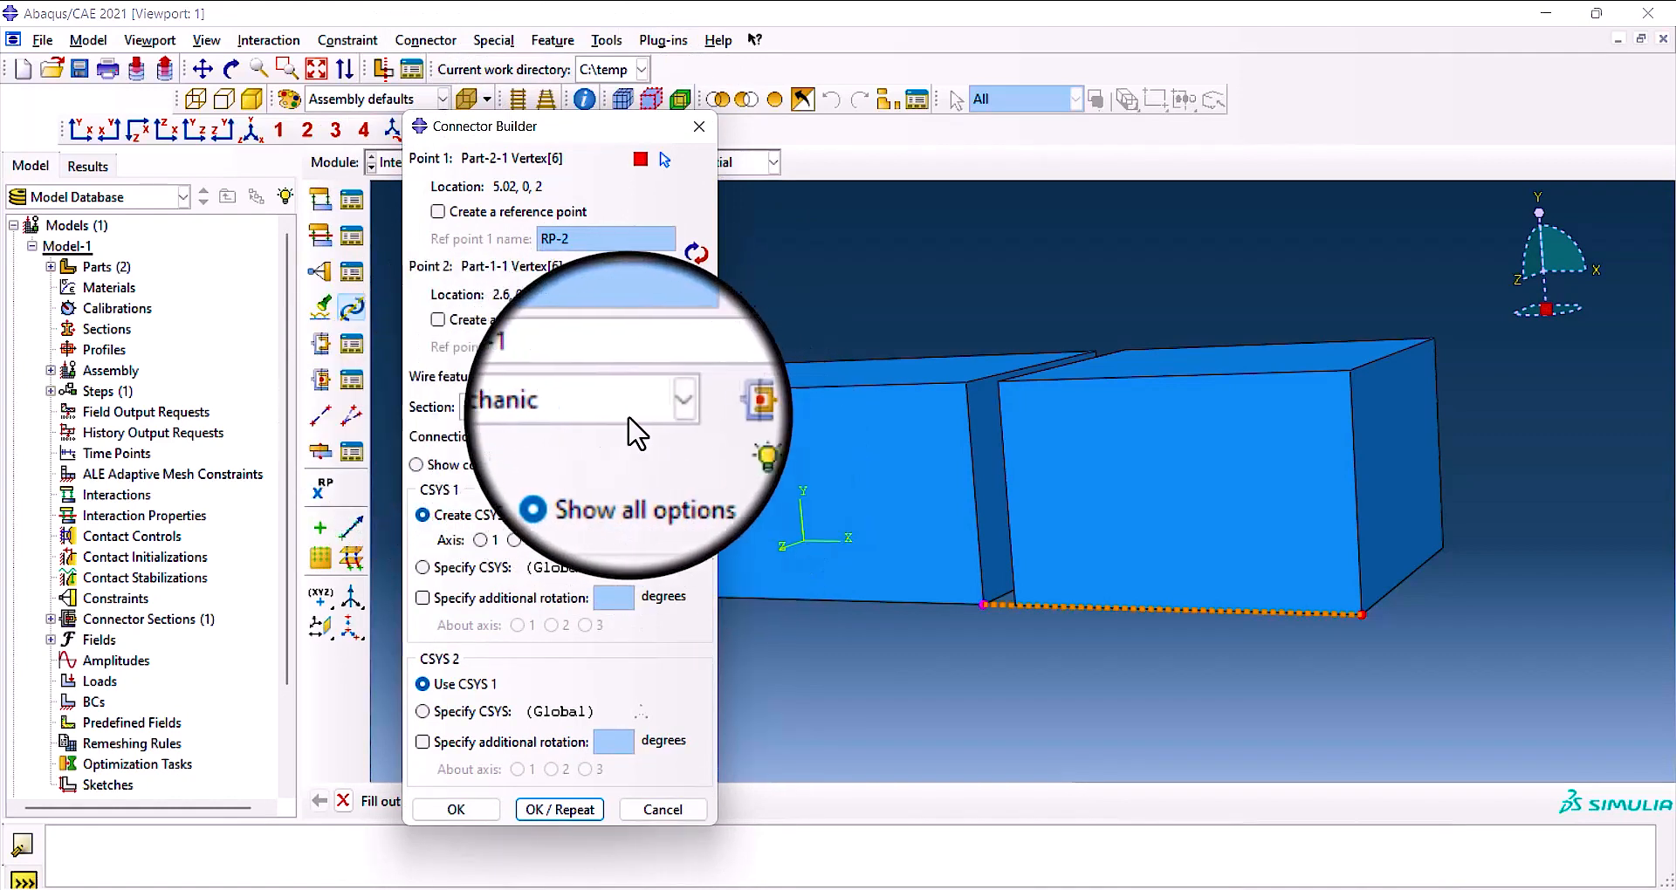
pyautogui.click(657, 406)
pyautogui.click(641, 432)
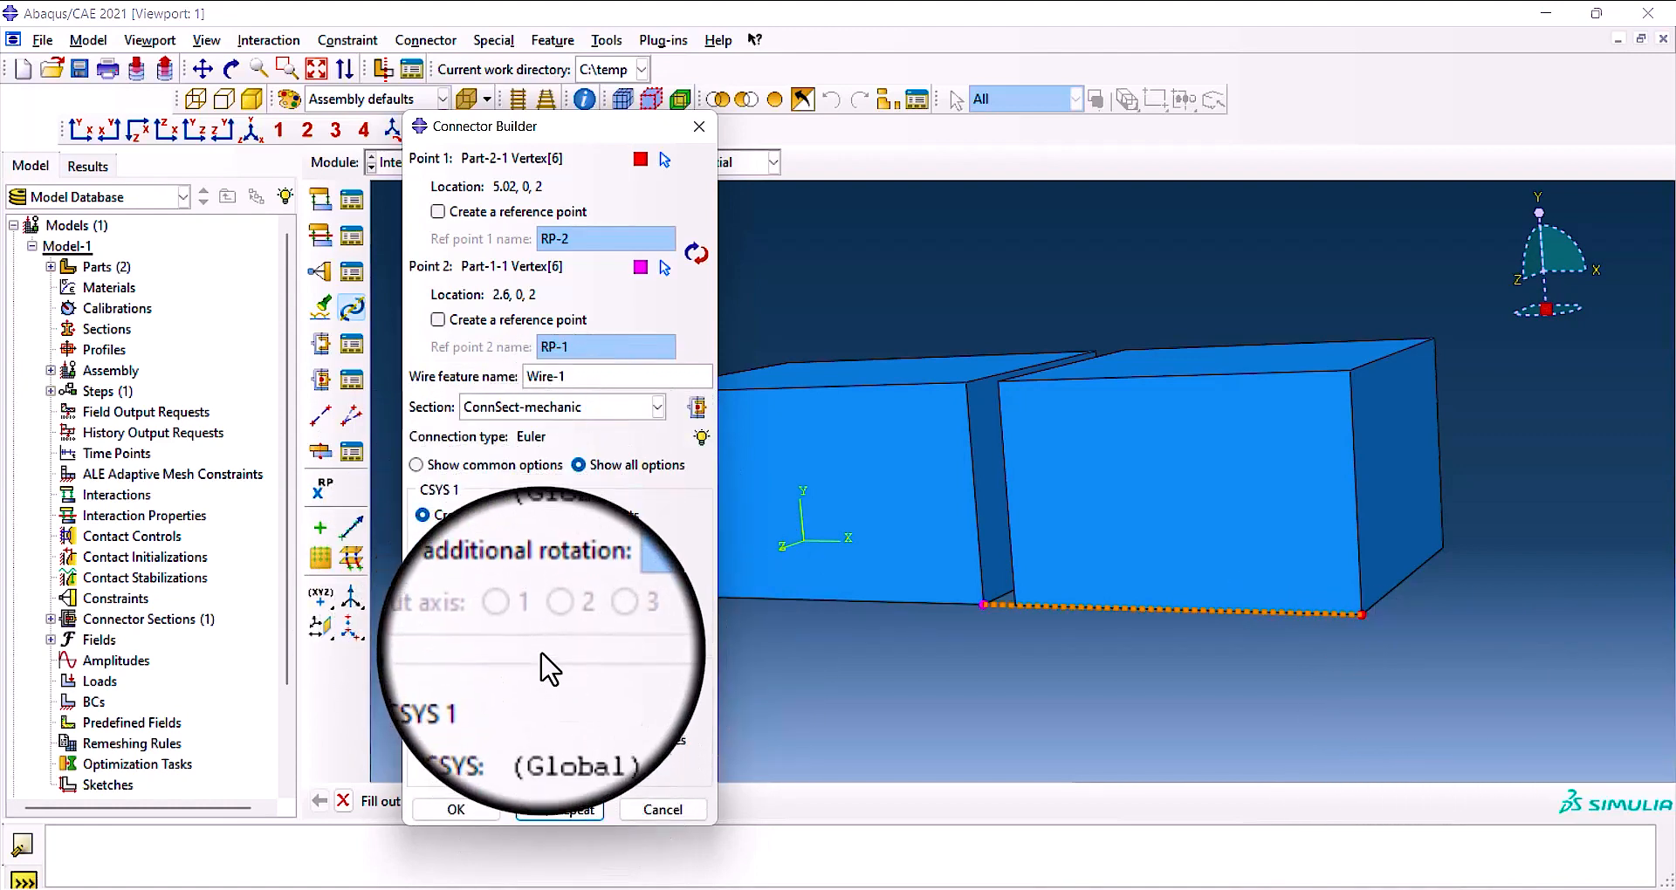
pyautogui.click(657, 808)
pyautogui.click(480, 524)
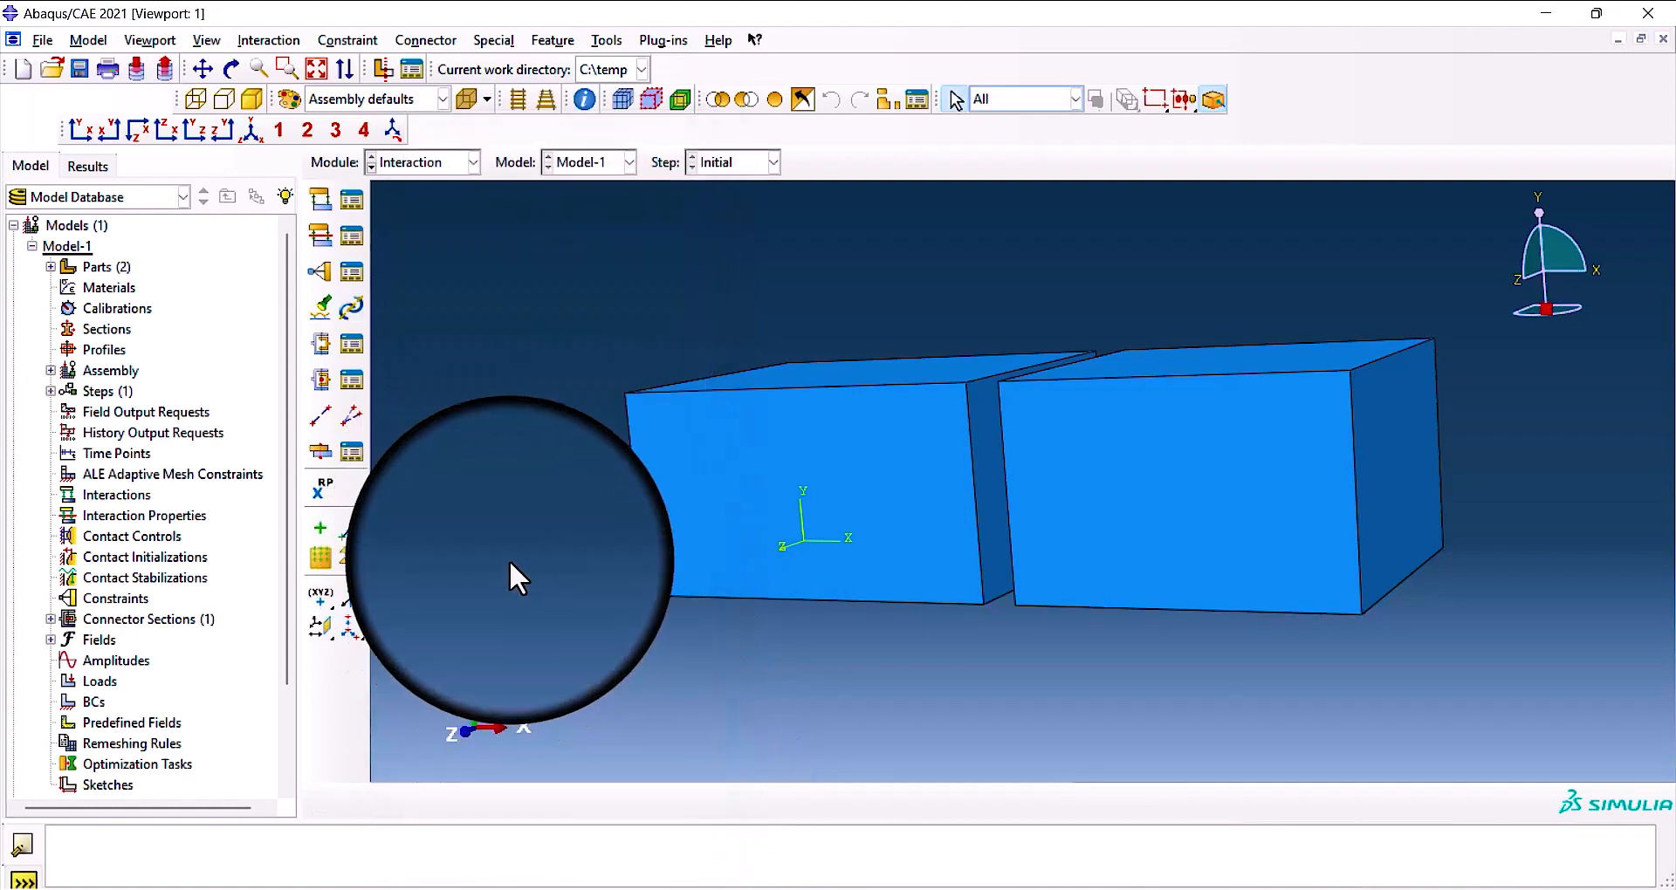
# Delete the ConnSect-mechanic connector section.
pyautogui.click(347, 386)
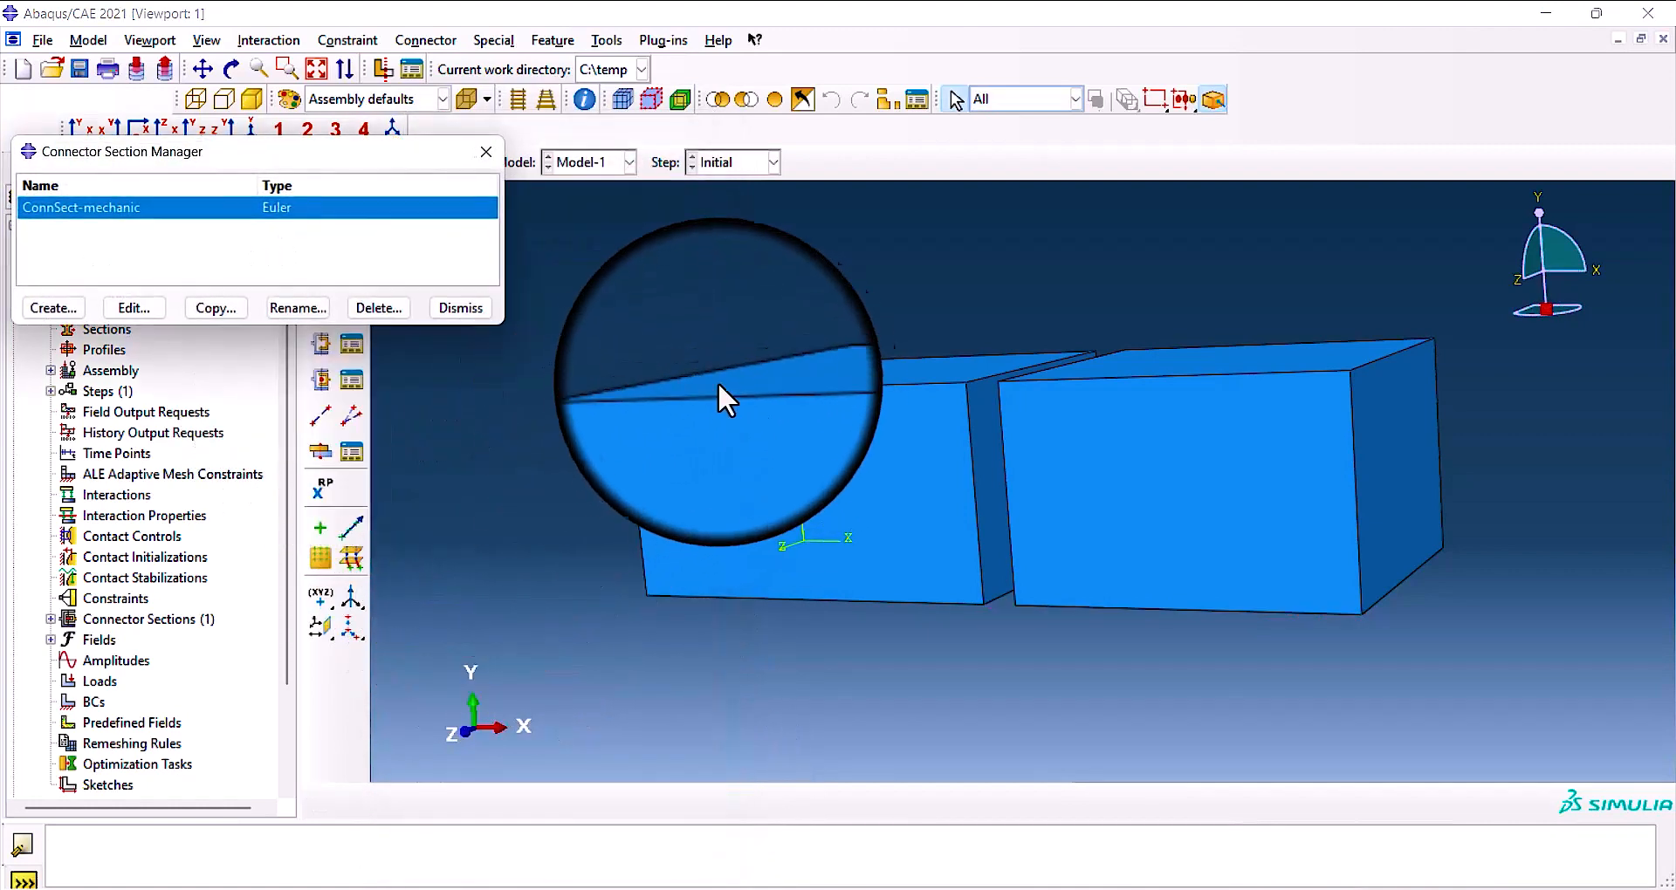
pyautogui.click(365, 307)
pyautogui.click(766, 494)
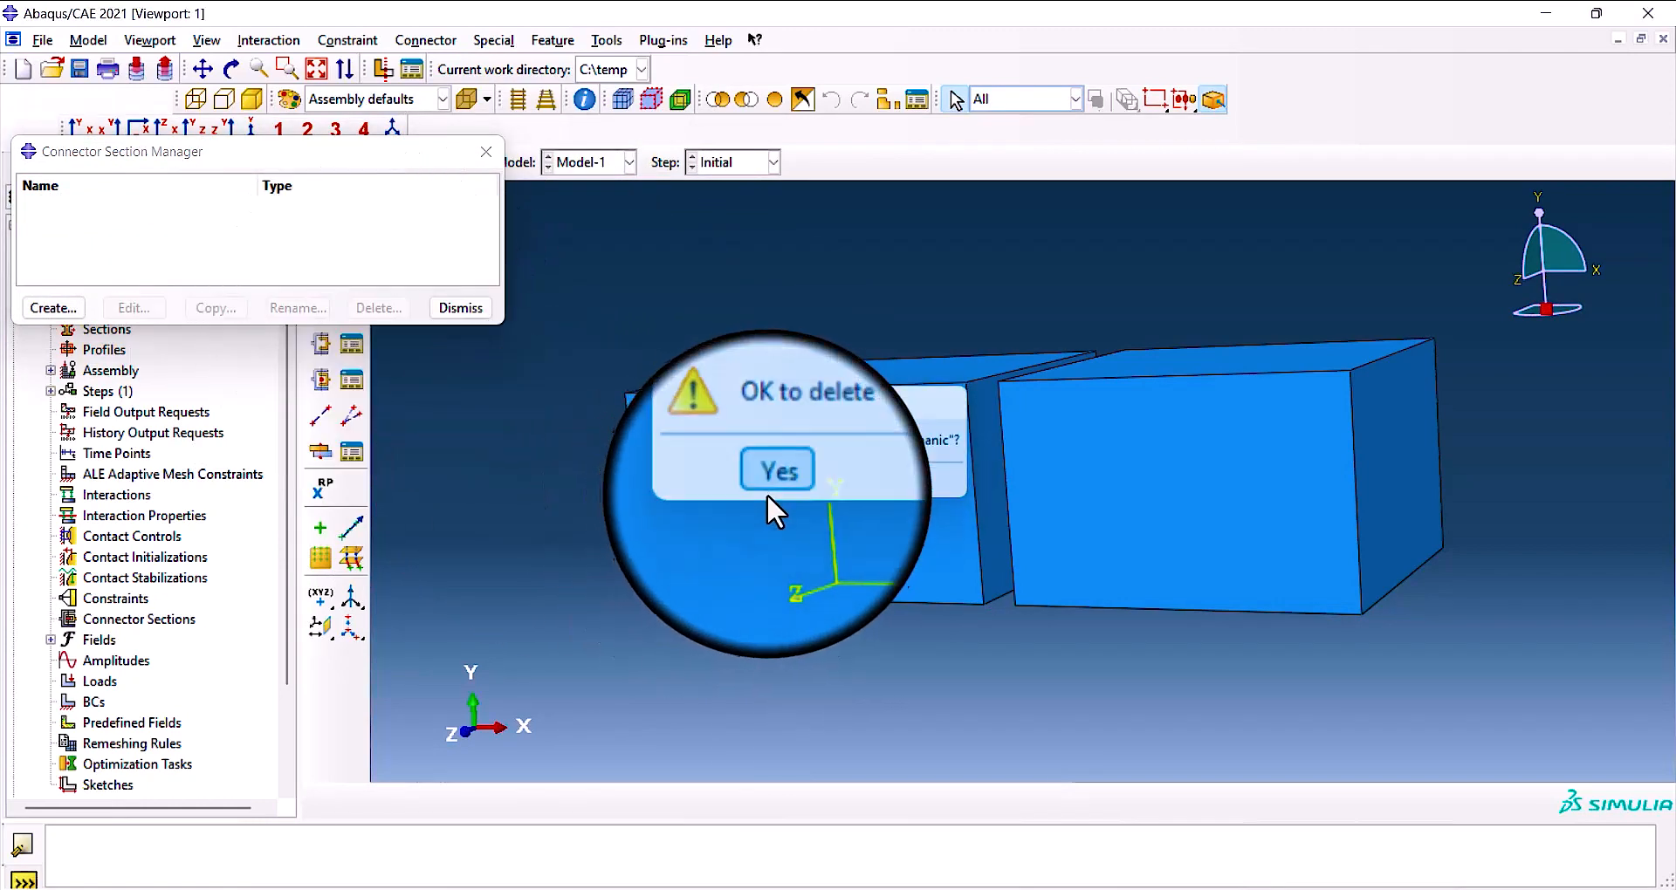
pyautogui.click(486, 151)
# Start a new connector section, look at the Basic category and choose the Assembled/Complex category.
pyautogui.click(321, 380)
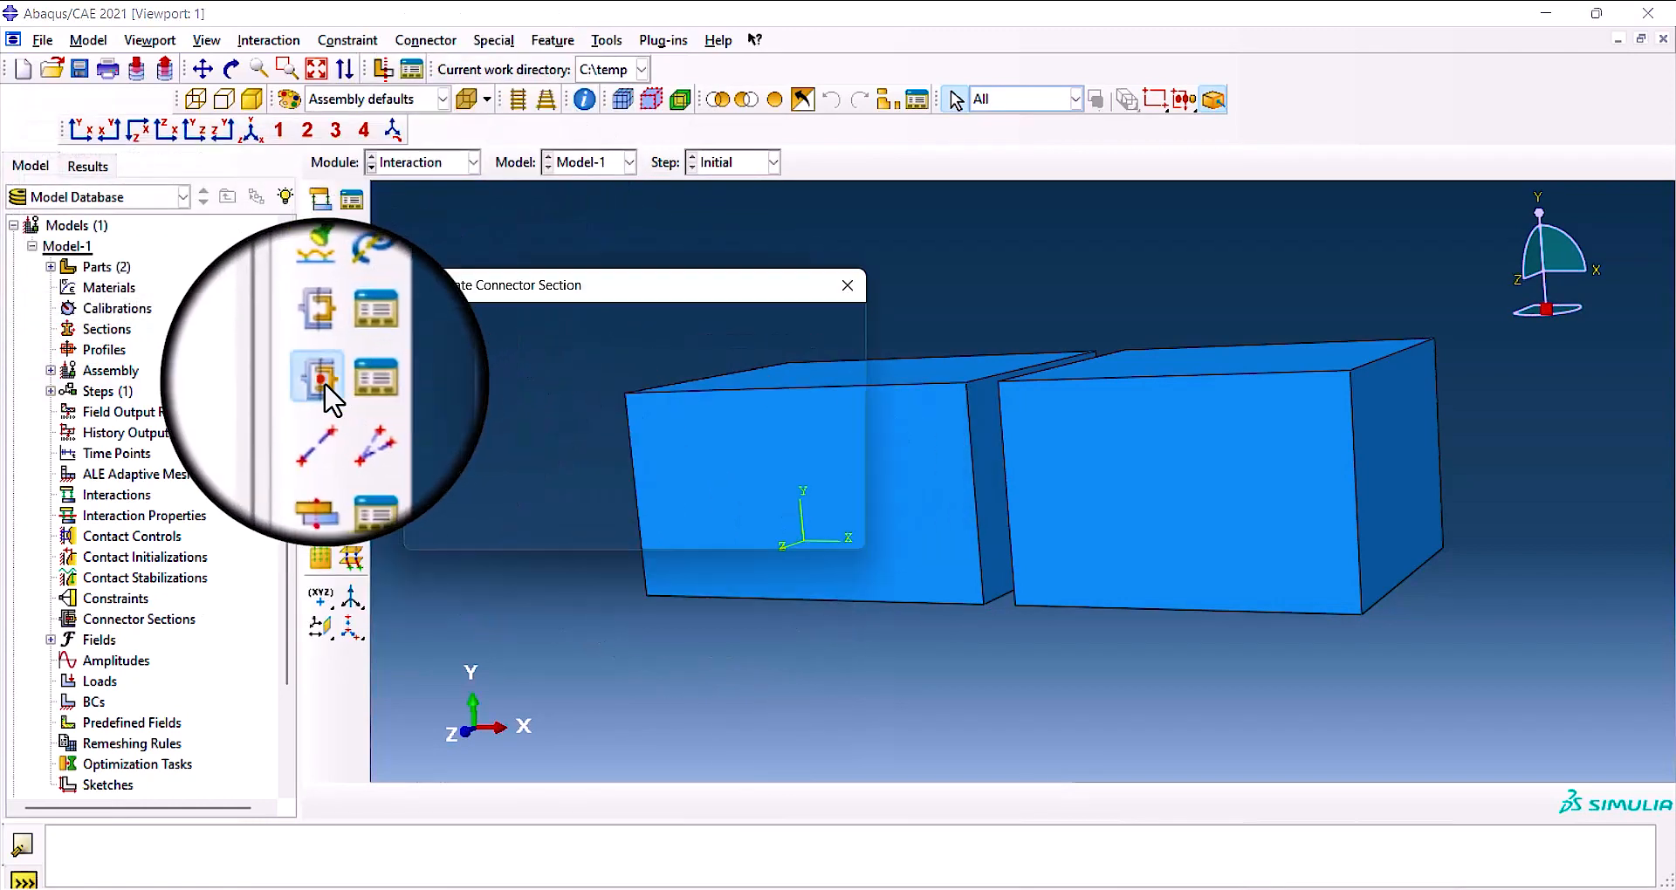
pyautogui.moveTo(620, 285); pyautogui.dragTo(759, 393)
pyautogui.click(576, 500)
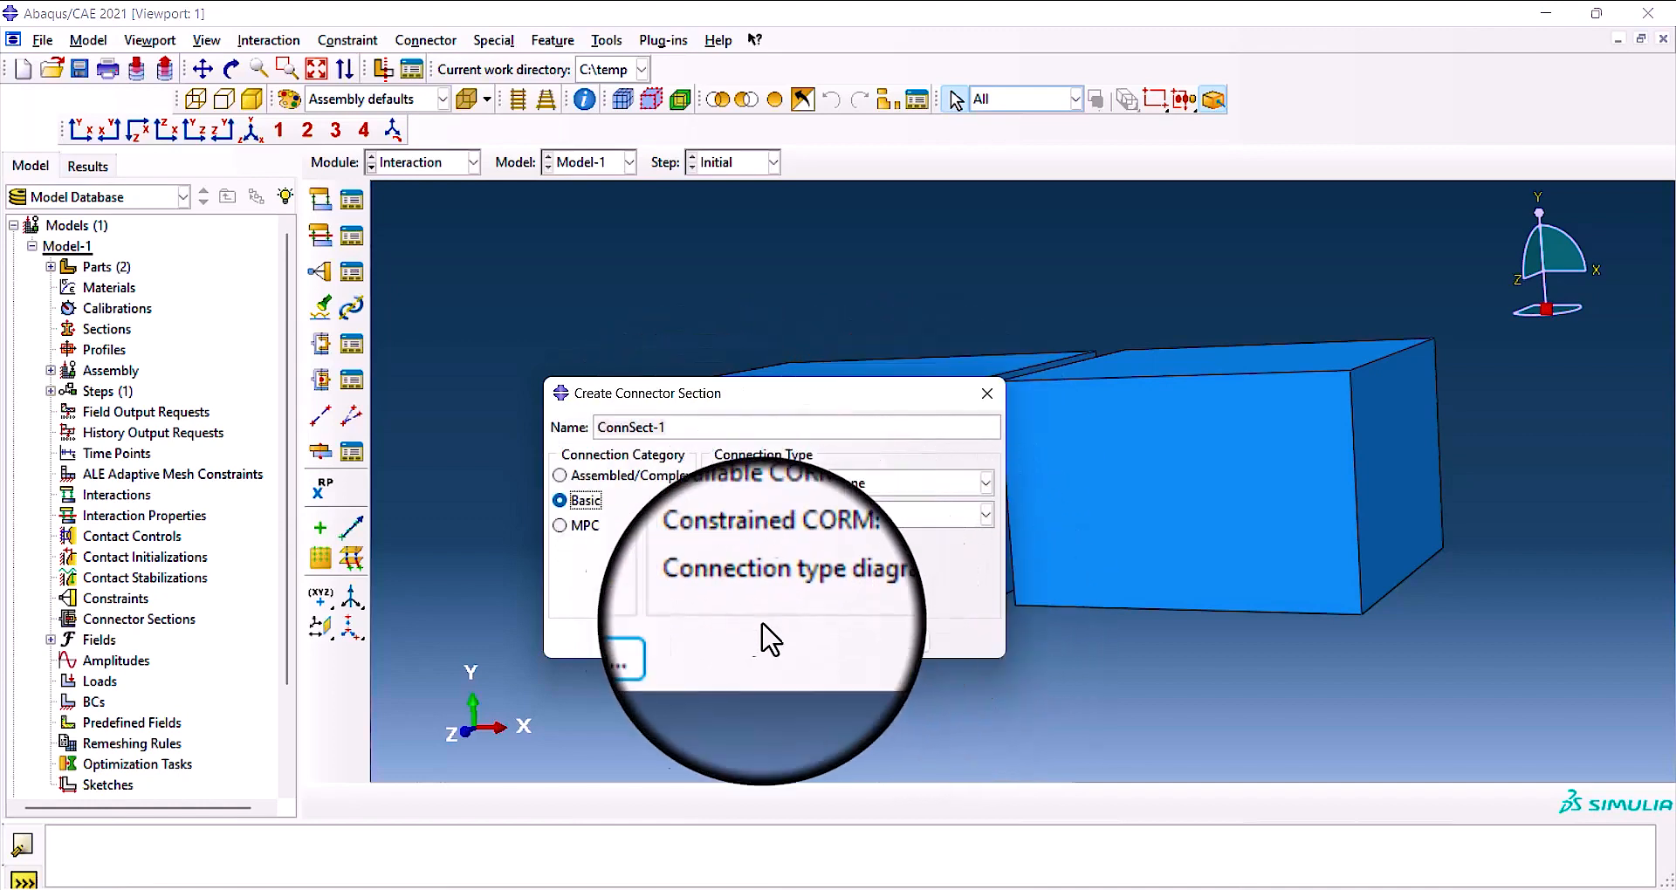
pyautogui.moveTo(925, 403); pyautogui.dragTo(1043, 445)
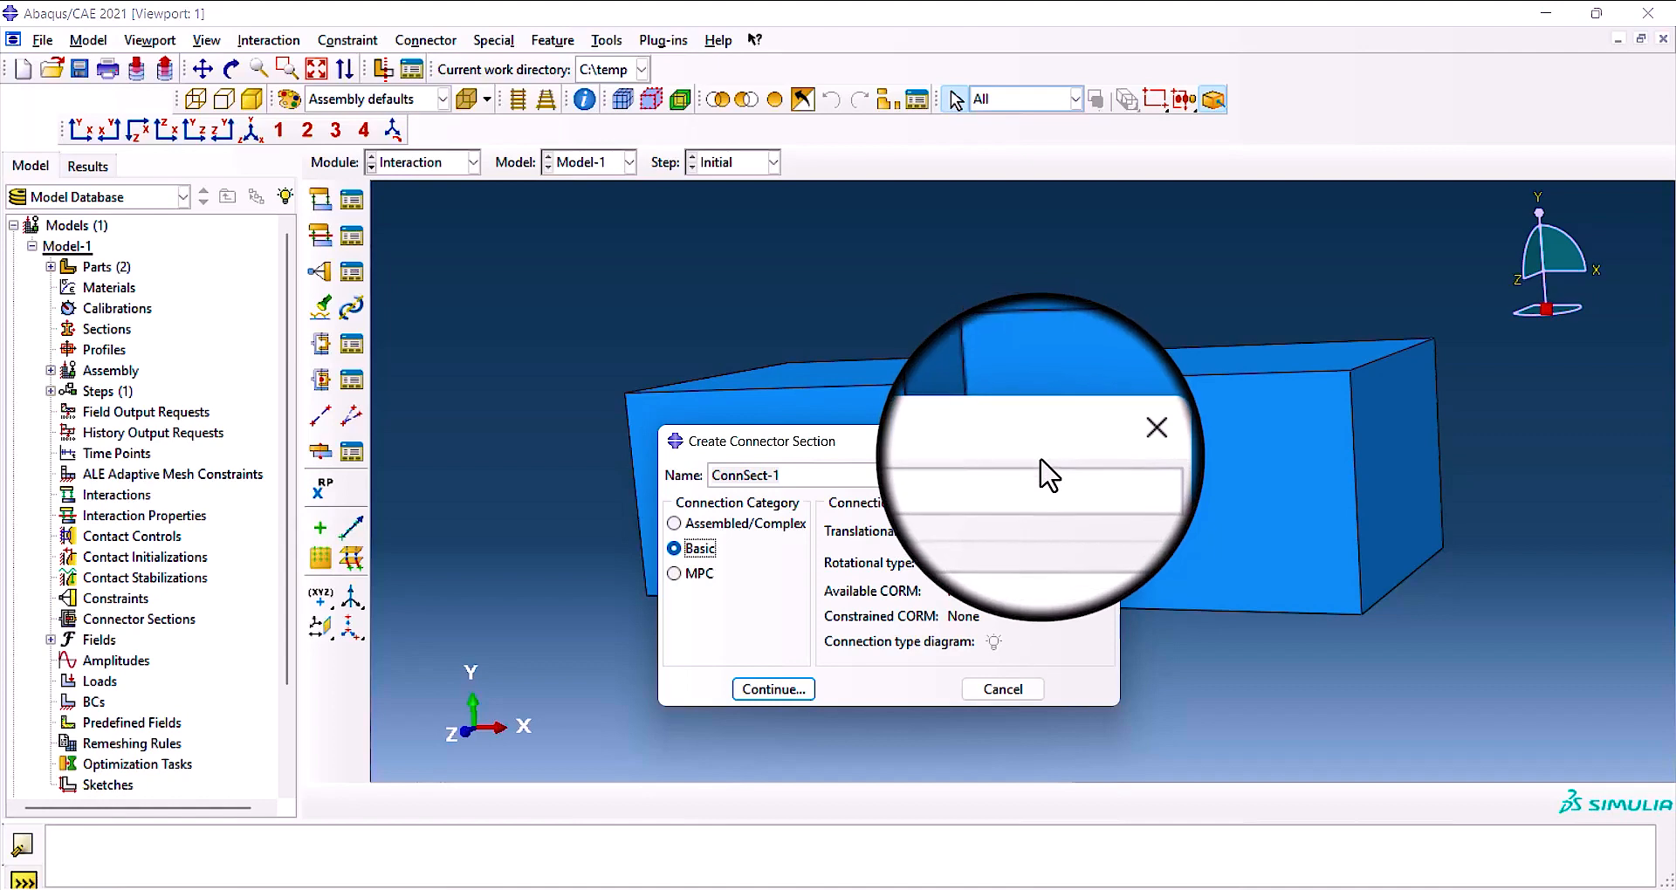
pyautogui.moveTo(1027, 446); pyautogui.dragTo(1049, 468)
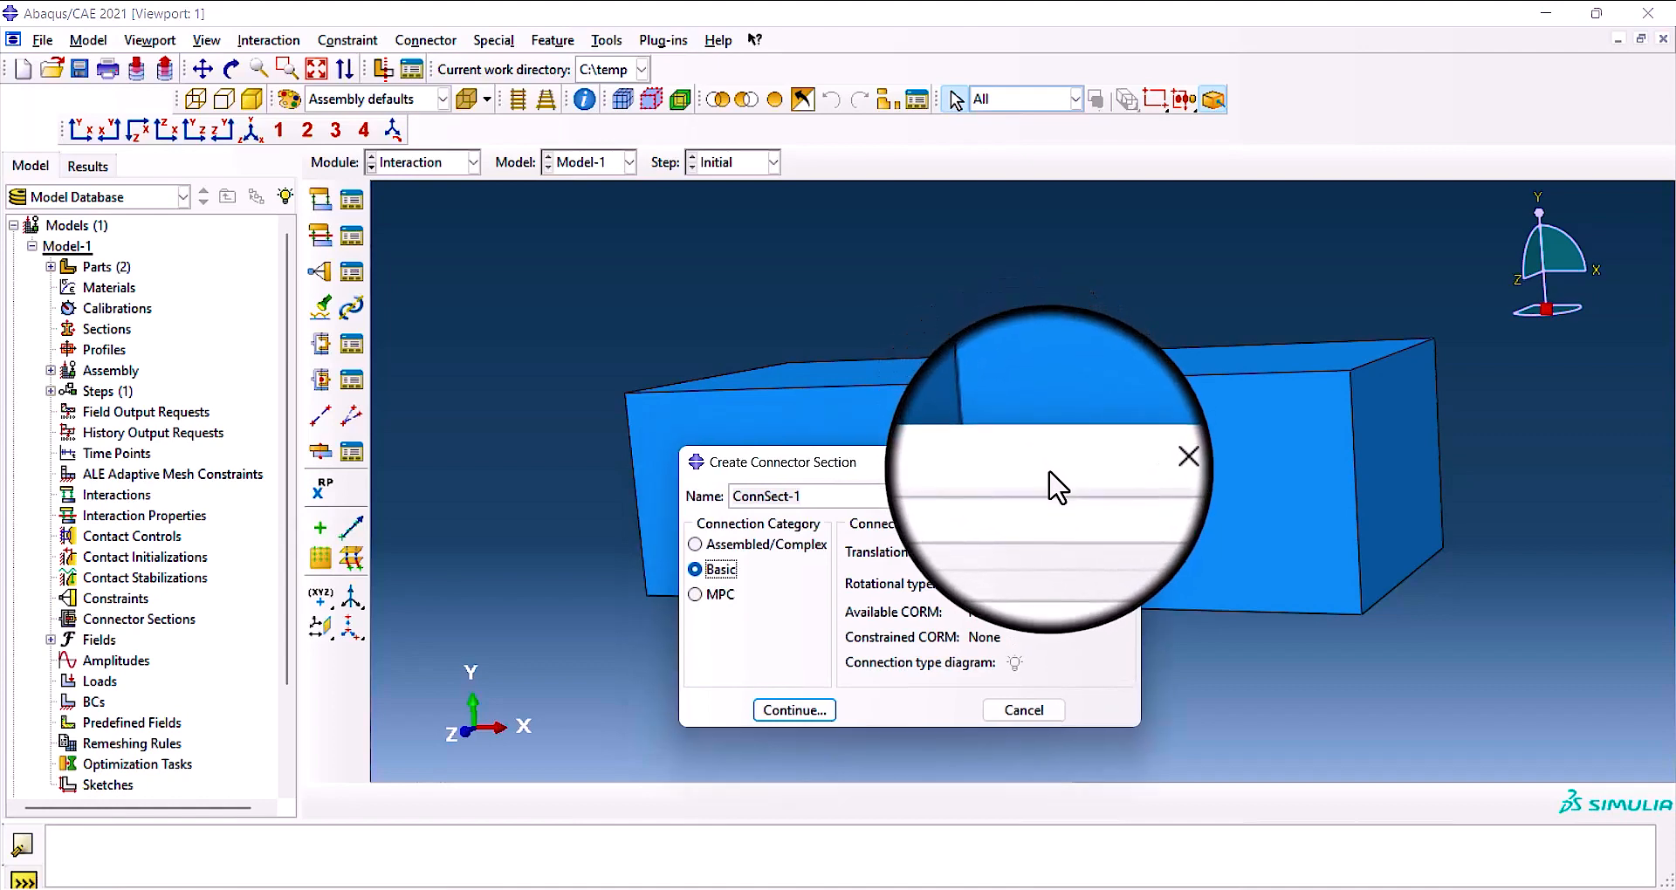
pyautogui.click(697, 544)
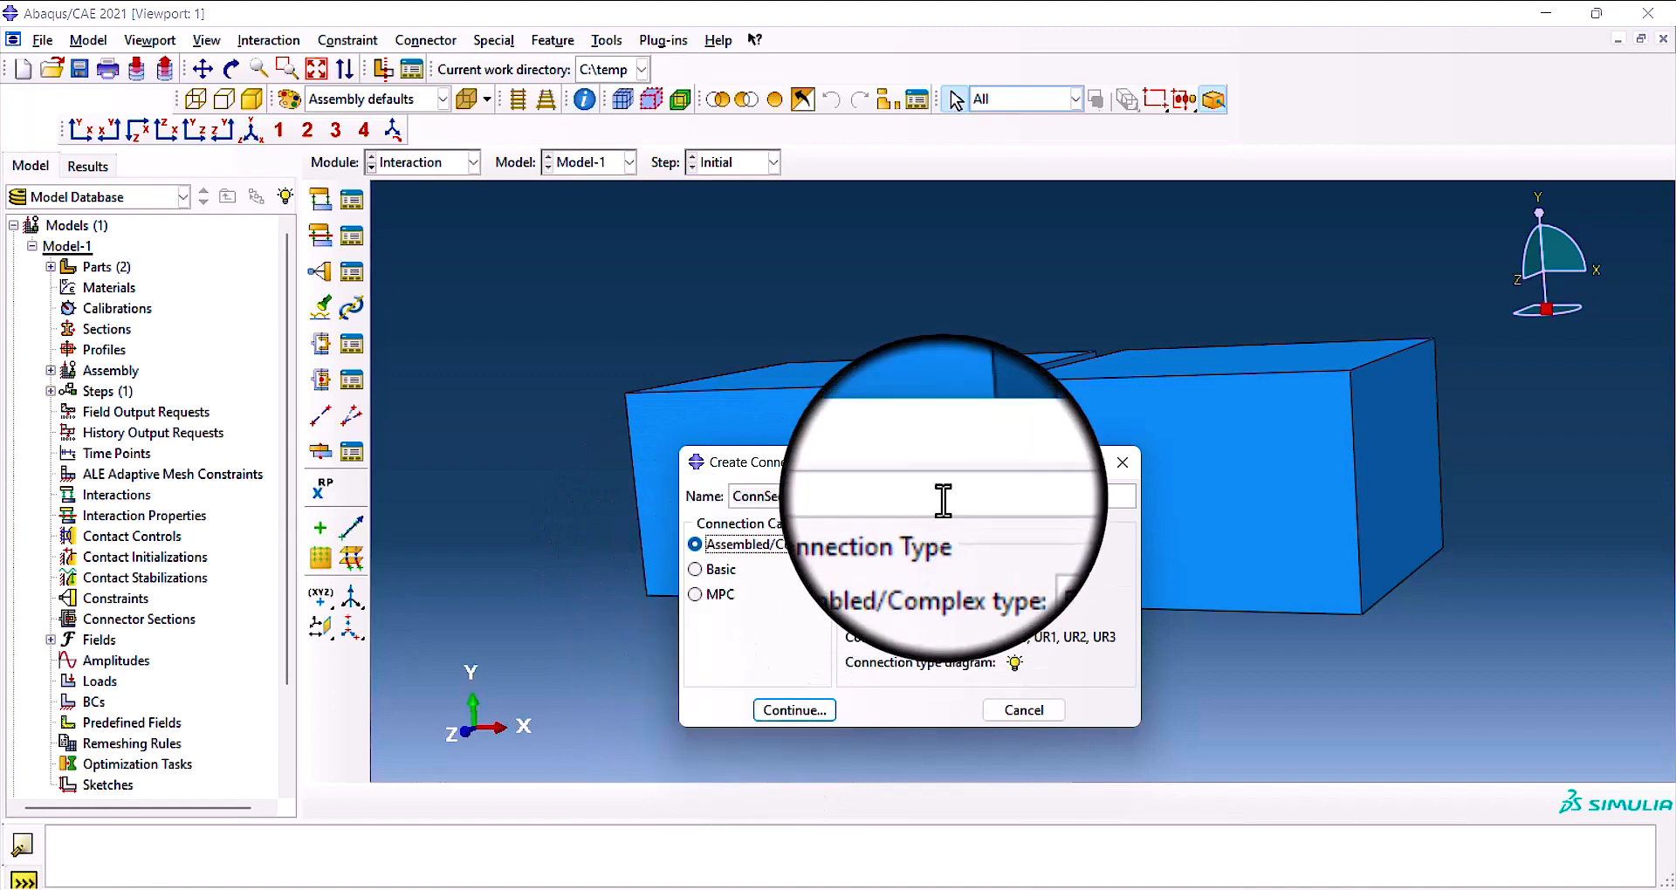
pyautogui.moveTo(956, 462); pyautogui.dragTo(945, 452)
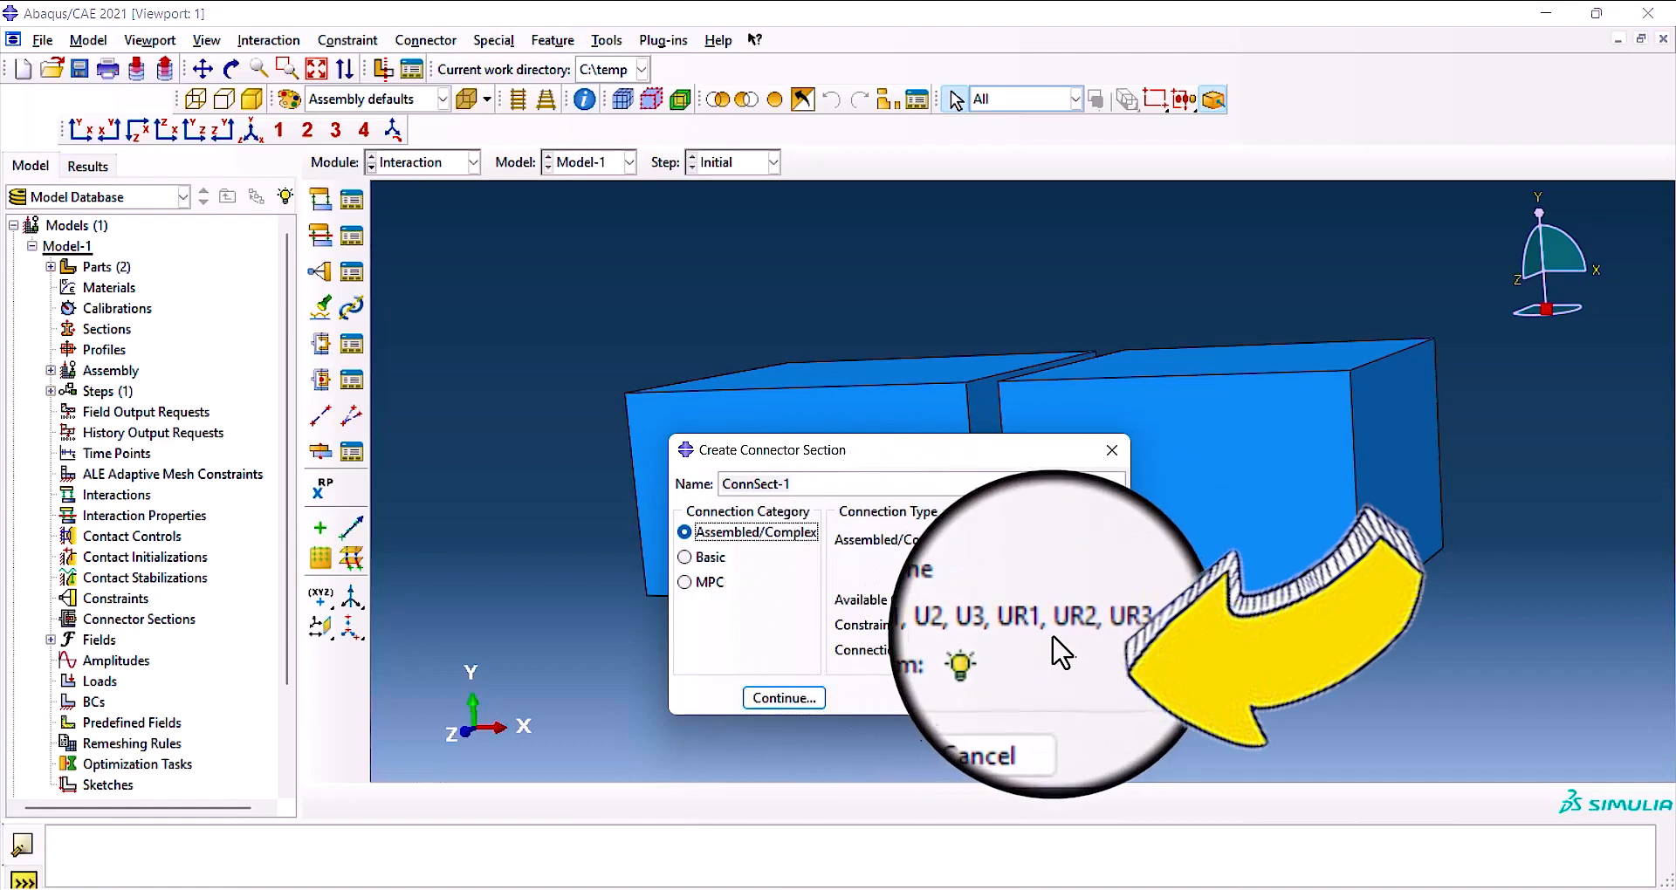
# View the connection type diagrams of the Beam and Hinge types in the Assembled/Complex category.
pyautogui.click(1008, 653)
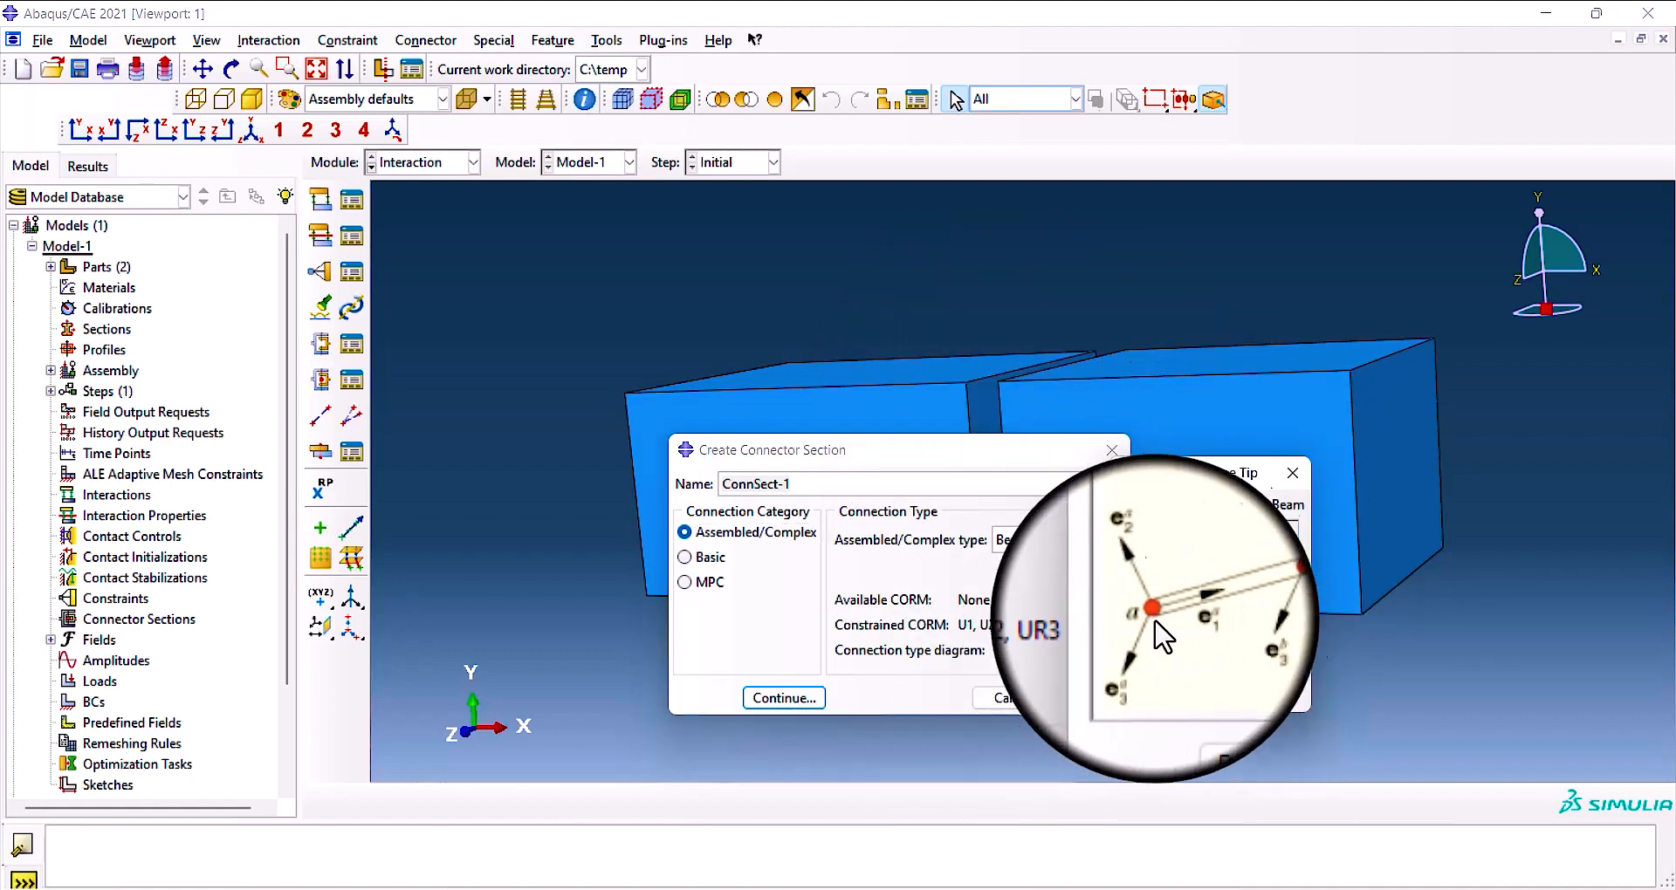
pyautogui.click(1293, 472)
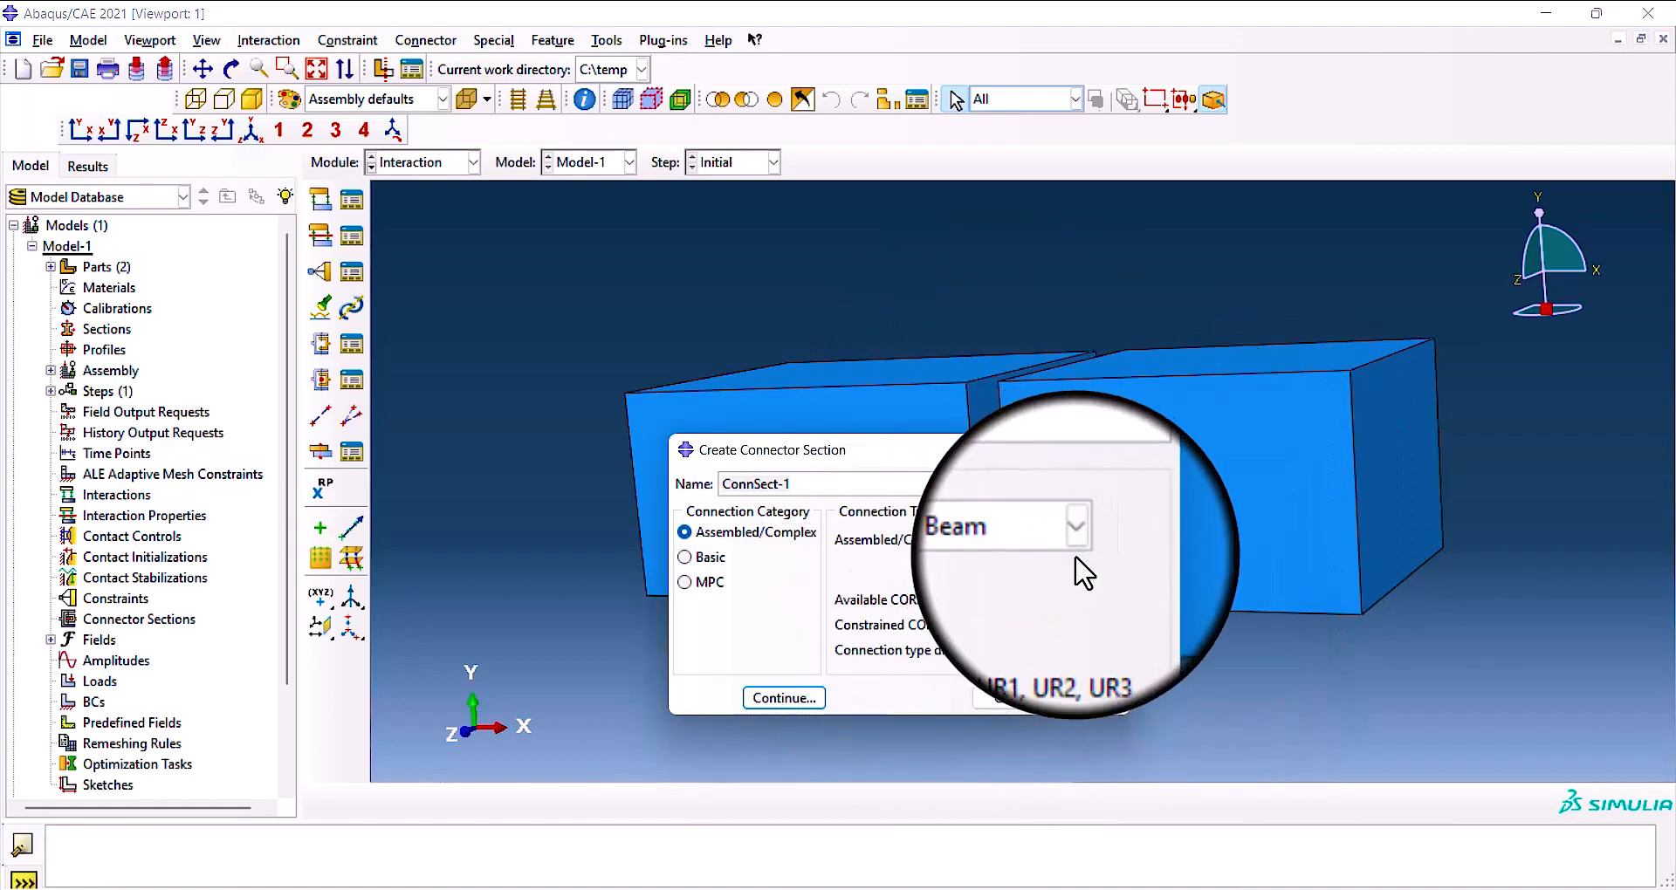
pyautogui.click(1082, 545)
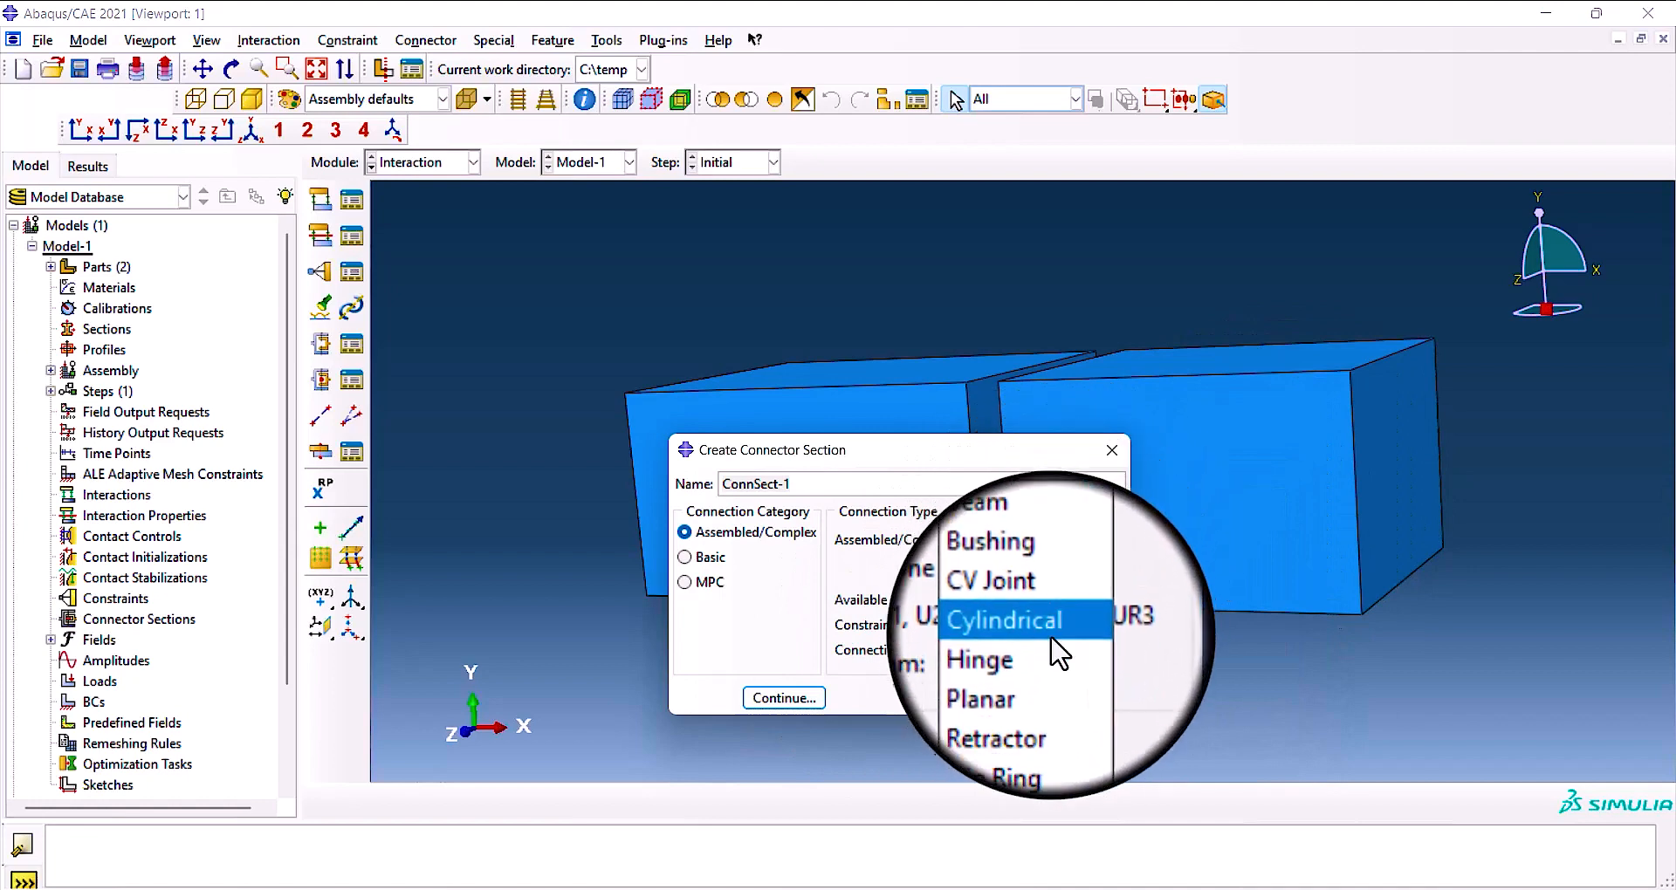
pyautogui.click(1051, 637)
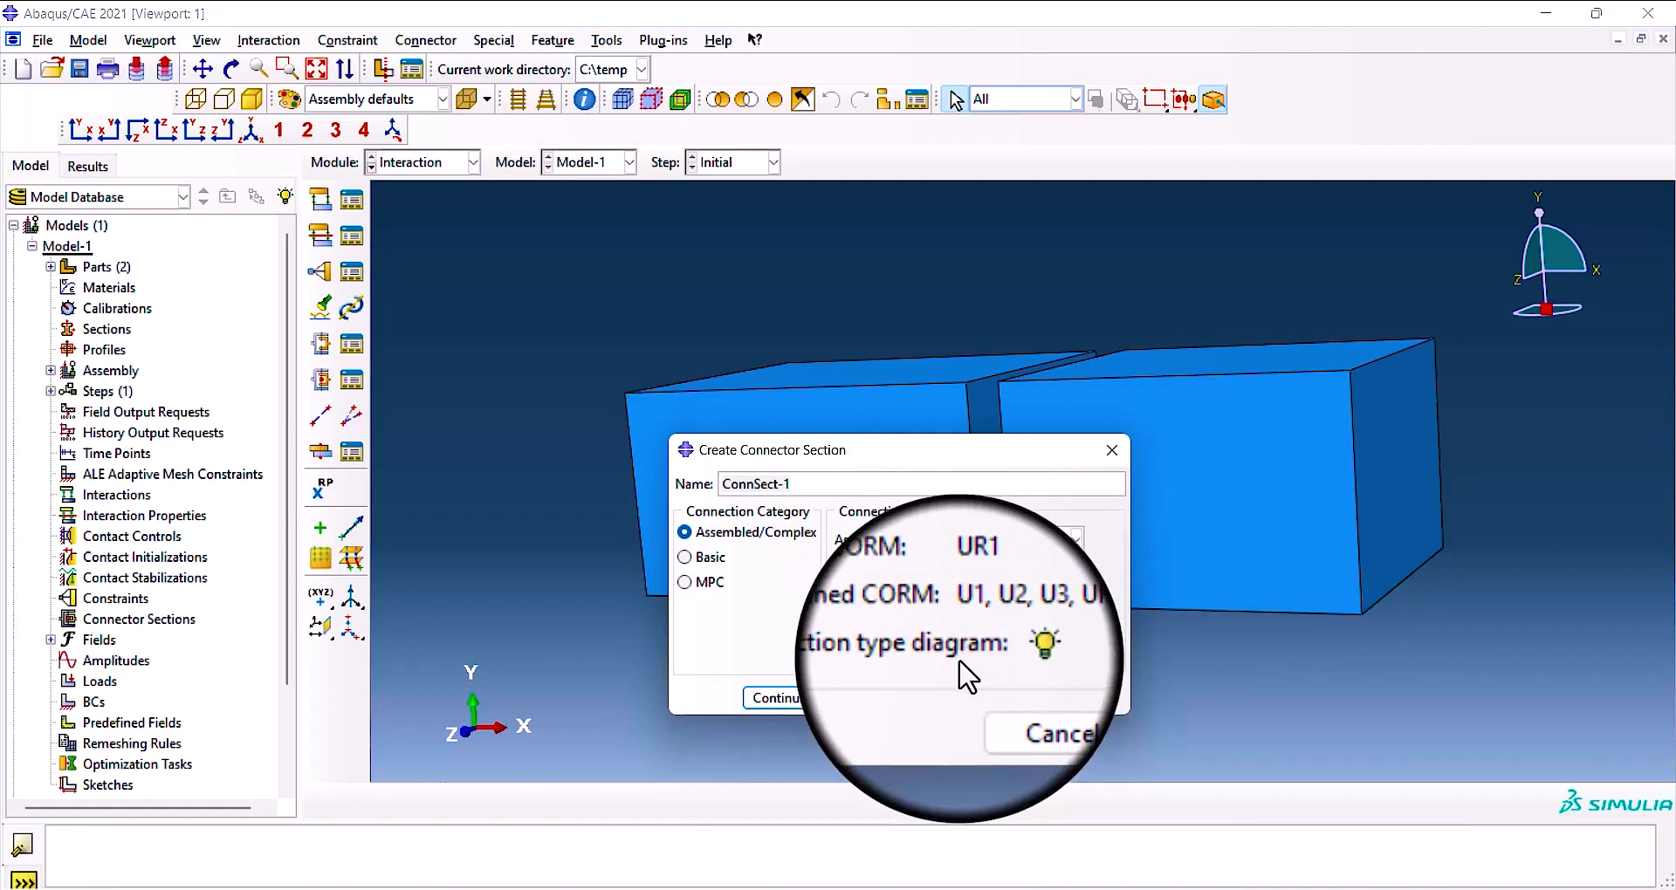
pyautogui.click(1004, 651)
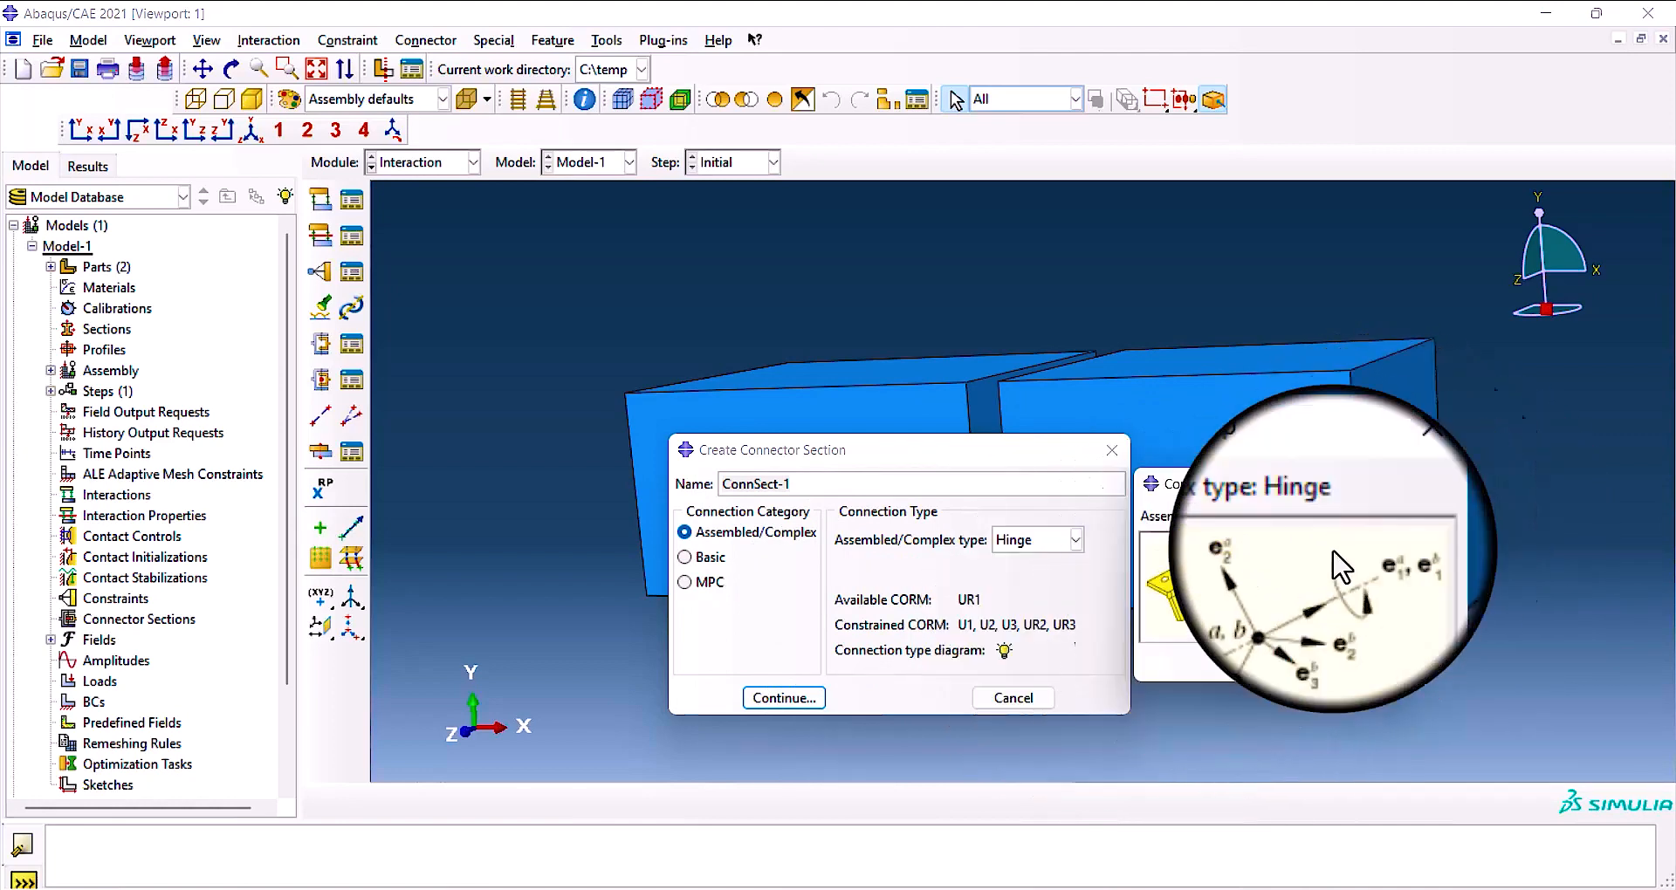
pyautogui.click(1370, 483)
# Switch the Assembled/Complex type to Planar and view its connection type diagram.
pyautogui.click(1075, 540)
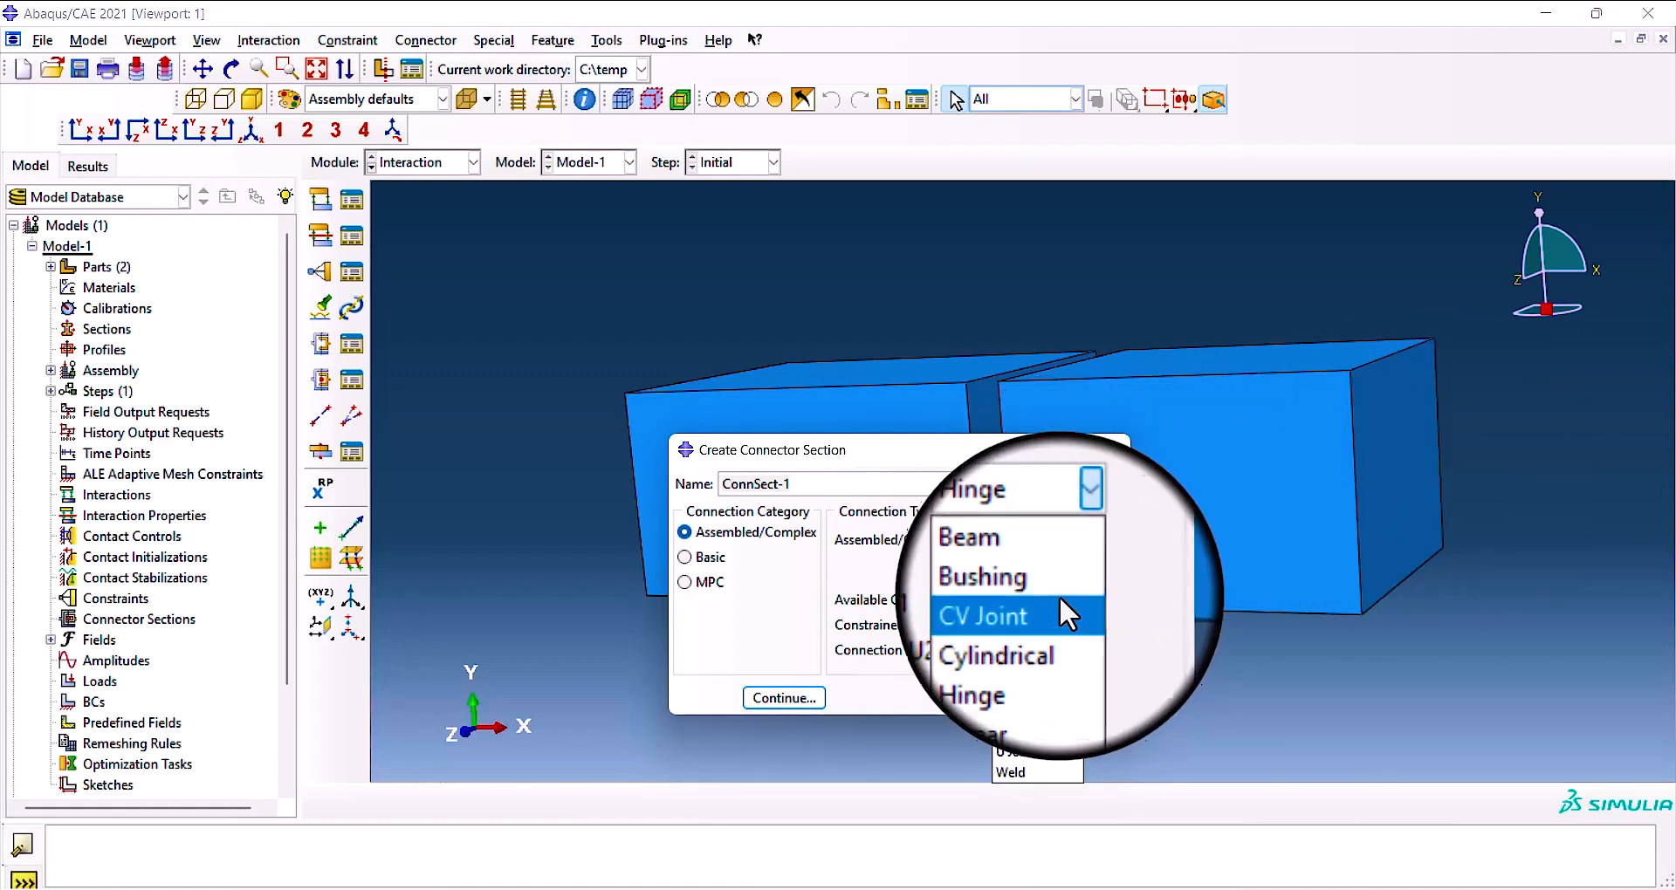
pyautogui.click(1044, 663)
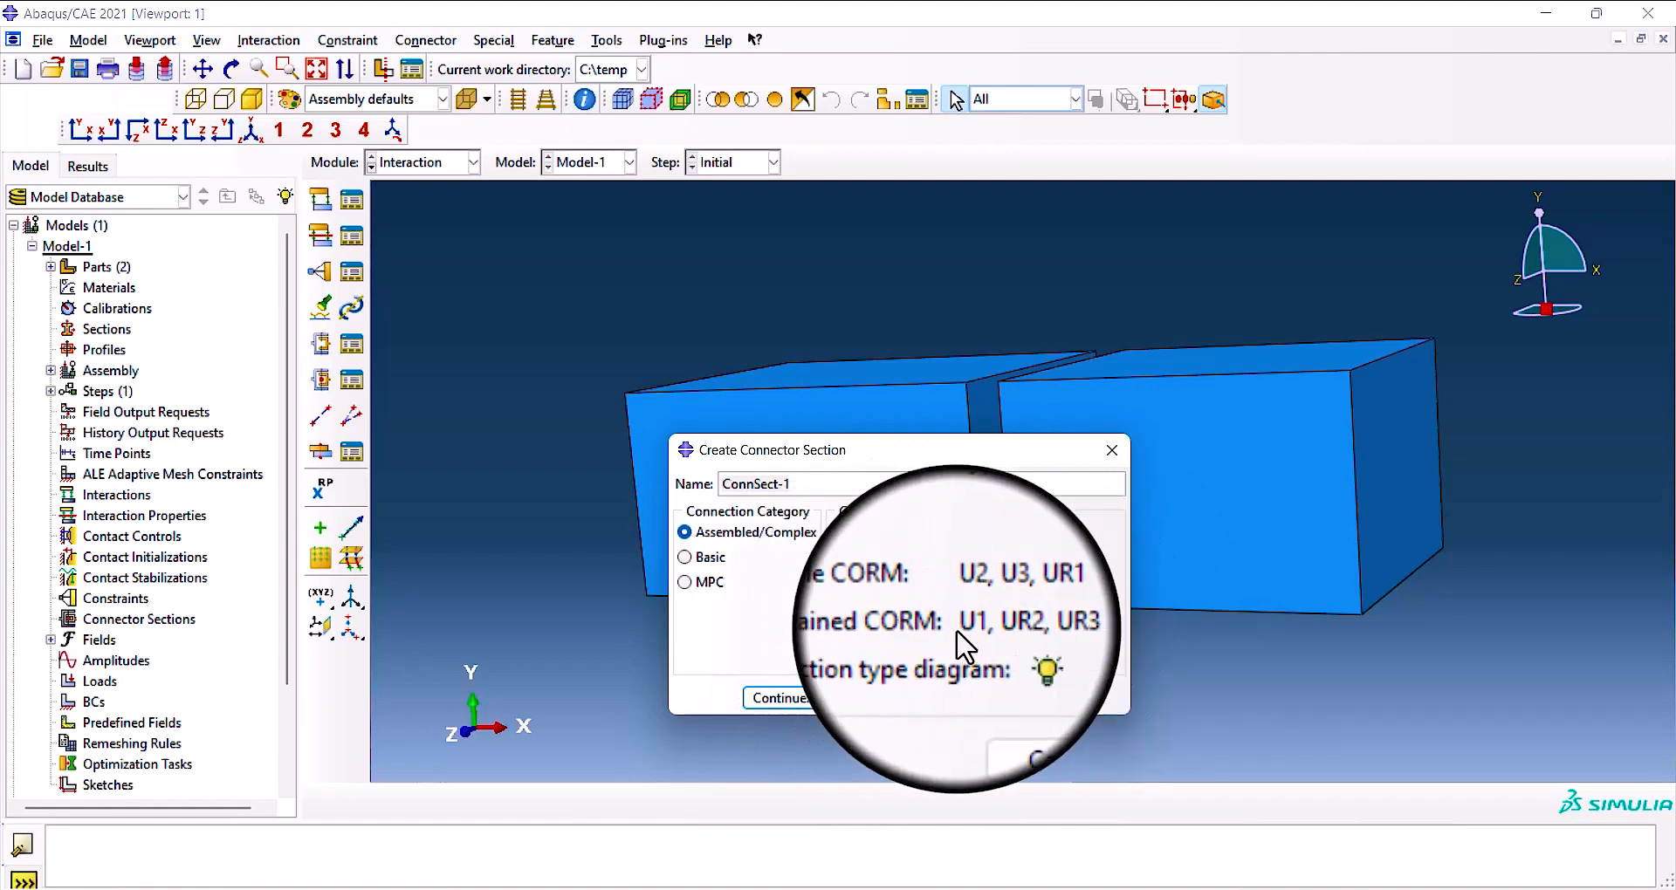
pyautogui.click(1004, 650)
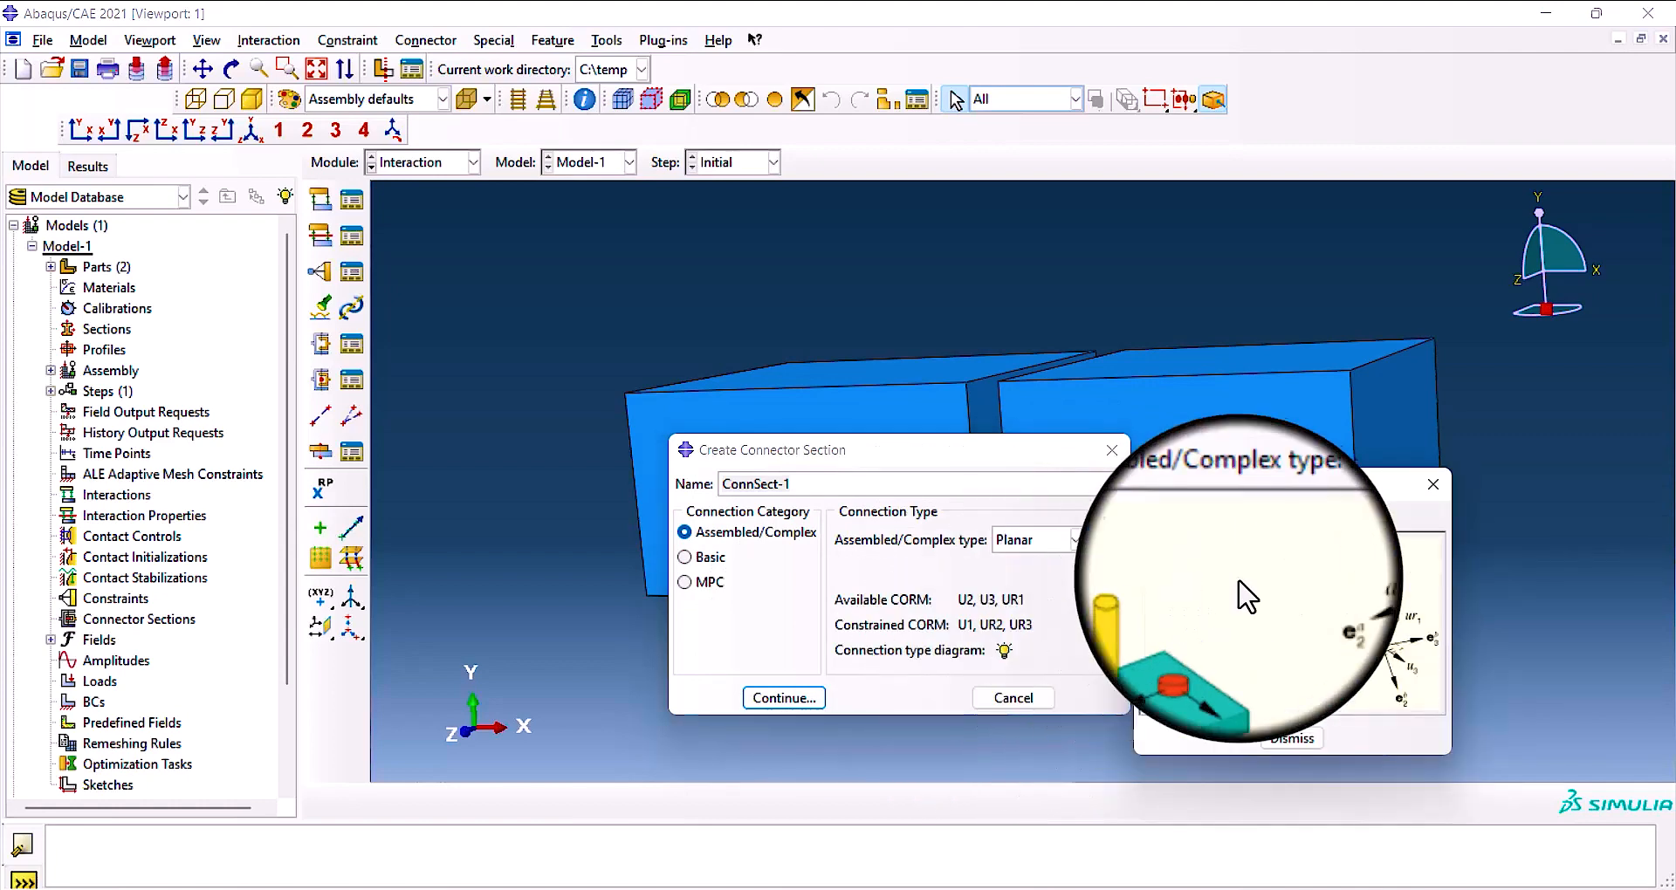
pyautogui.click(1432, 483)
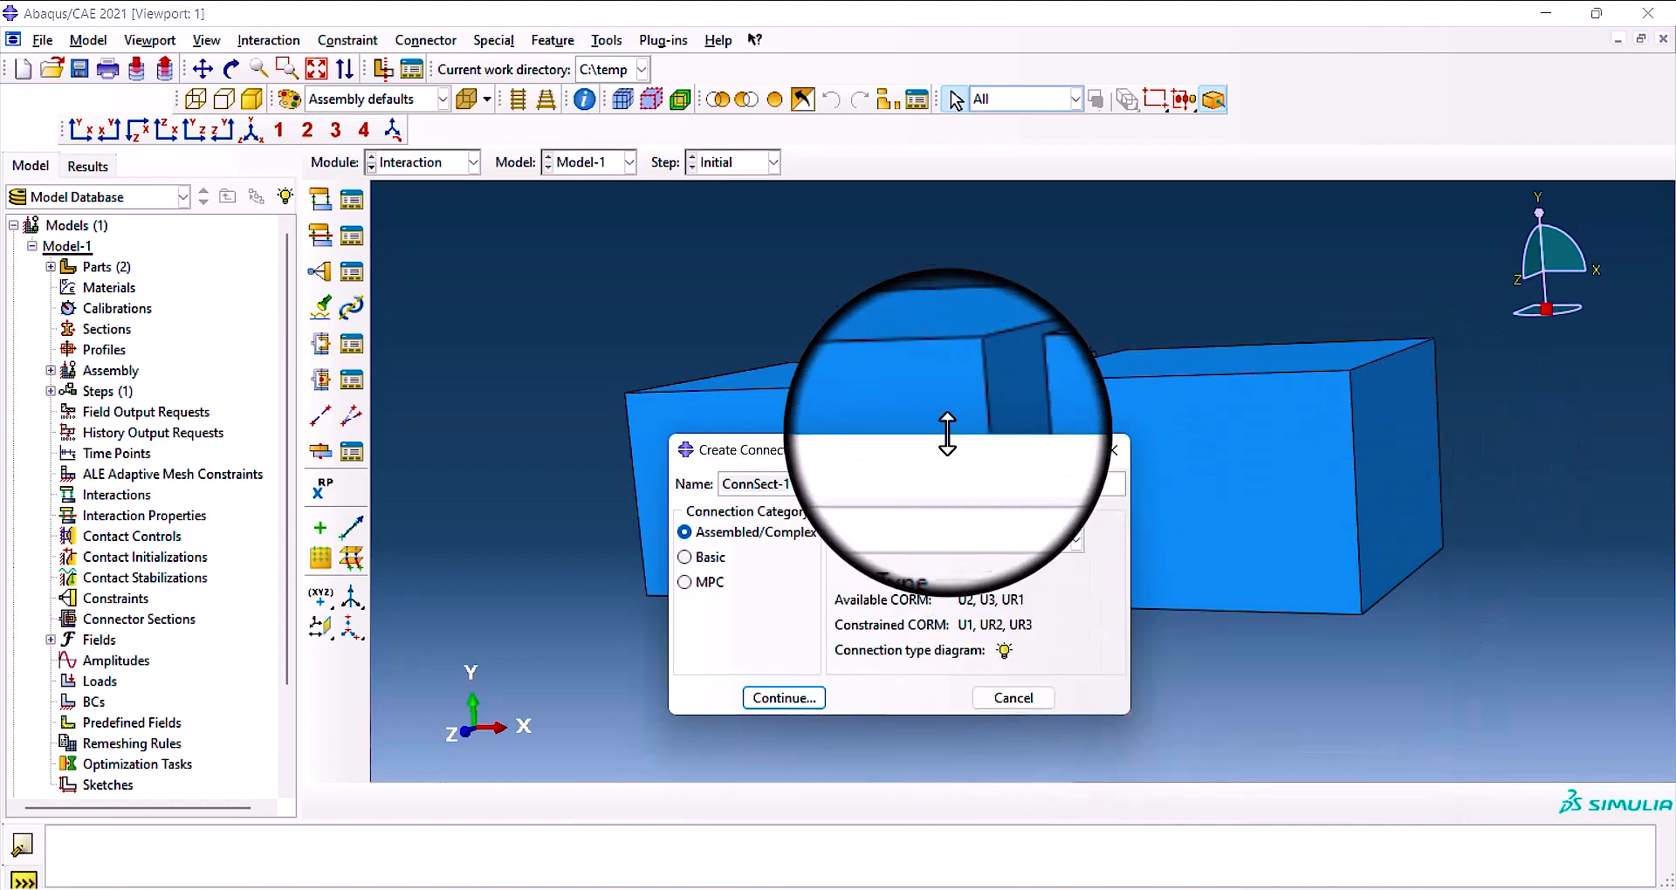
# Switch the Assembled/Complex type to Weld and look at its available and constrained components of relative motion.
pyautogui.moveTo(964, 454); pyautogui.dragTo(998, 462)
pyautogui.click(1132, 543)
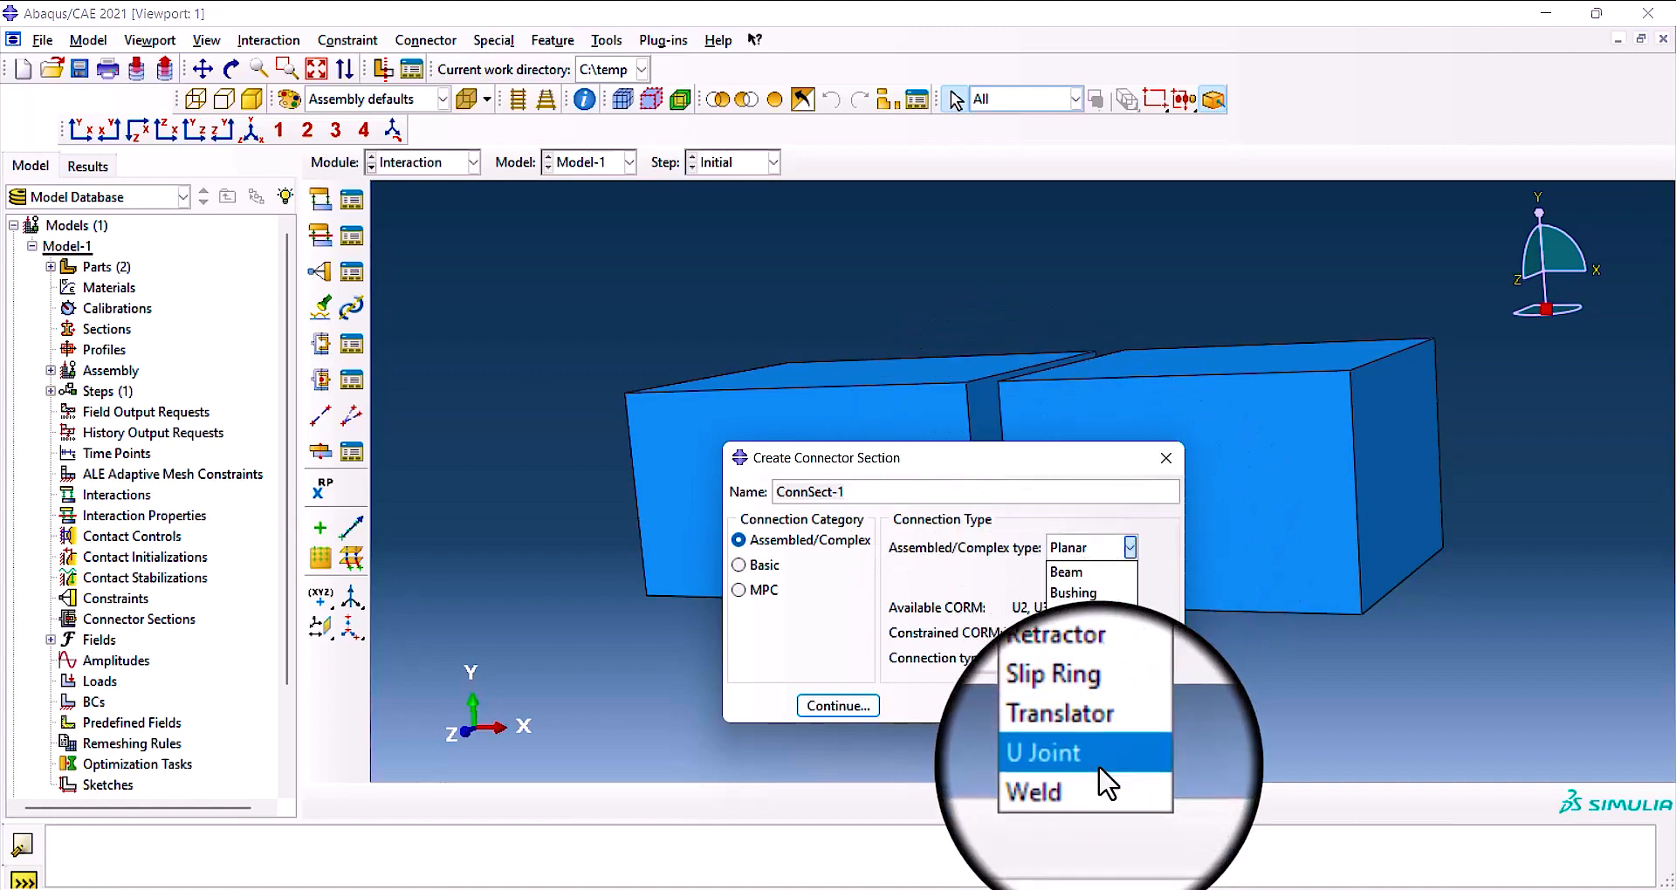
pyautogui.click(1099, 779)
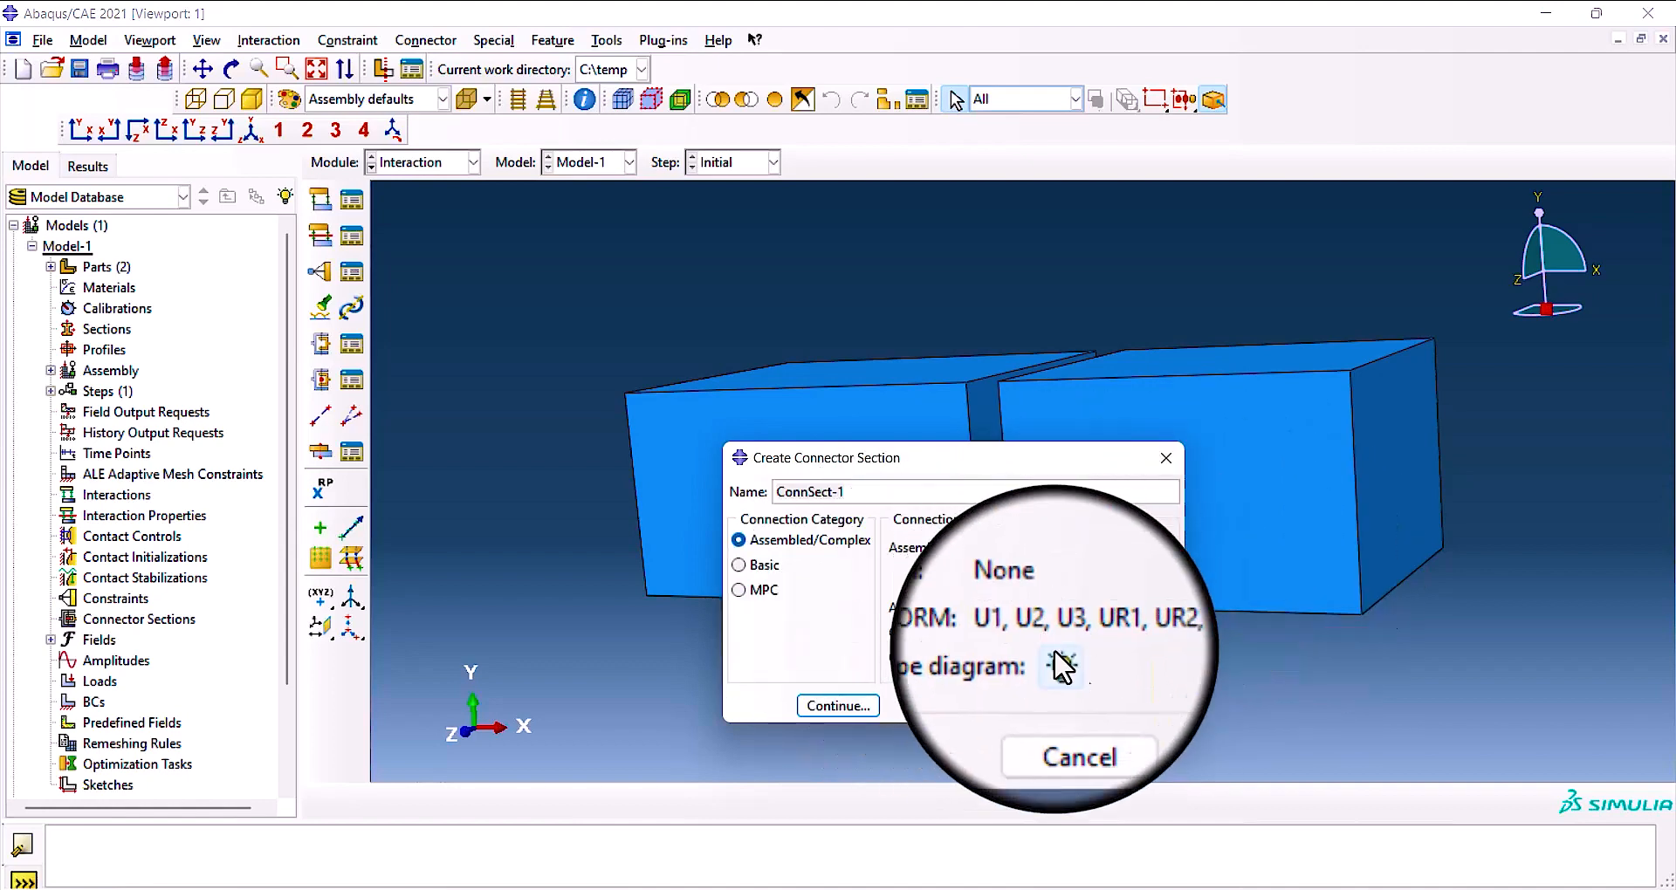
pyautogui.moveTo(1091, 461); pyautogui.dragTo(1177, 462)
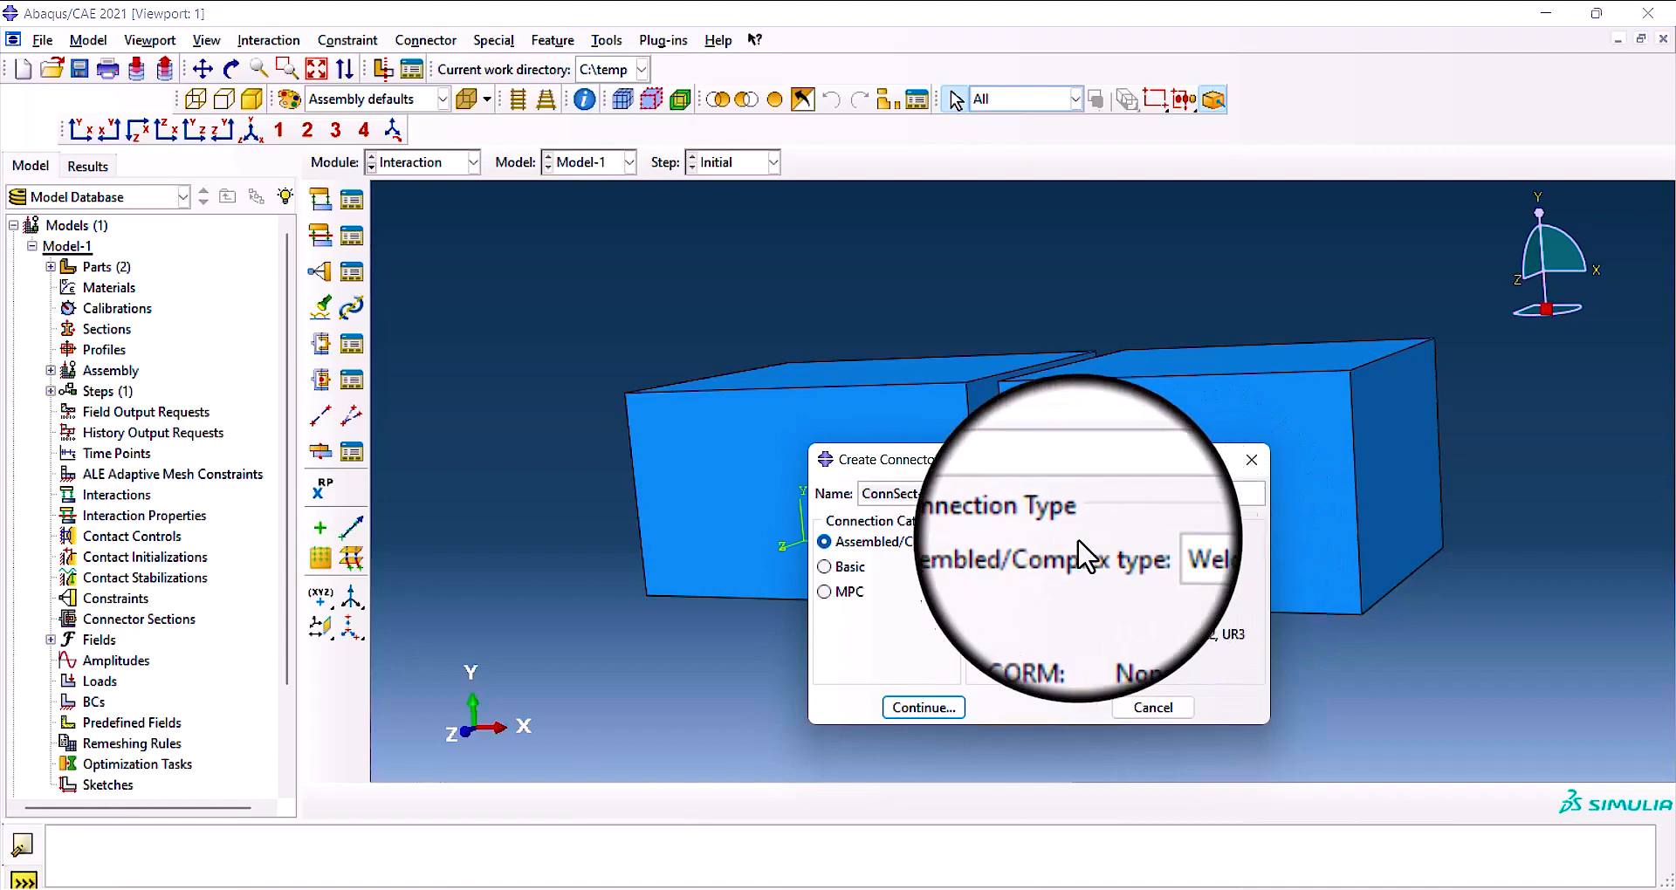
pyautogui.moveTo(1075, 467); pyautogui.dragTo(1053, 464)
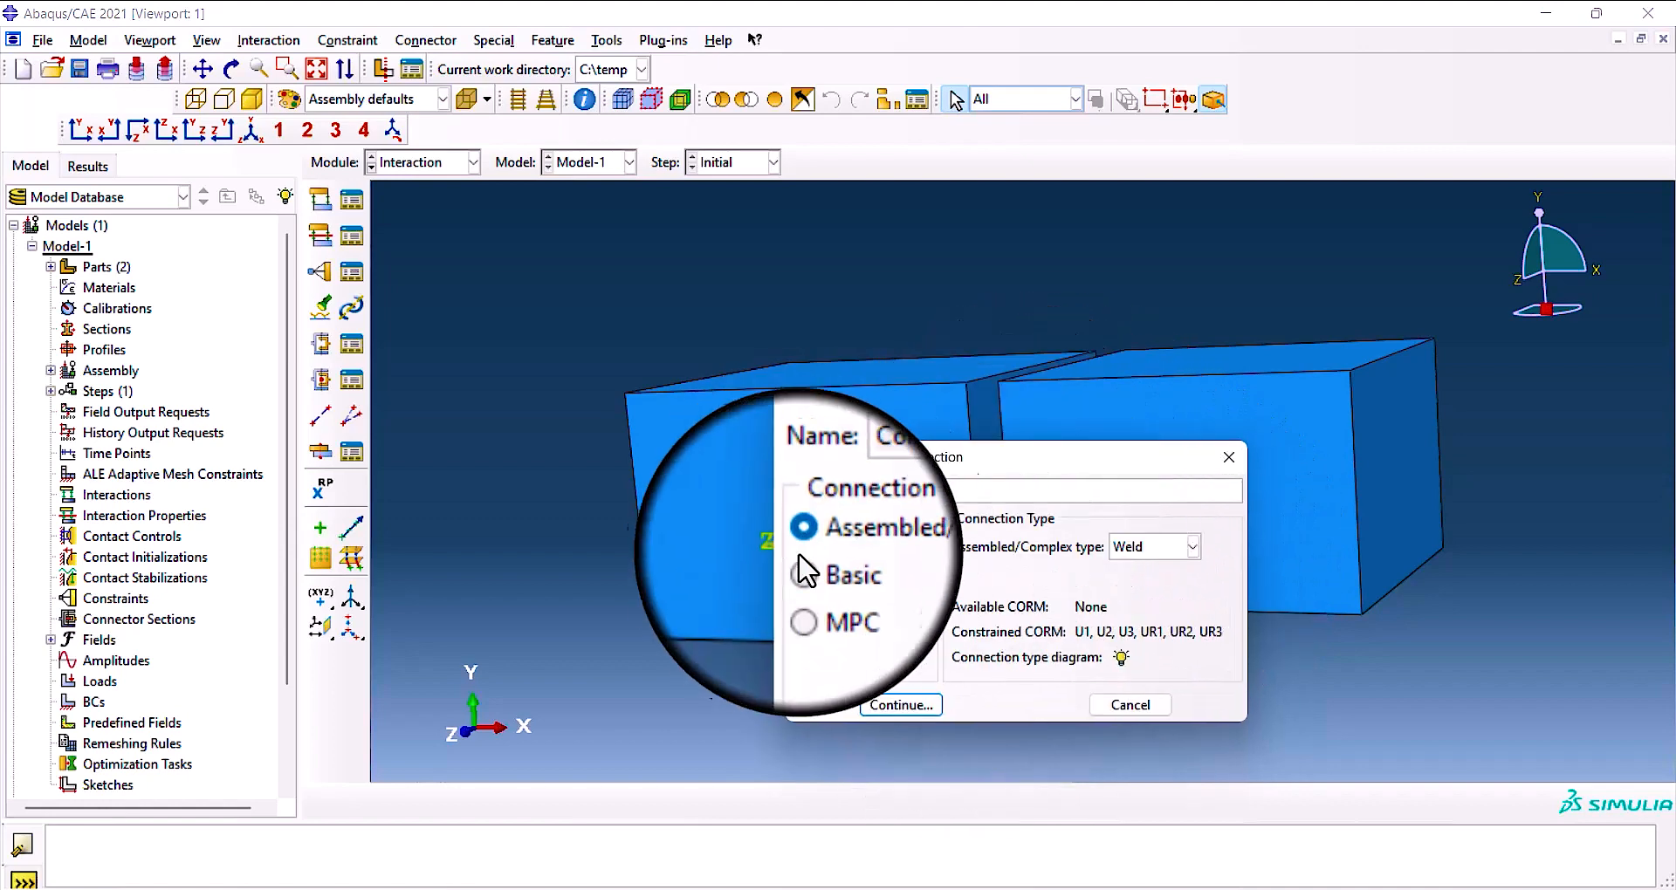
# Switch between the Basic and Assembled/Complex categories and discard the new connector section.
pyautogui.click(801, 567)
pyautogui.click(798, 573)
pyautogui.click(804, 537)
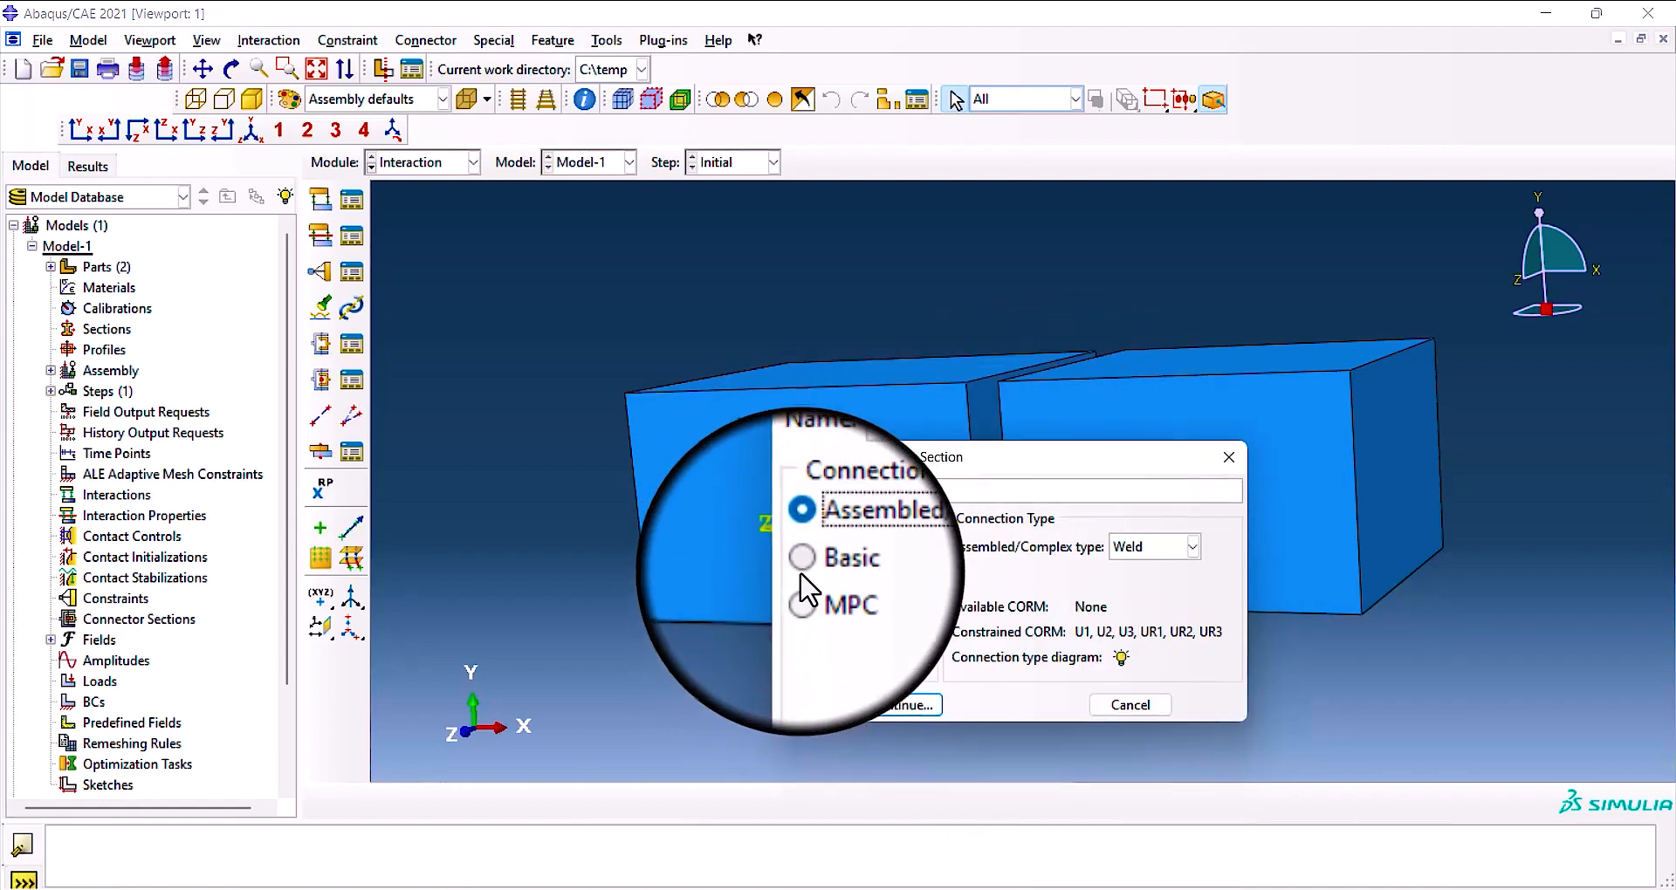
pyautogui.click(801, 572)
pyautogui.click(804, 583)
pyautogui.click(805, 536)
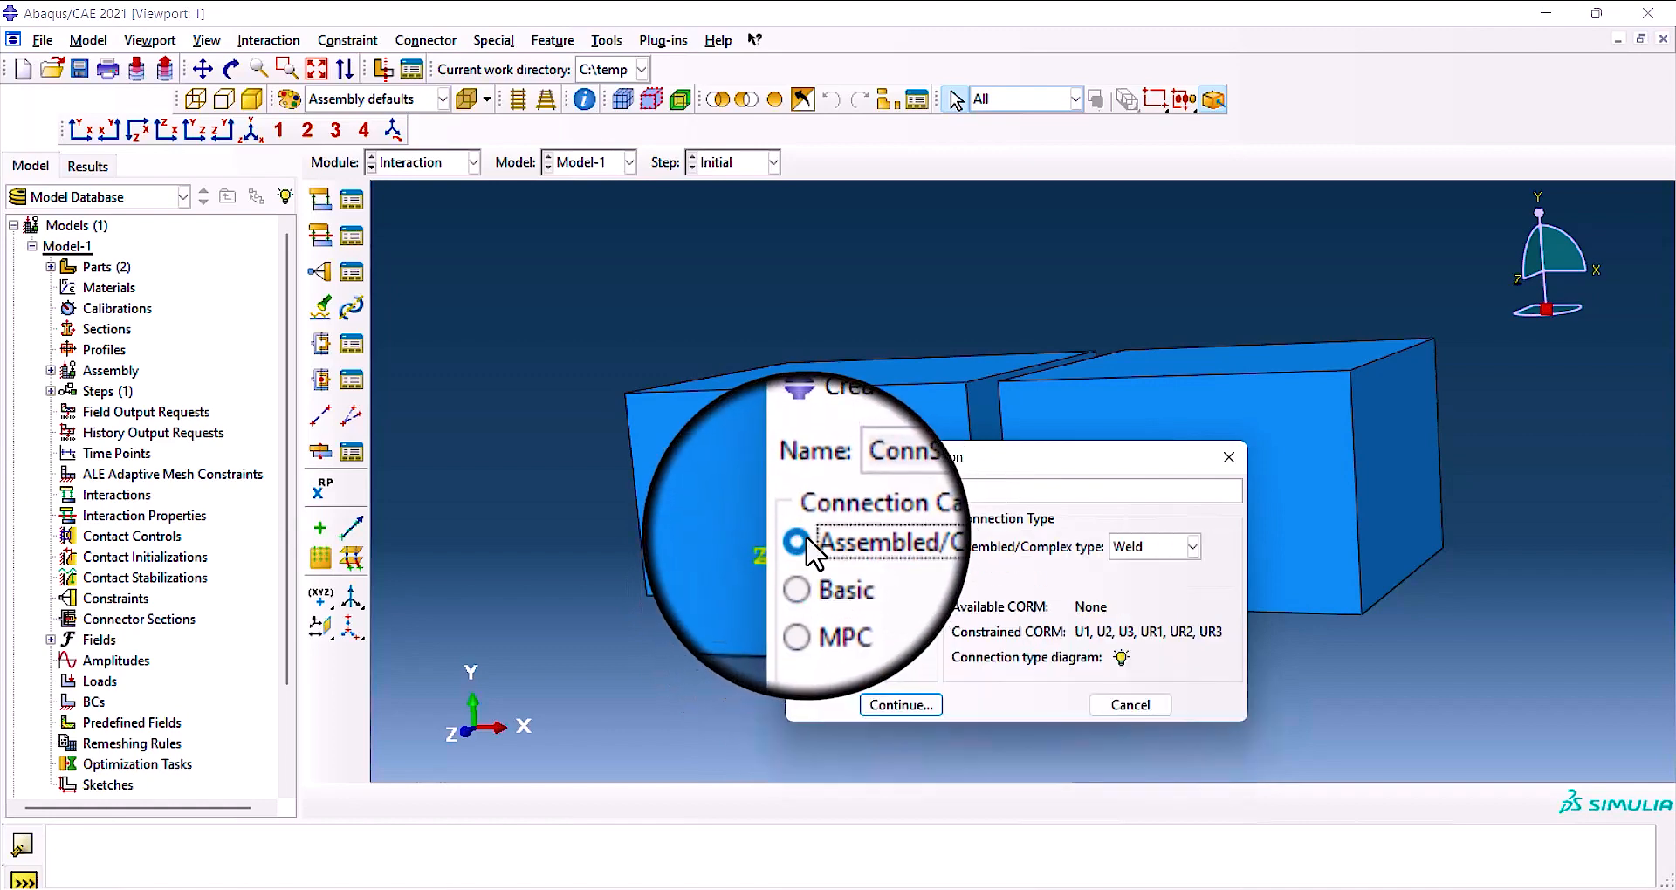
pyautogui.moveTo(1035, 461); pyautogui.dragTo(851, 404)
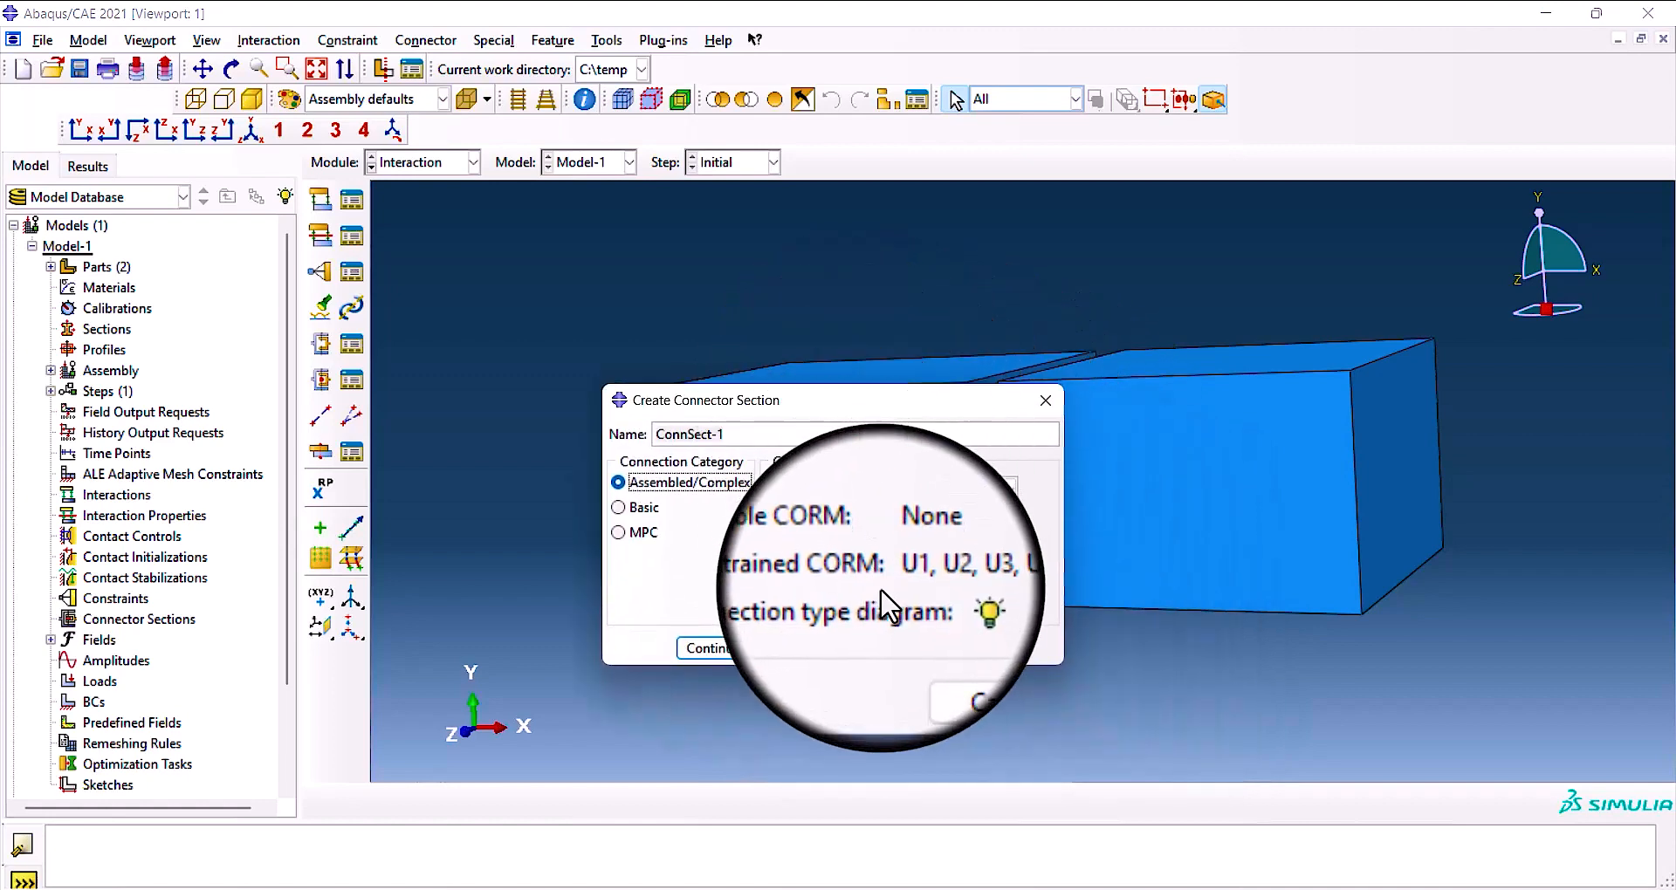
pyautogui.click(1045, 400)
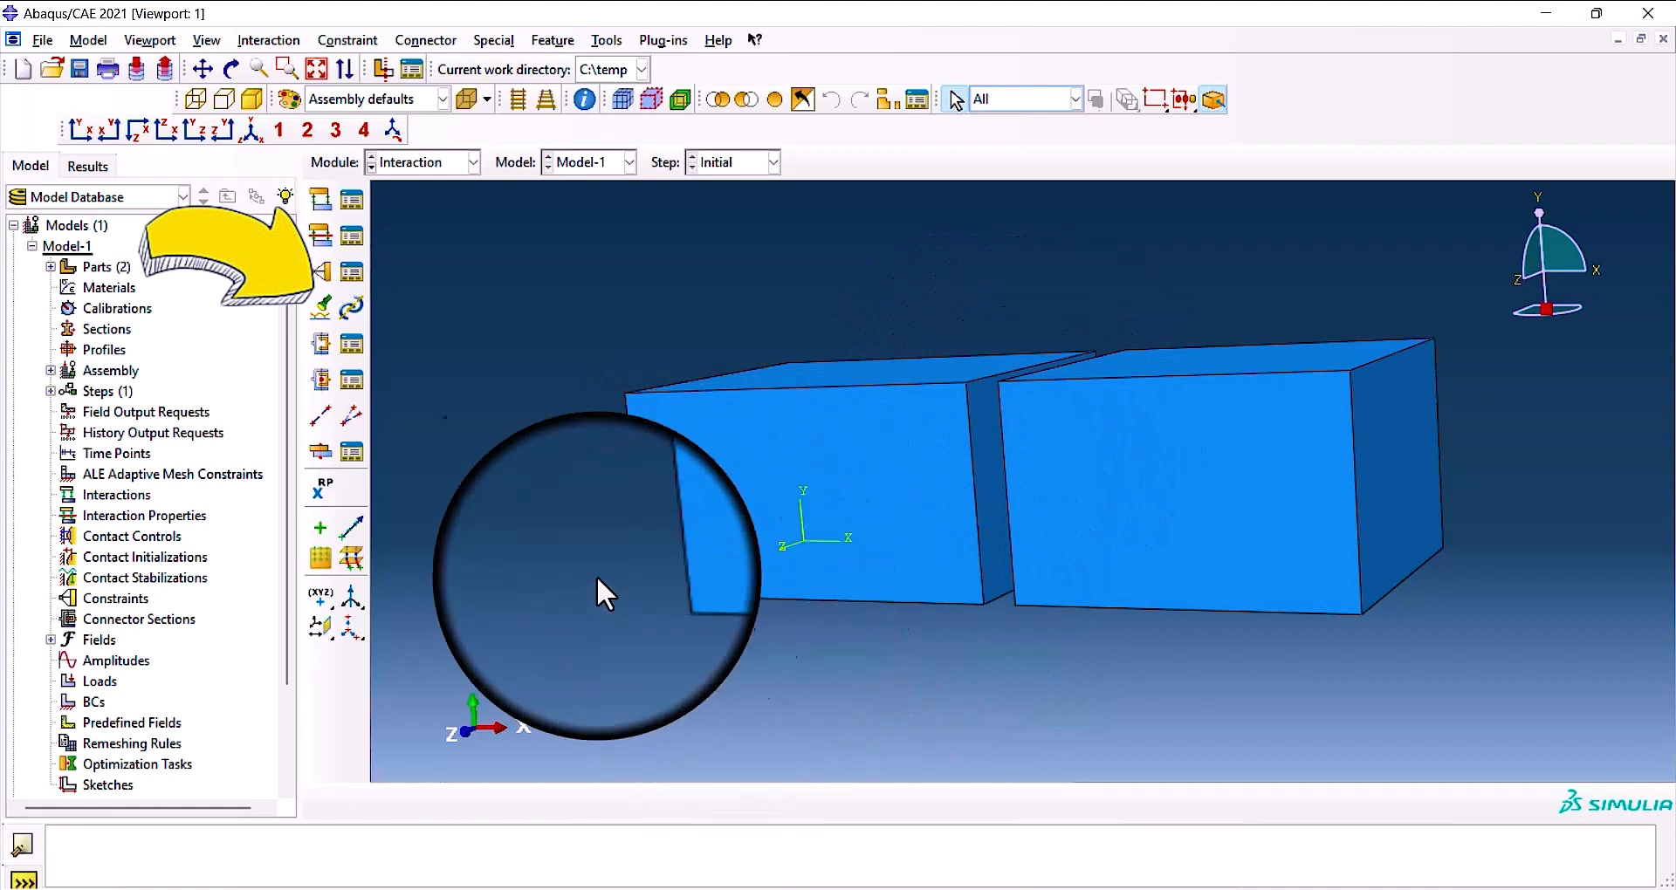
# Run a contact pair search over the whole model and widen the dialog to show all columns of the candidates table.
pyautogui.click(321, 310)
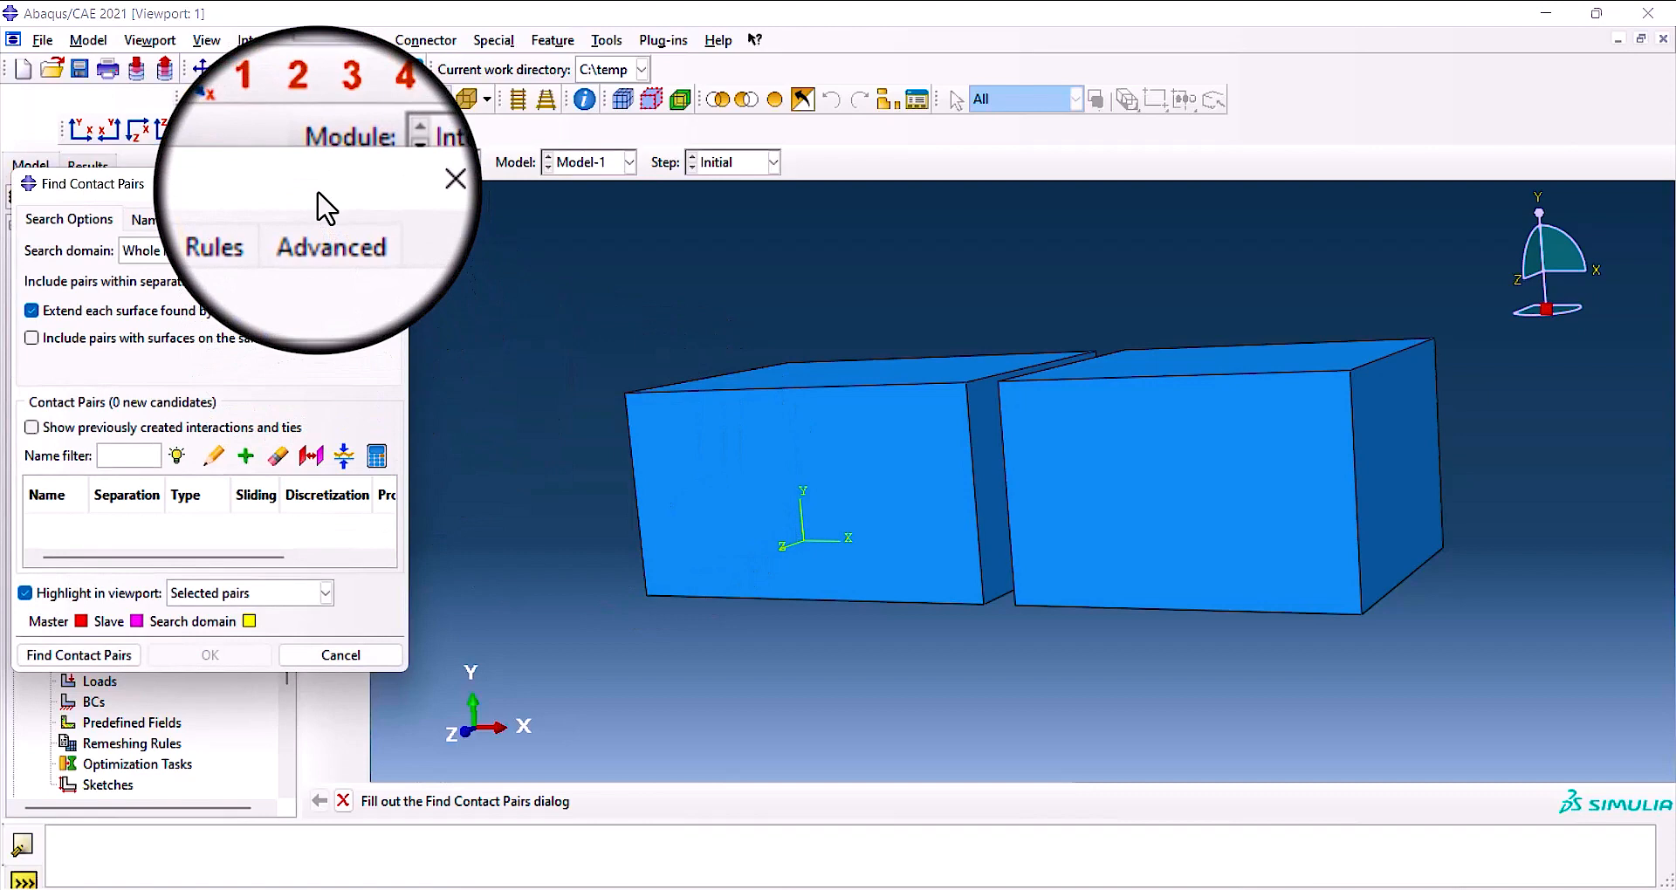
pyautogui.moveTo(319, 194); pyautogui.dragTo(929, 289)
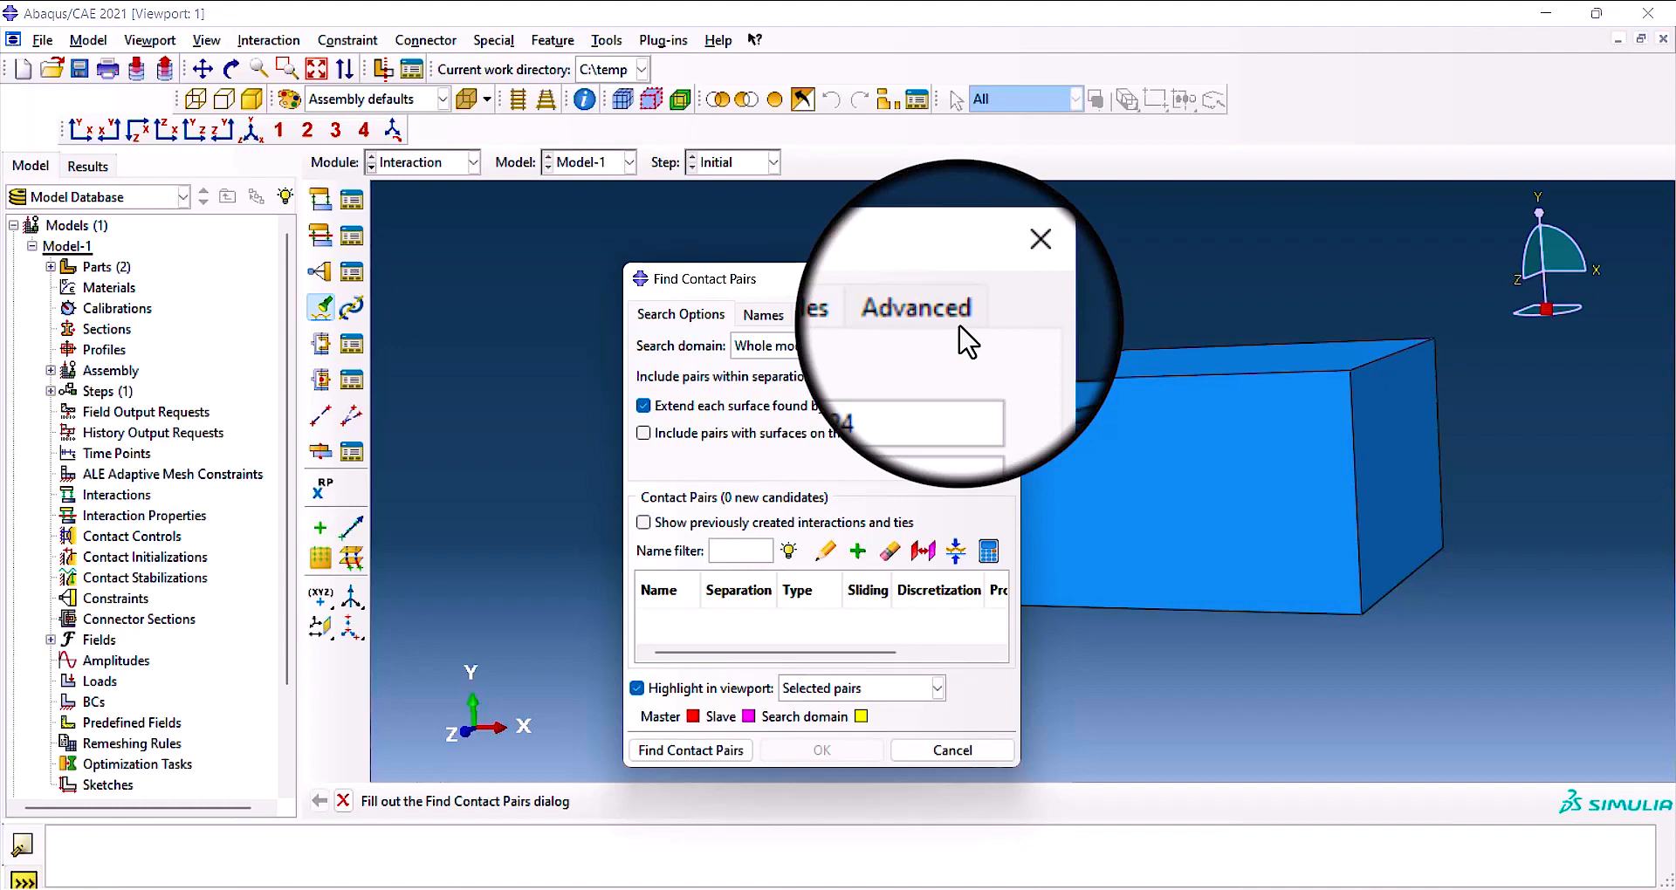
pyautogui.moveTo(980, 280); pyautogui.dragTo(777, 246)
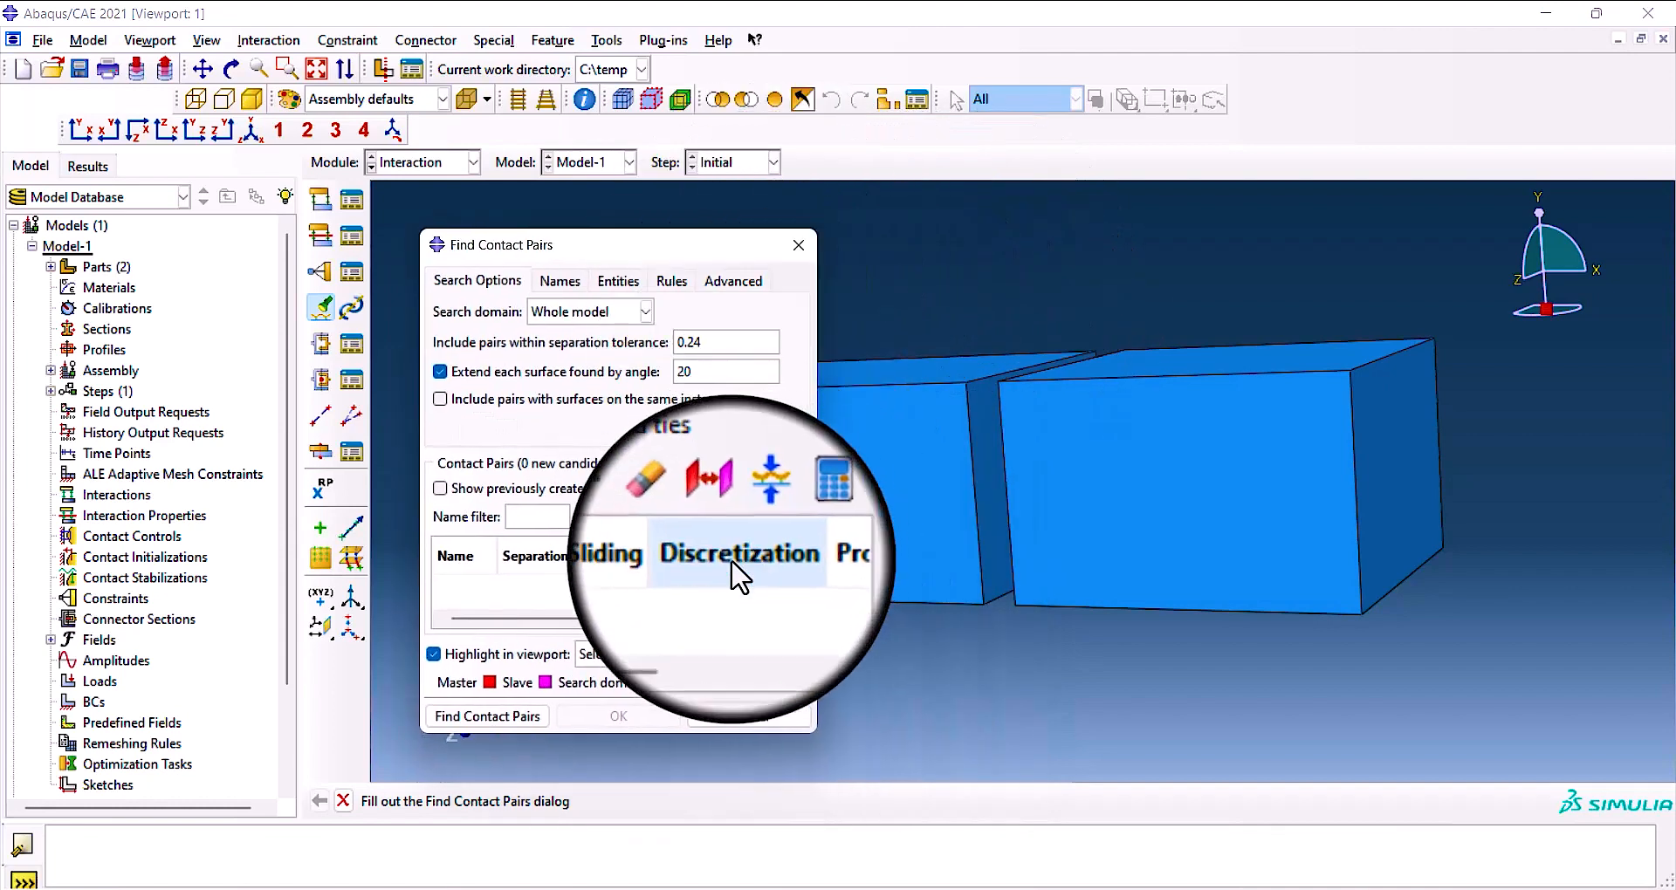
pyautogui.click(472, 717)
pyautogui.moveTo(708, 253); pyautogui.dragTo(714, 237)
pyautogui.moveTo(823, 541); pyautogui.dragTo(1456, 569)
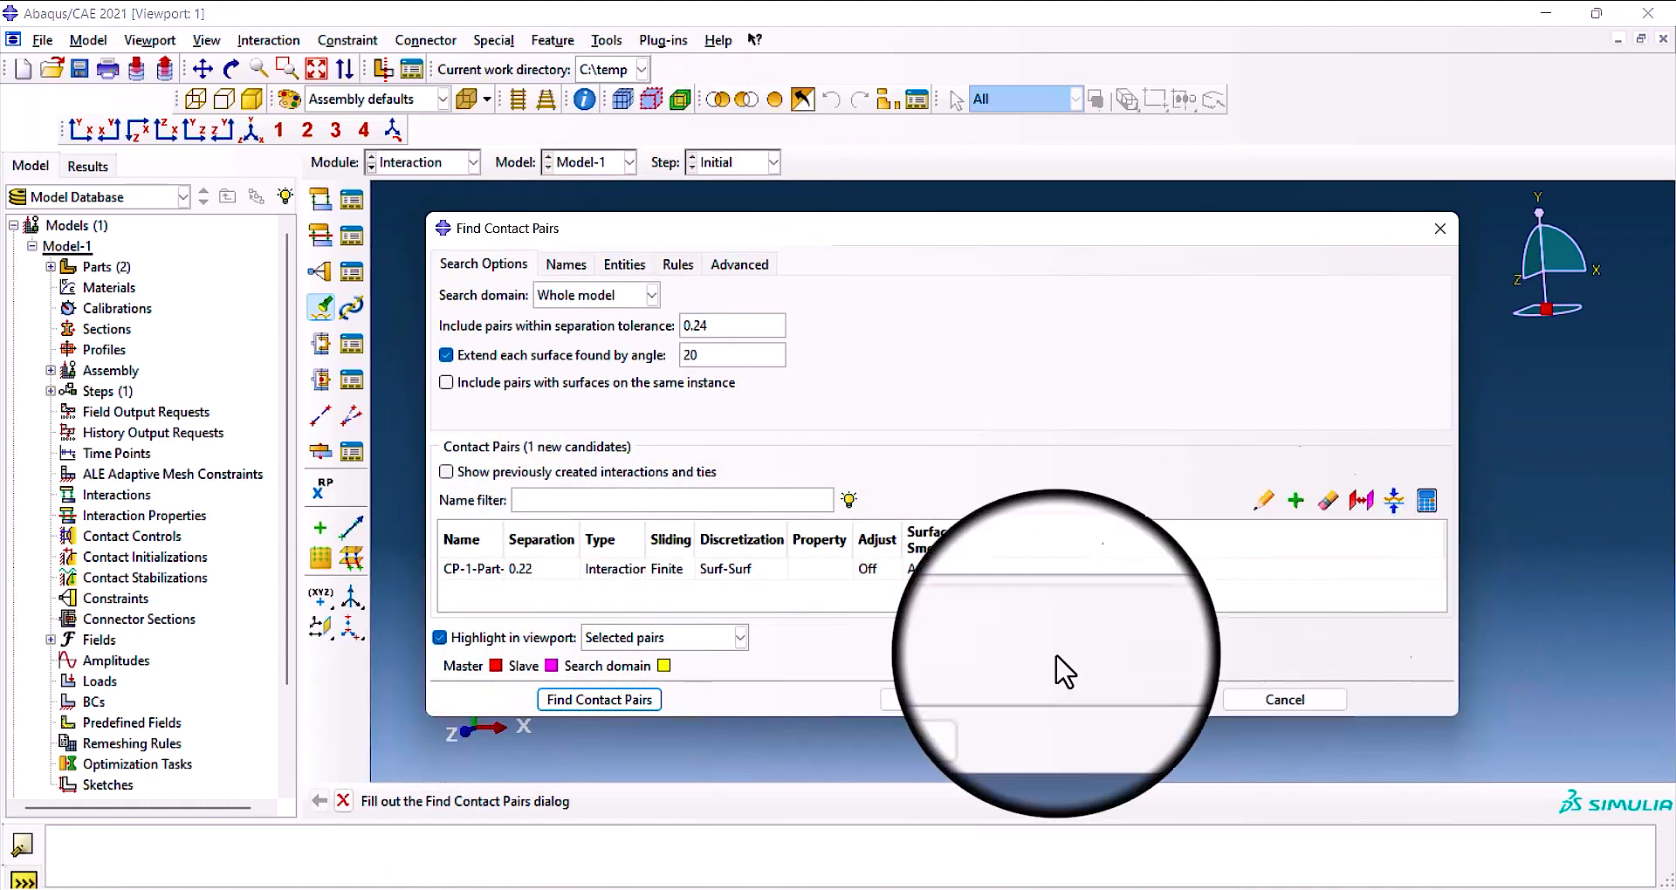
# Select the candidate contact pair and look at its highlighted master and slave surfaces between the two blocks.
pyautogui.moveTo(954, 232); pyautogui.dragTo(463, 256)
pyautogui.moveTo(650, 251); pyautogui.dragTo(1658, 302)
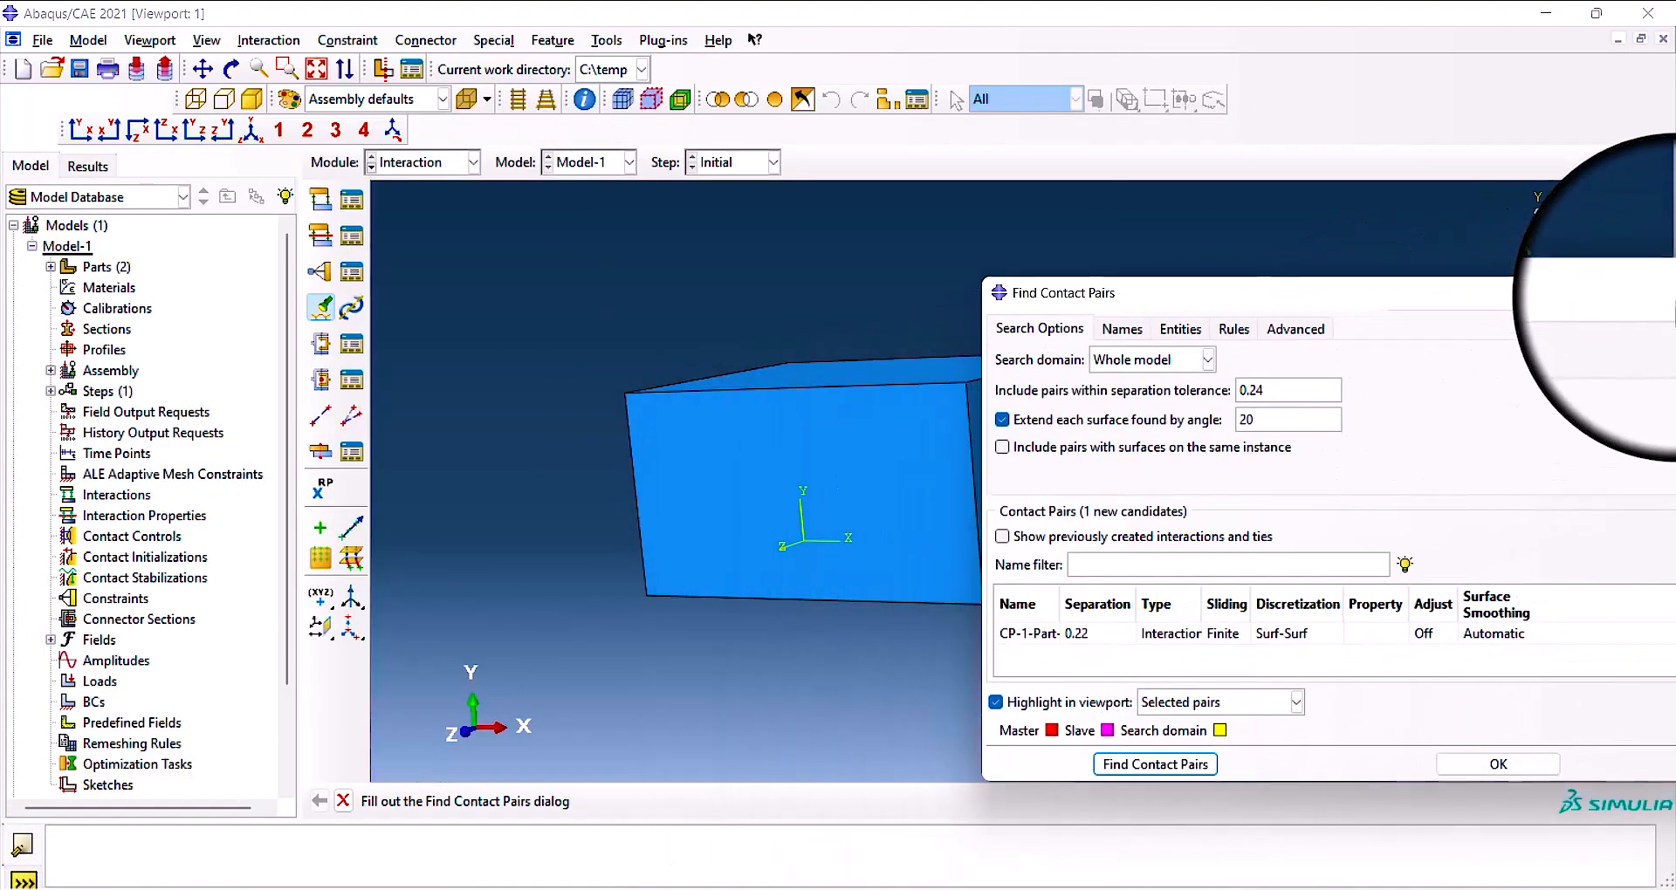
pyautogui.click(1095, 638)
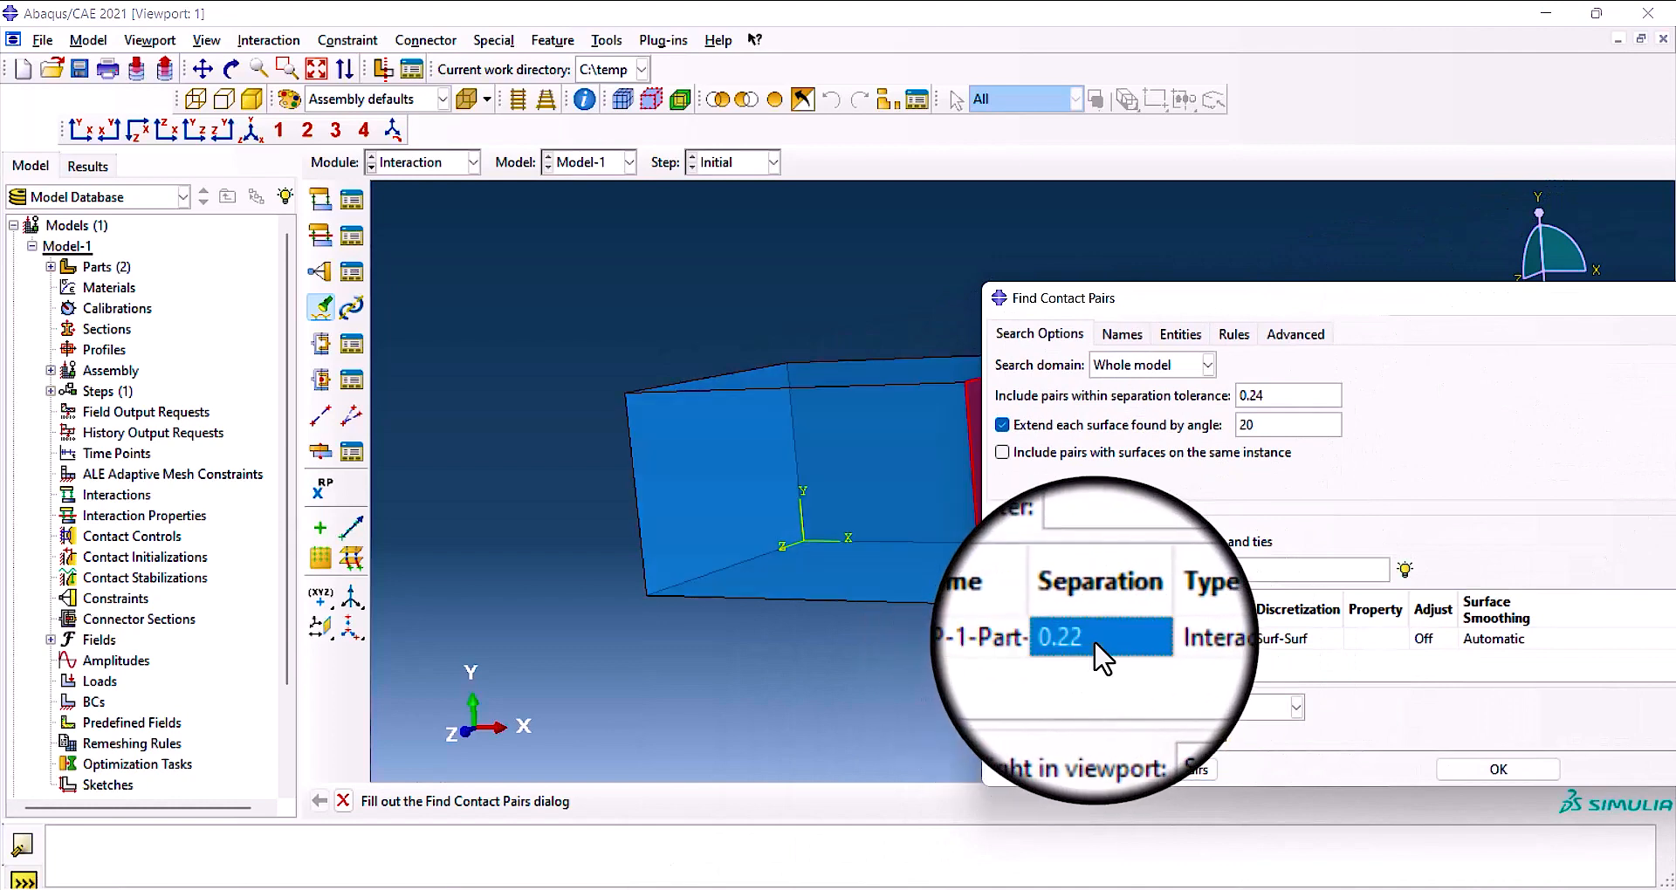
pyautogui.moveTo(1452, 297); pyautogui.dragTo(1672, 393)
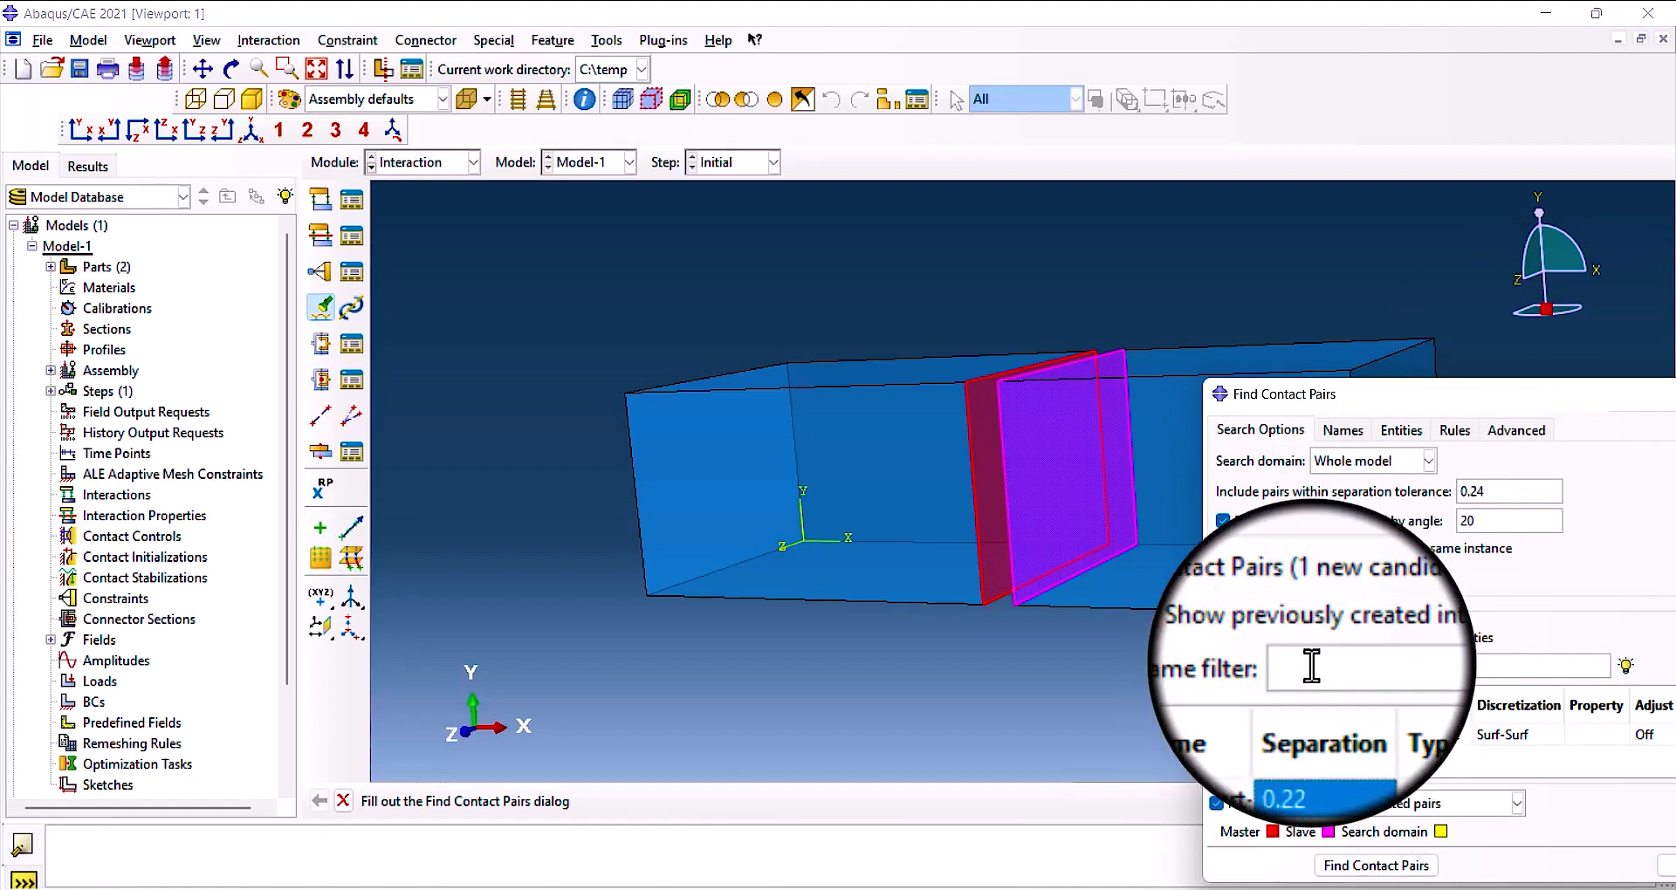
pyautogui.moveTo(1615, 404); pyautogui.dragTo(1301, 275)
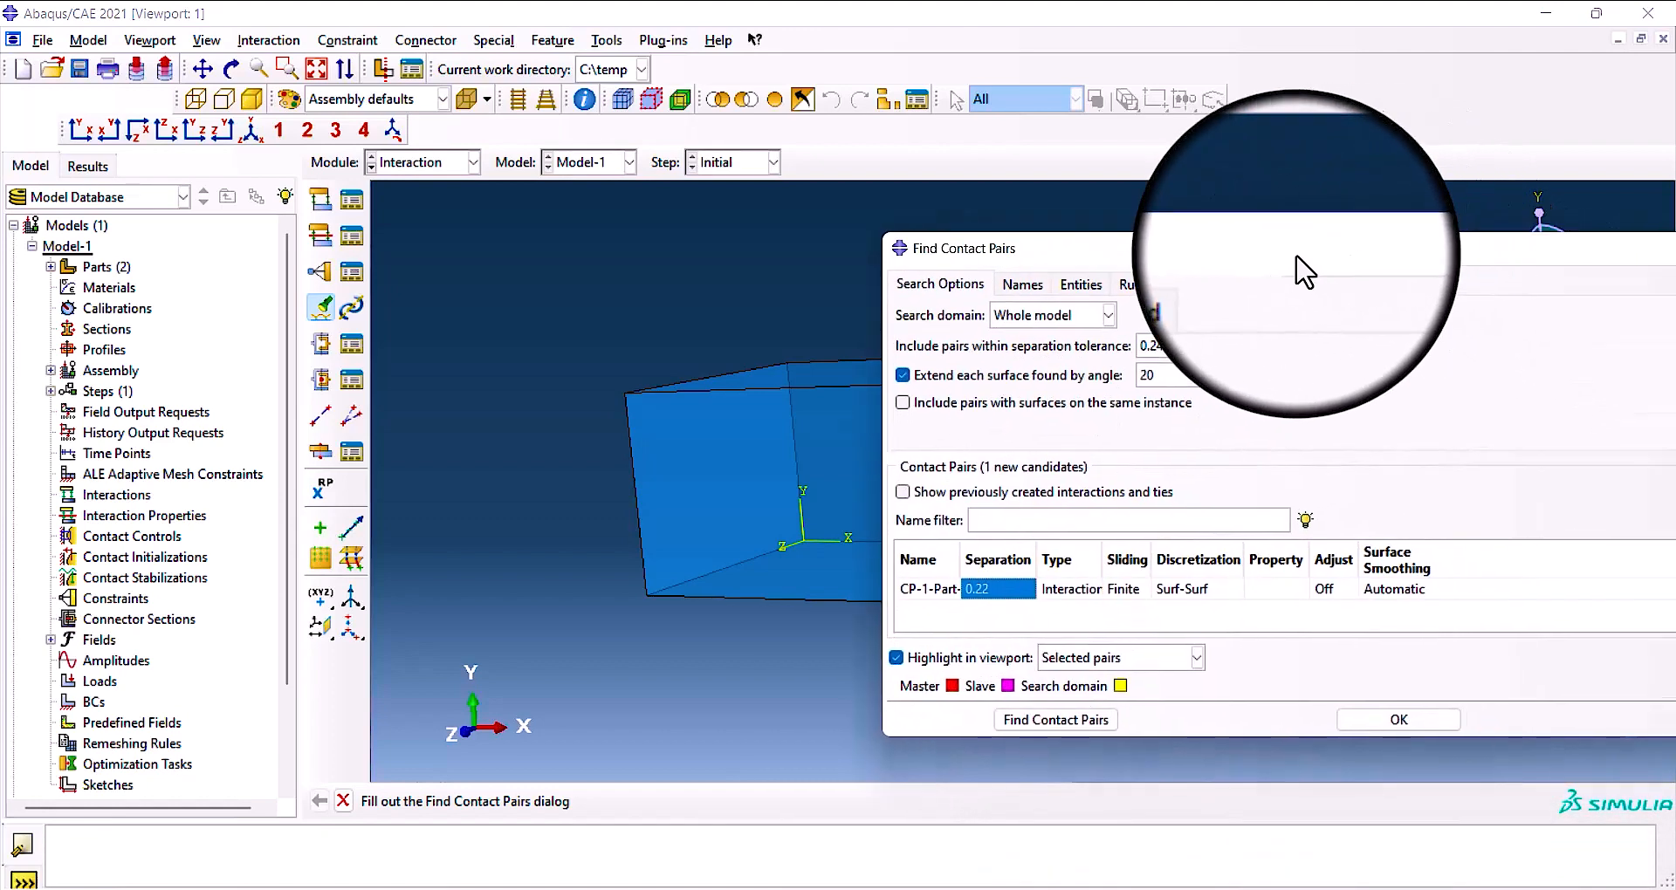
# Examine the candidate contact pair's Type, Sliding, Discretization, Property and Adjust settings.
pyautogui.click(1082, 605)
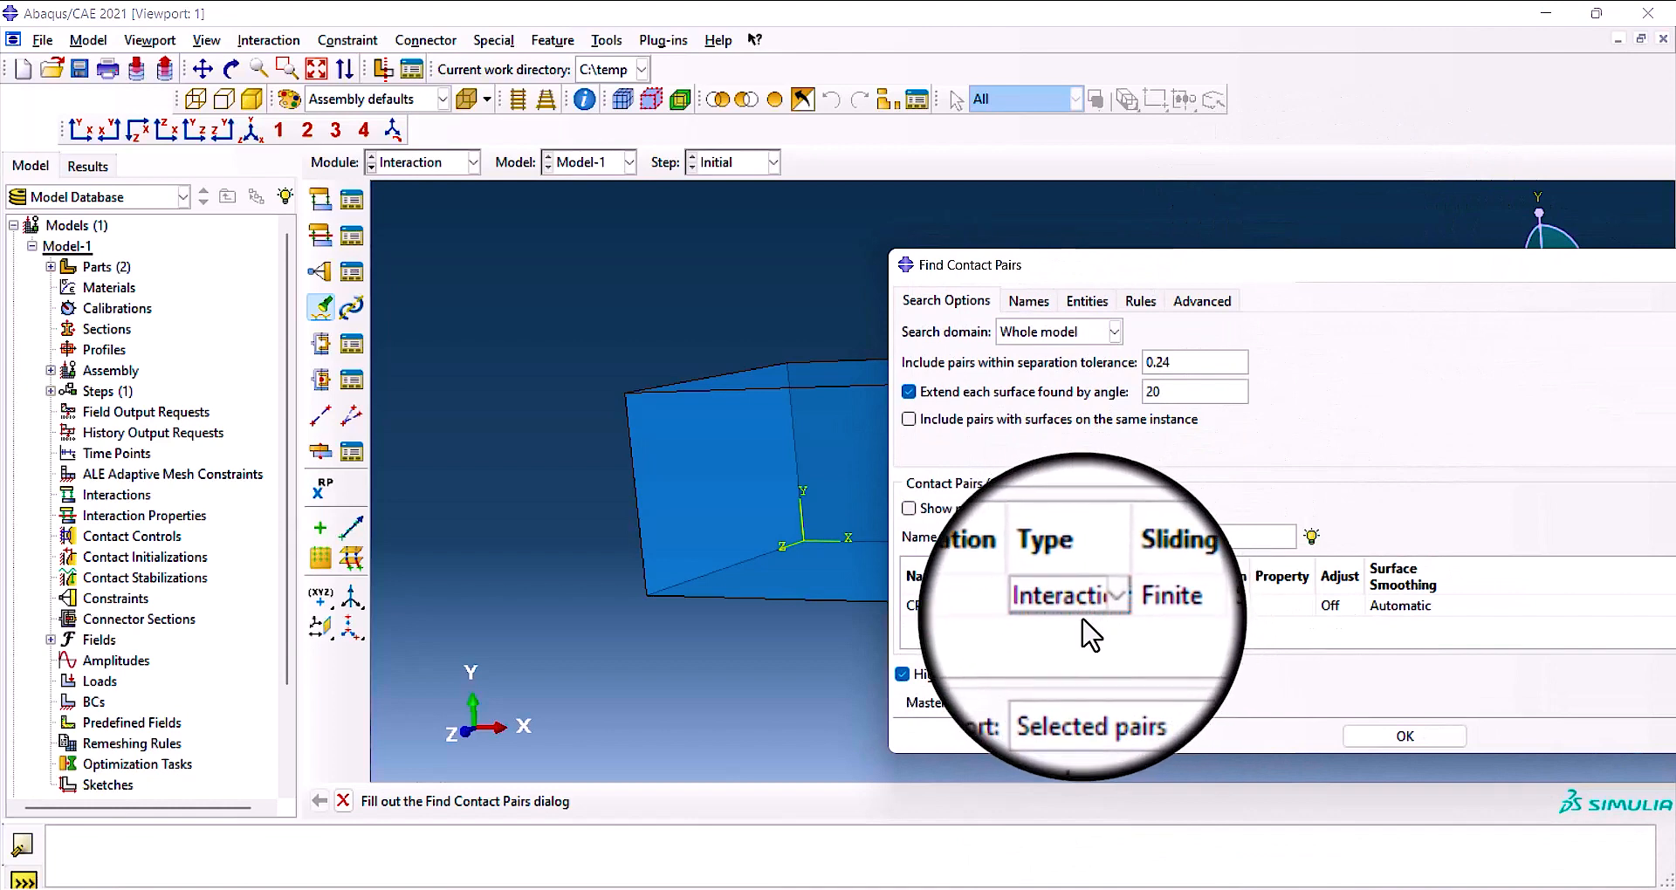
pyautogui.click(1098, 609)
pyautogui.click(1129, 606)
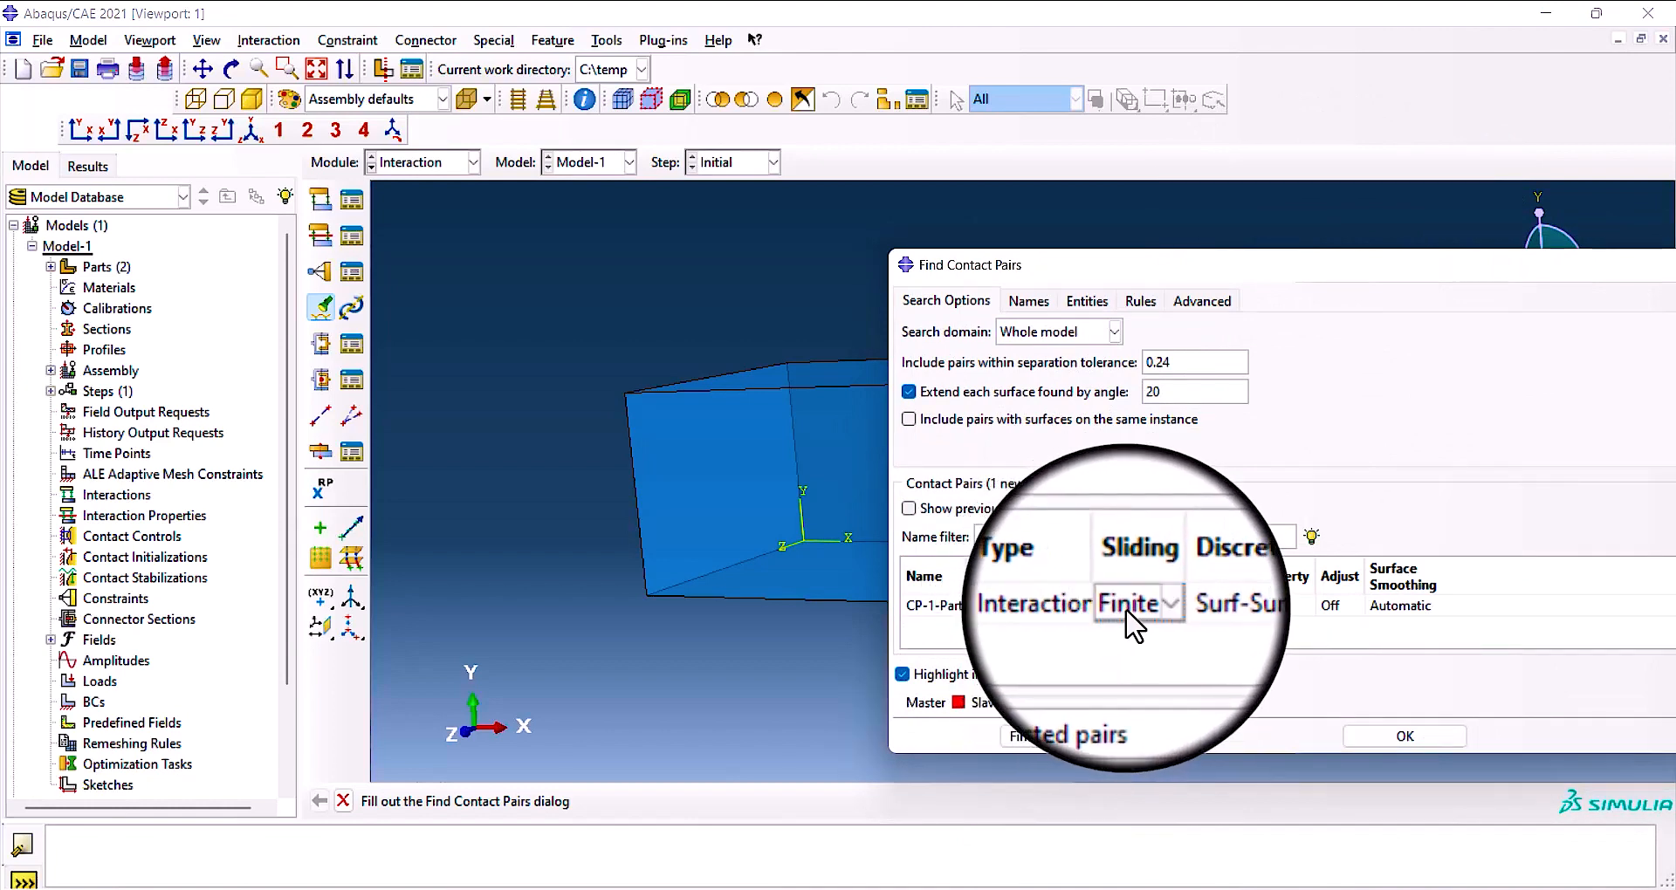
pyautogui.moveTo(1437, 270); pyautogui.dragTo(1582, 325)
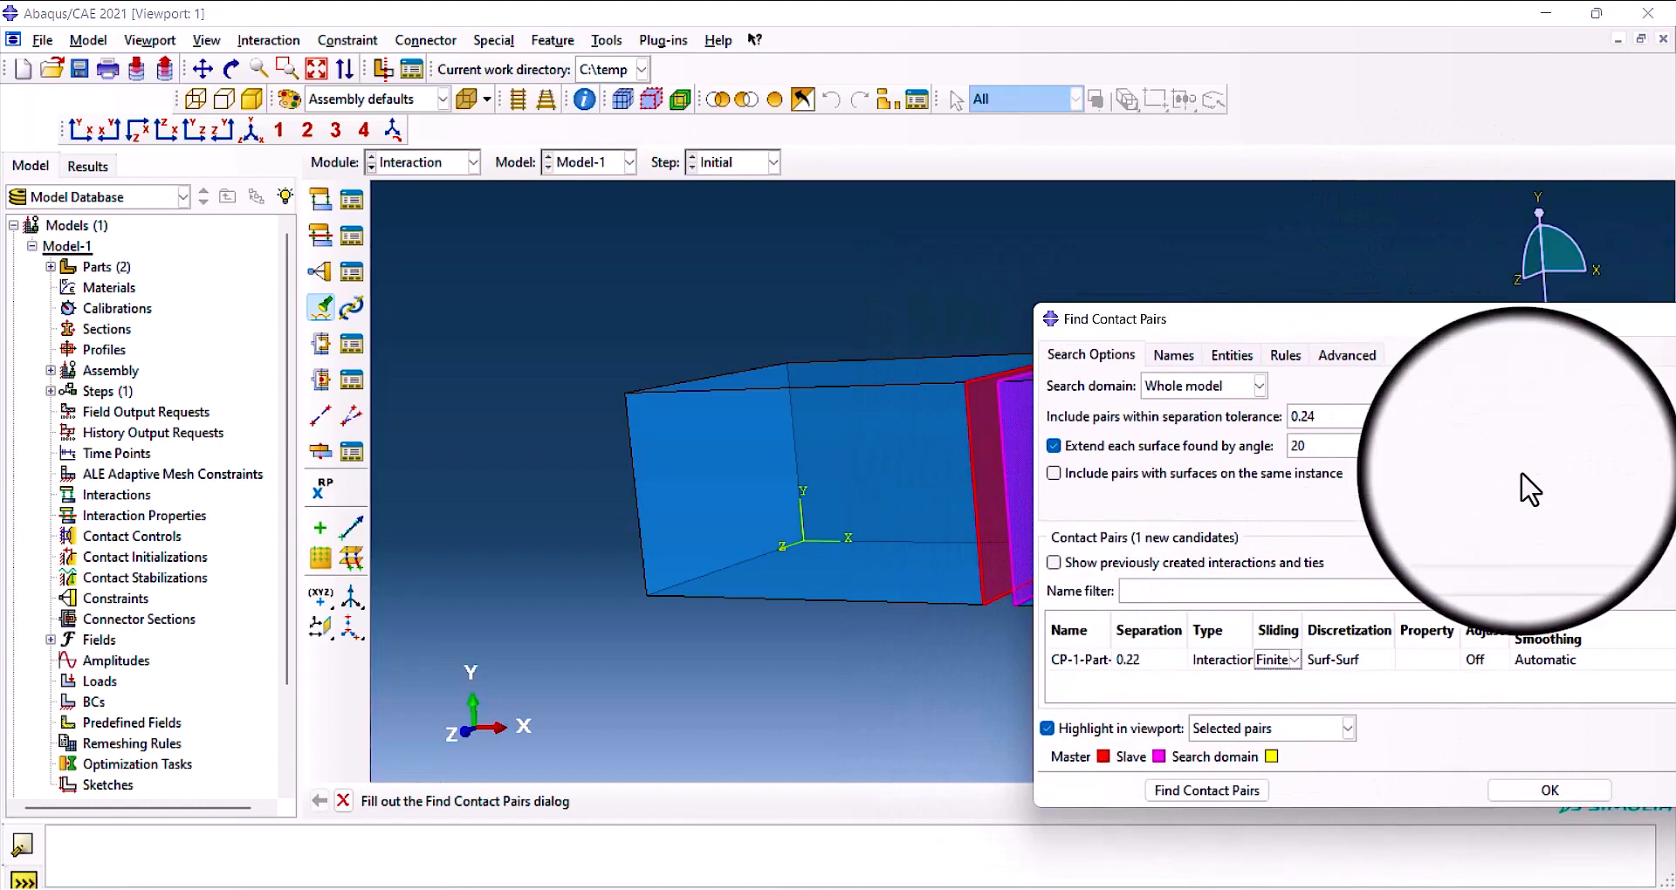
pyautogui.click(1339, 661)
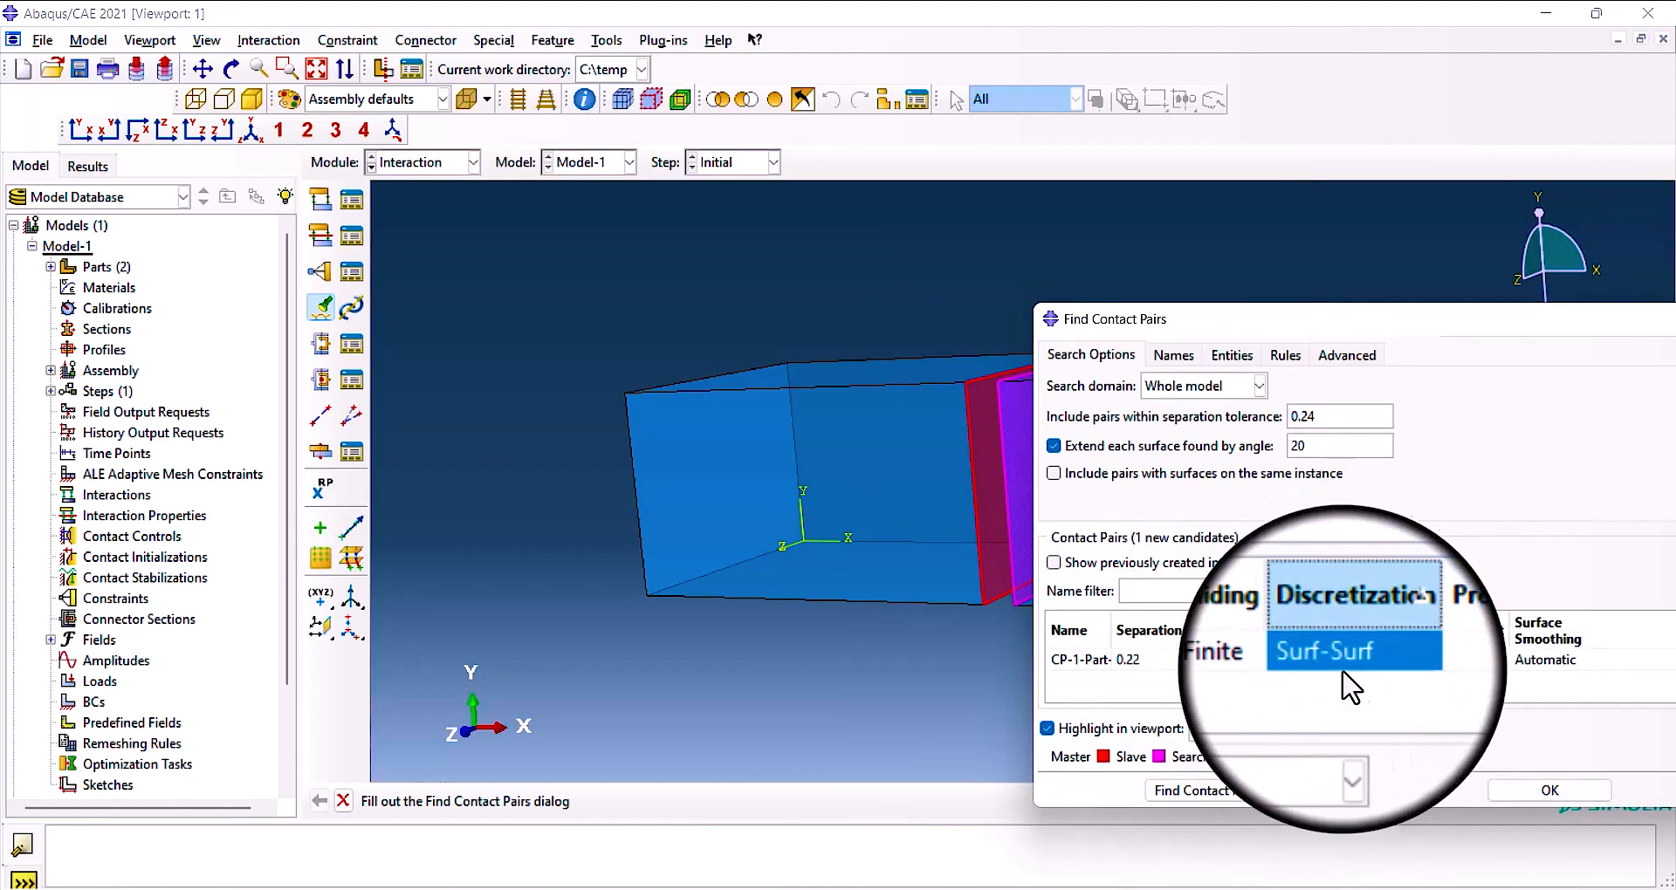
pyautogui.click(1430, 660)
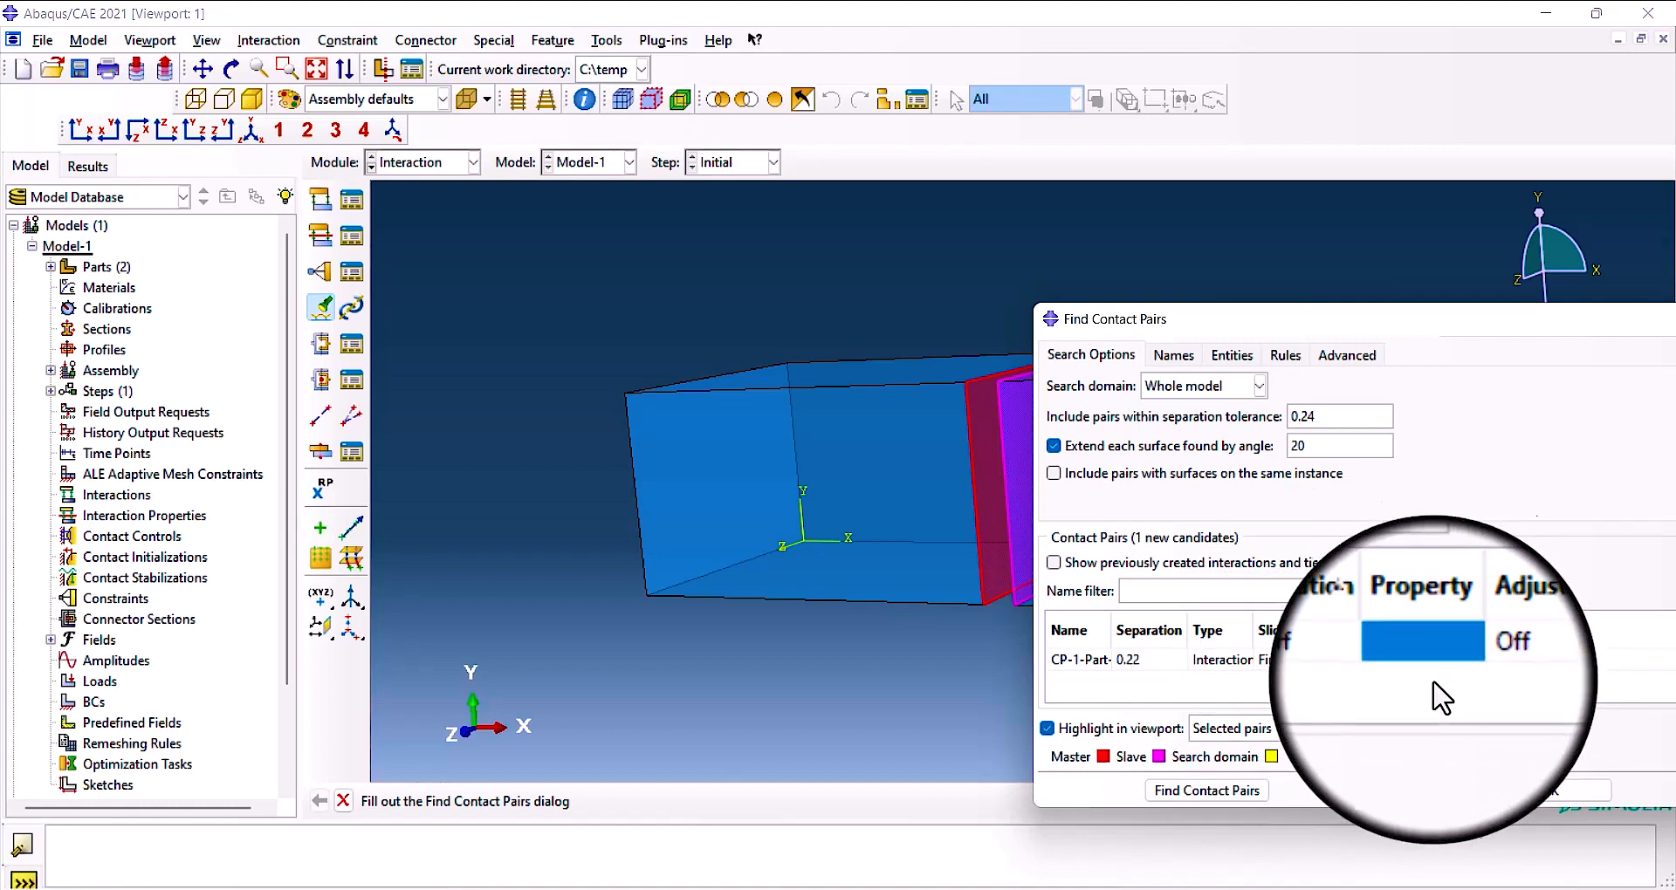
pyautogui.moveTo(1486, 329); pyautogui.dragTo(1442, 307)
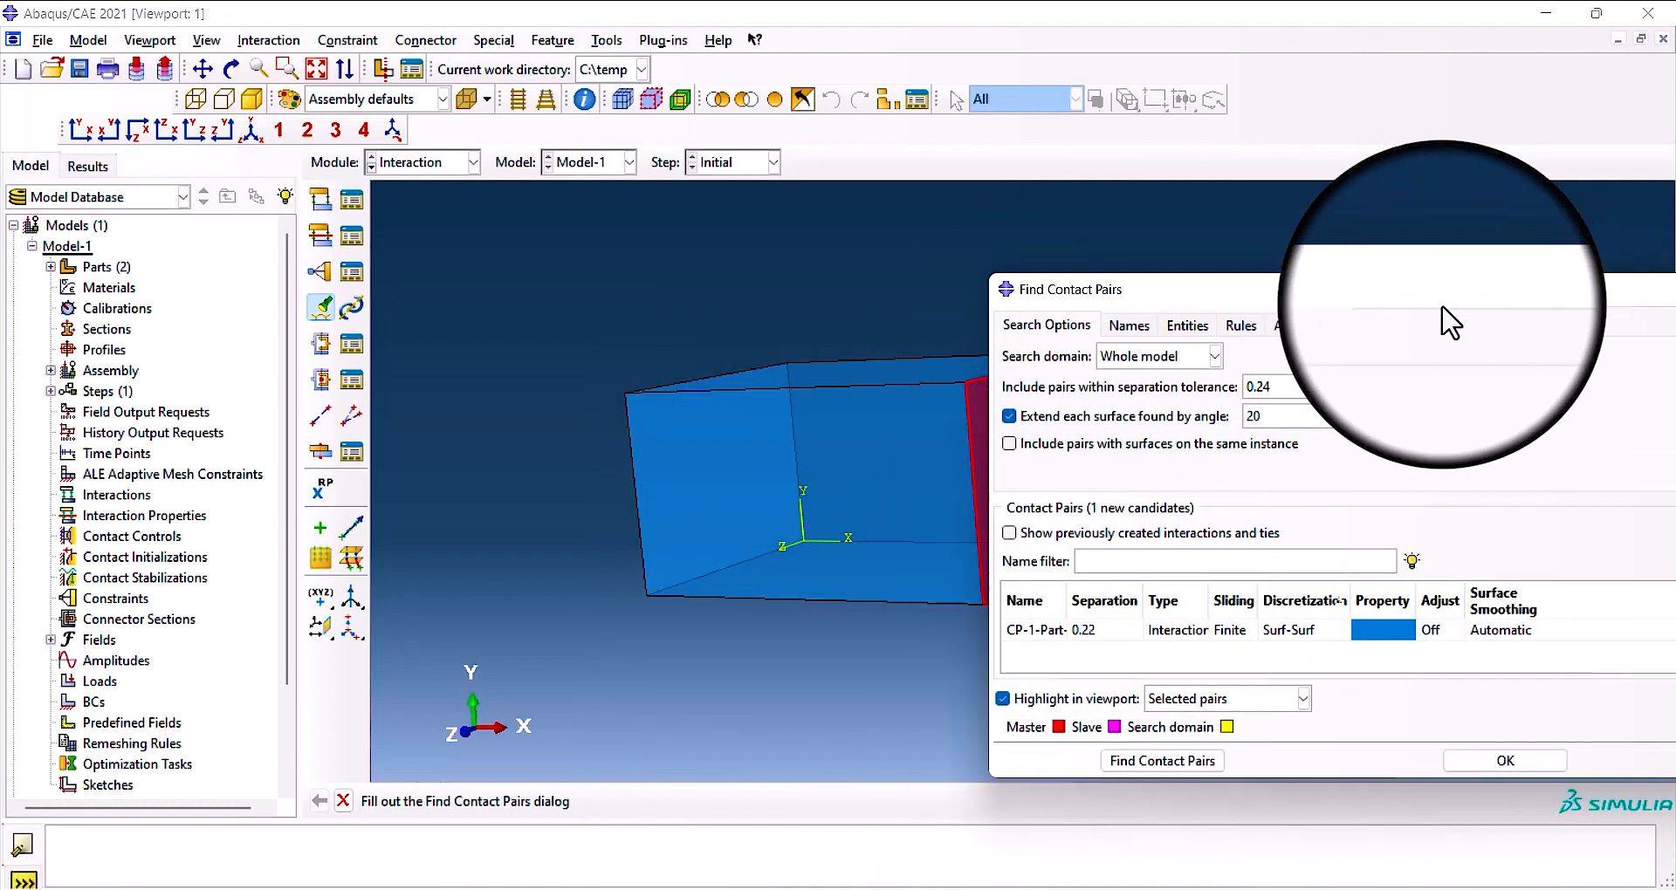
pyautogui.click(1441, 617)
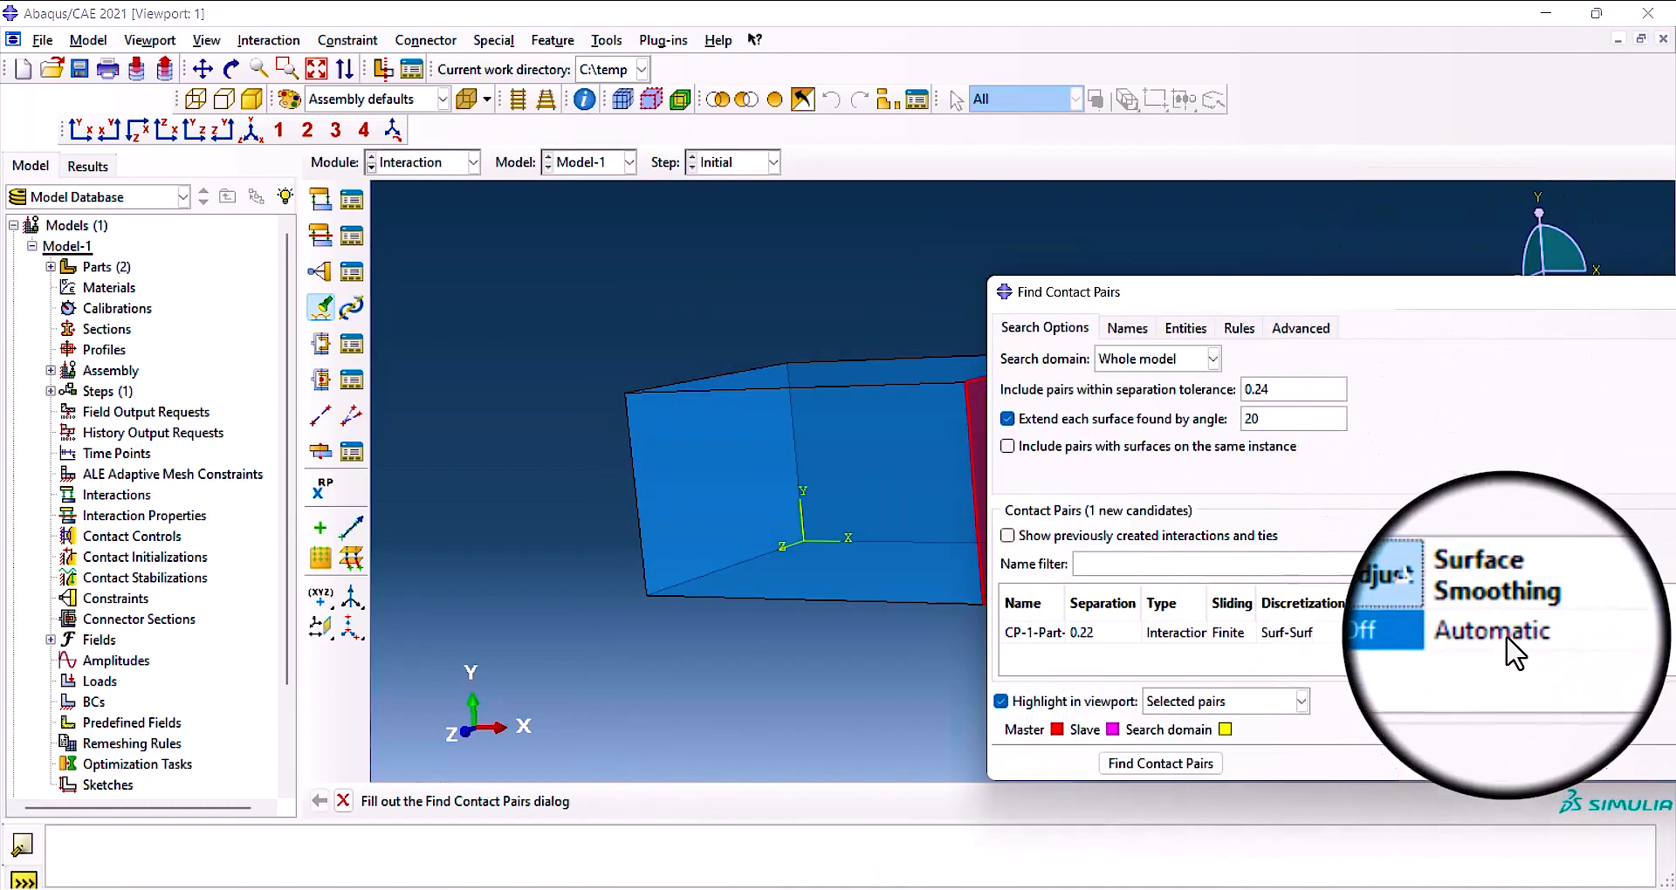
# Move the contact pairs dialog aside to view the pair's surfaces, and bring it back over the model.
pyautogui.moveTo(1527, 301); pyautogui.dragTo(636, 306)
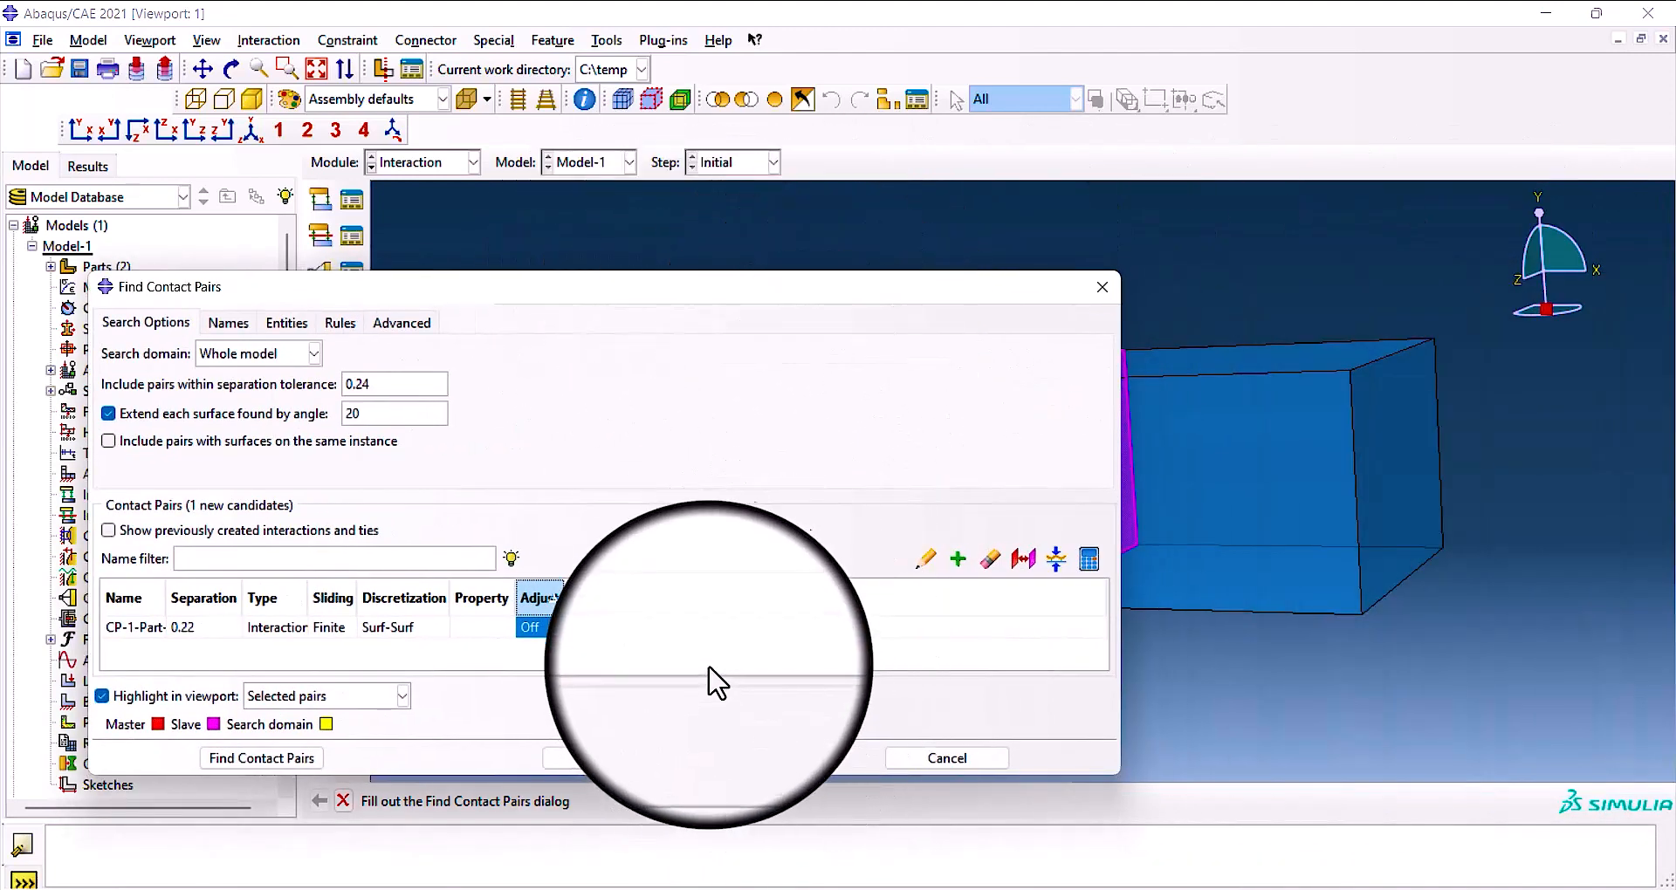
pyautogui.moveTo(856, 285); pyautogui.dragTo(563, 253)
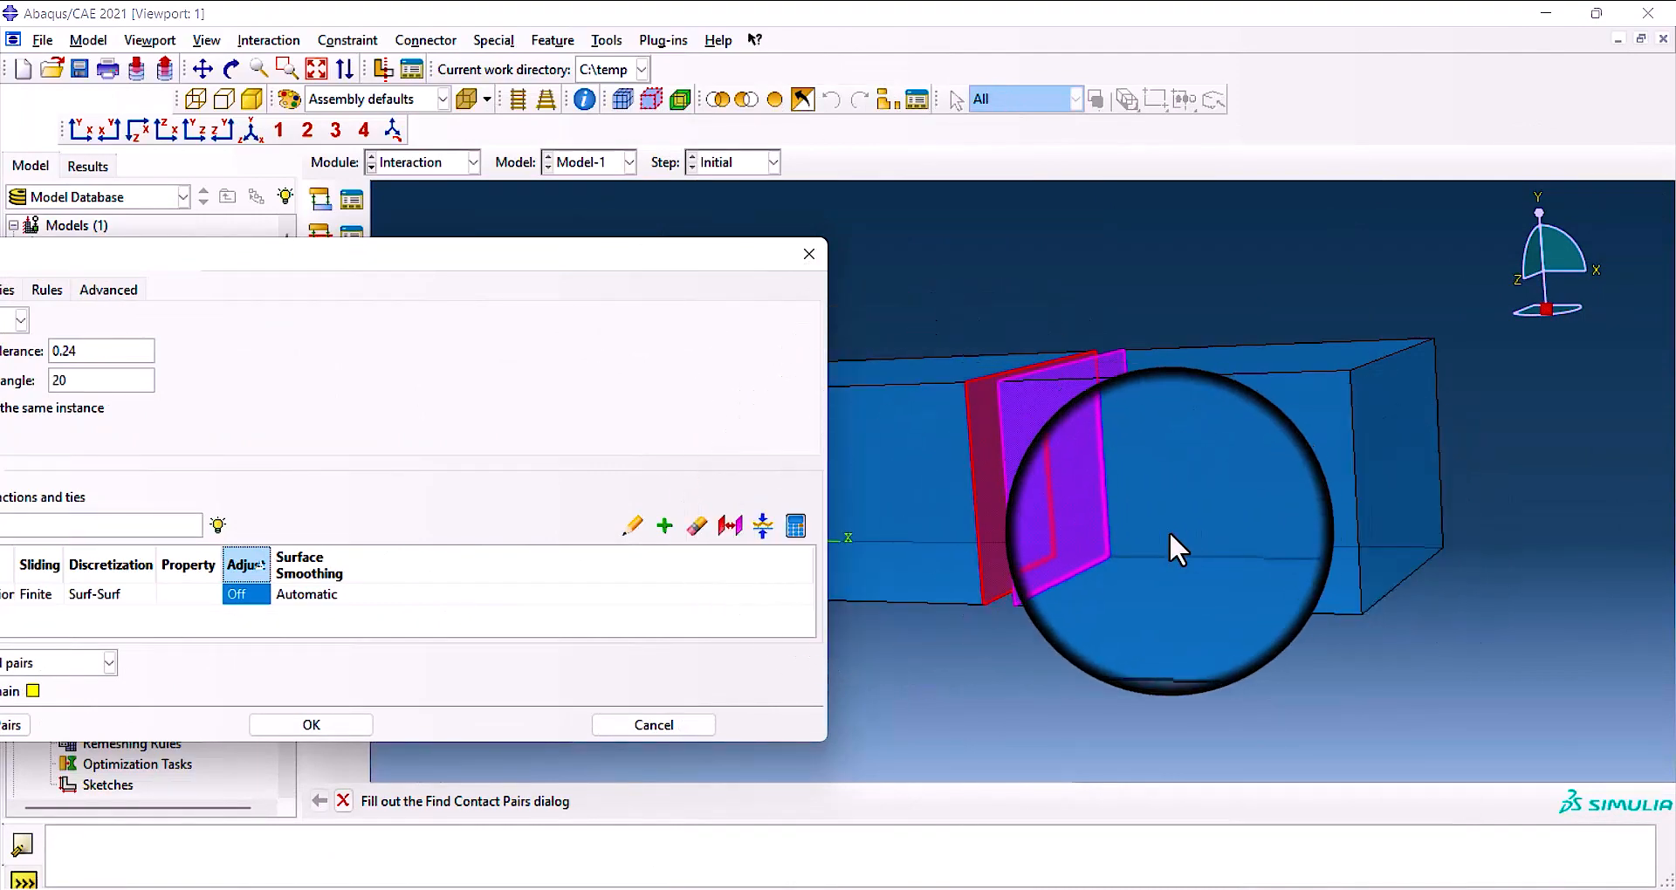
pyautogui.moveTo(585, 259); pyautogui.dragTo(1011, 234)
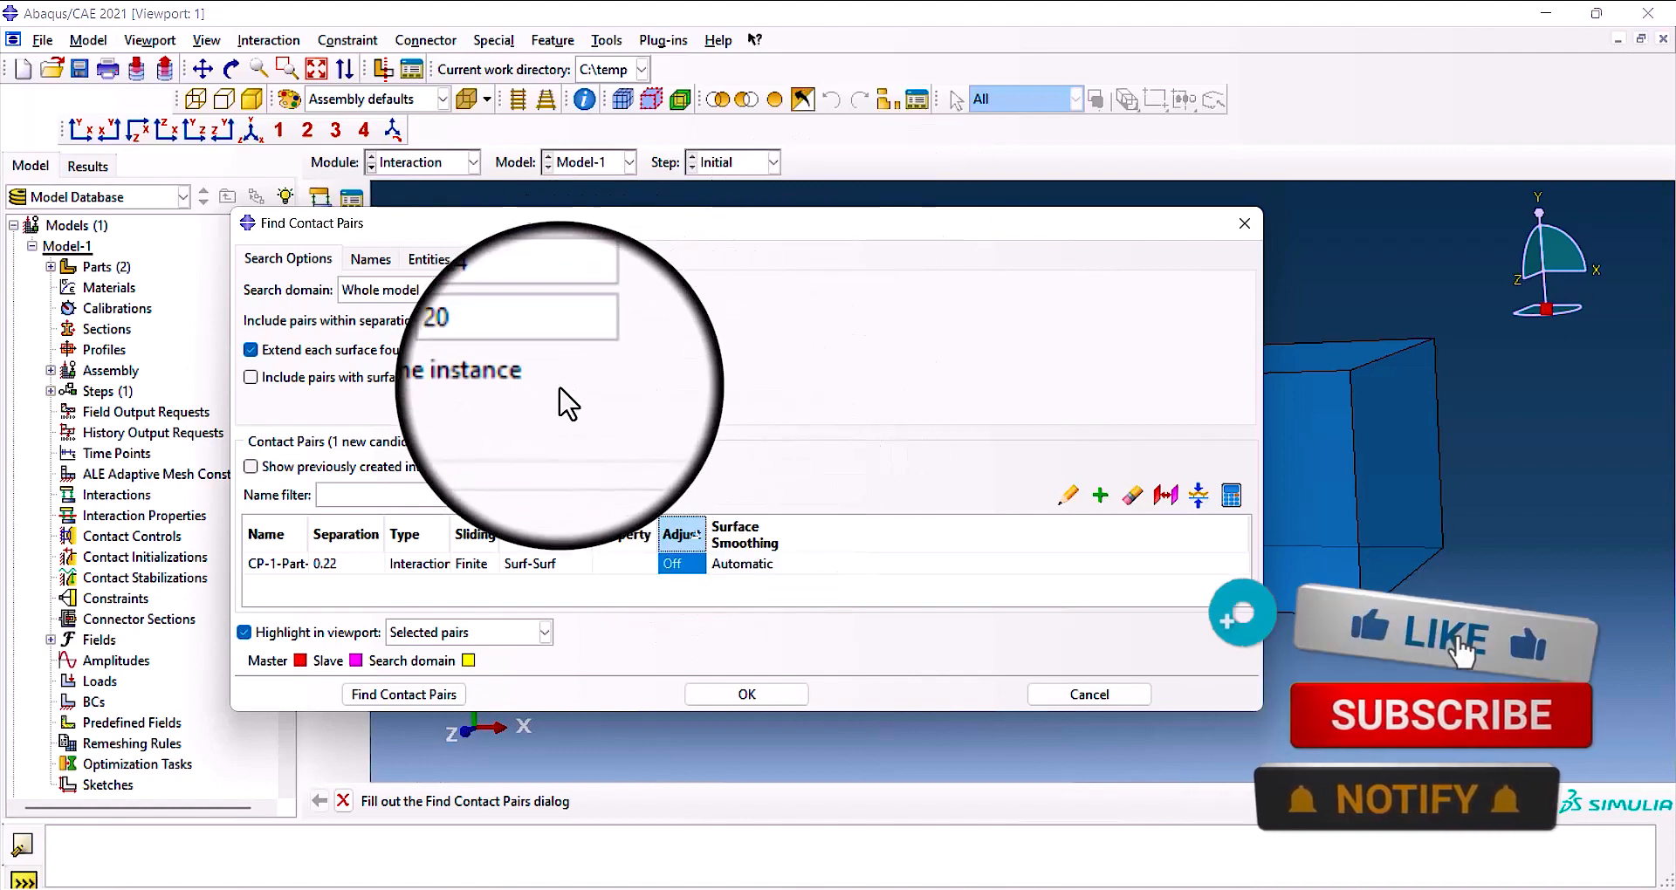
# Review the search domain choices, keeping Whole model, and enlarge the contact pairs dialog to examine the candidates table's editing tools.
pyautogui.click(441, 290)
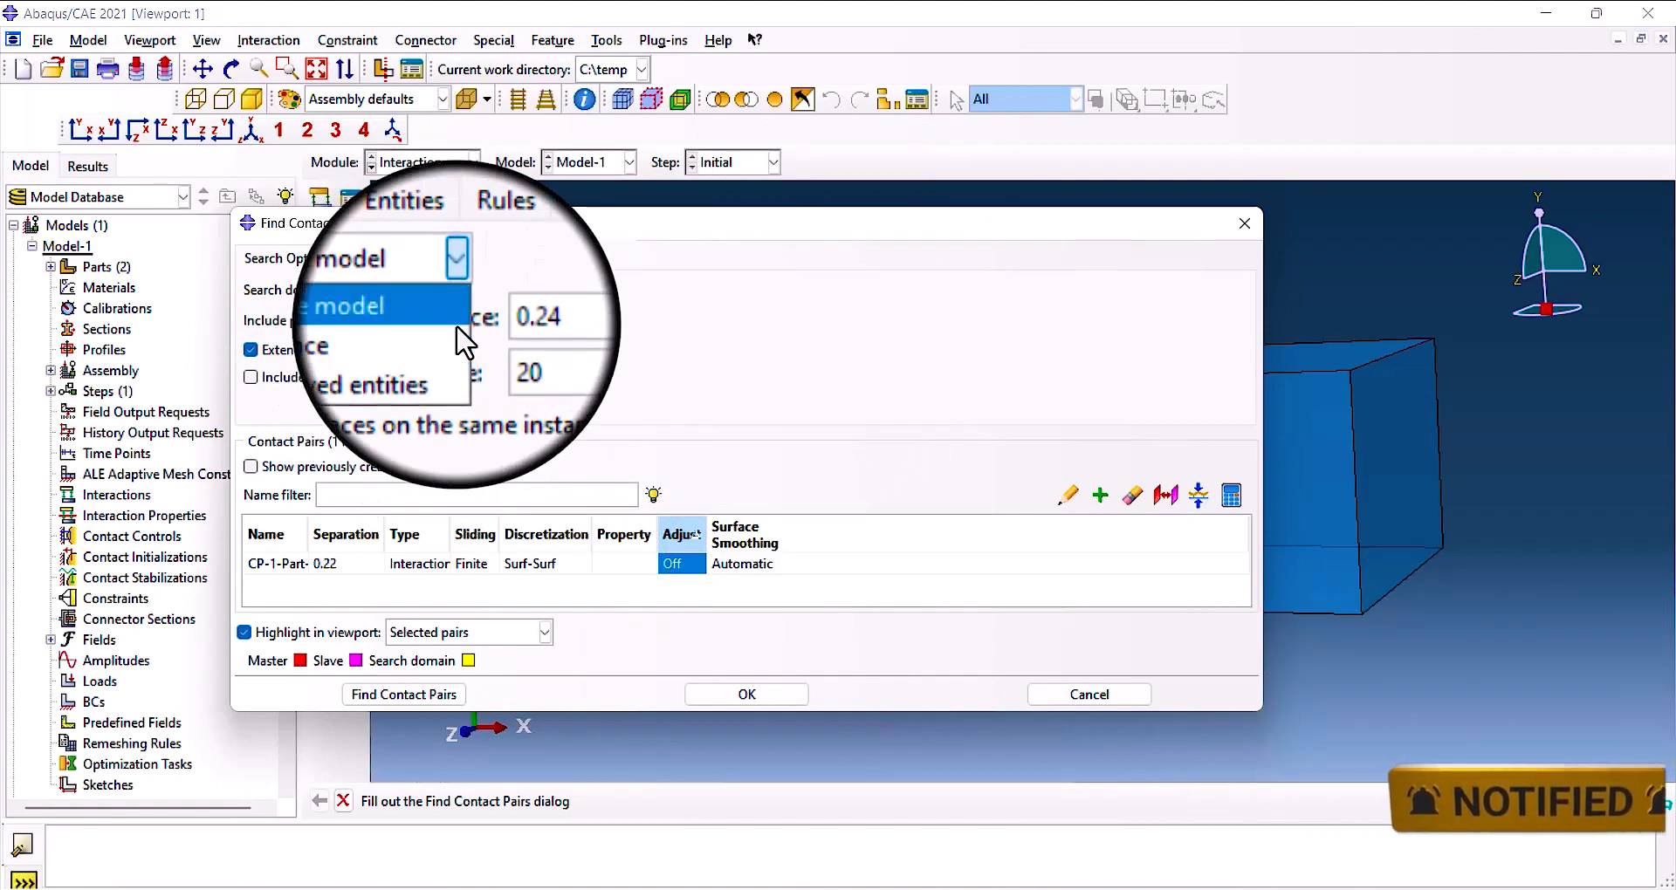
pyautogui.click(452, 309)
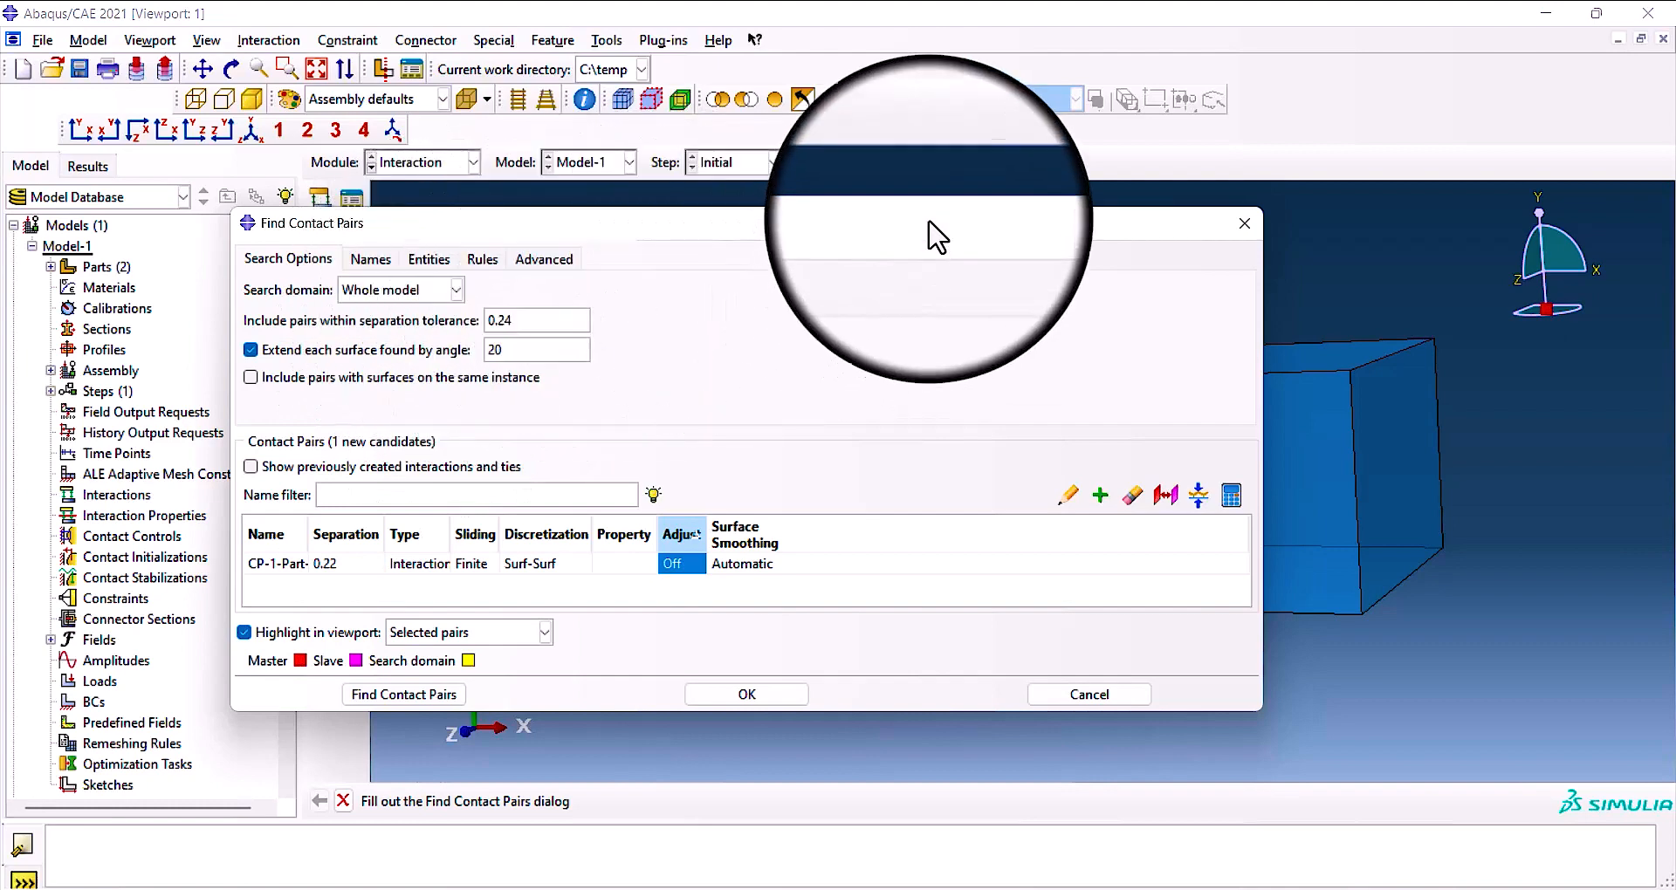
pyautogui.moveTo(928, 222); pyautogui.dragTo(1180, 197)
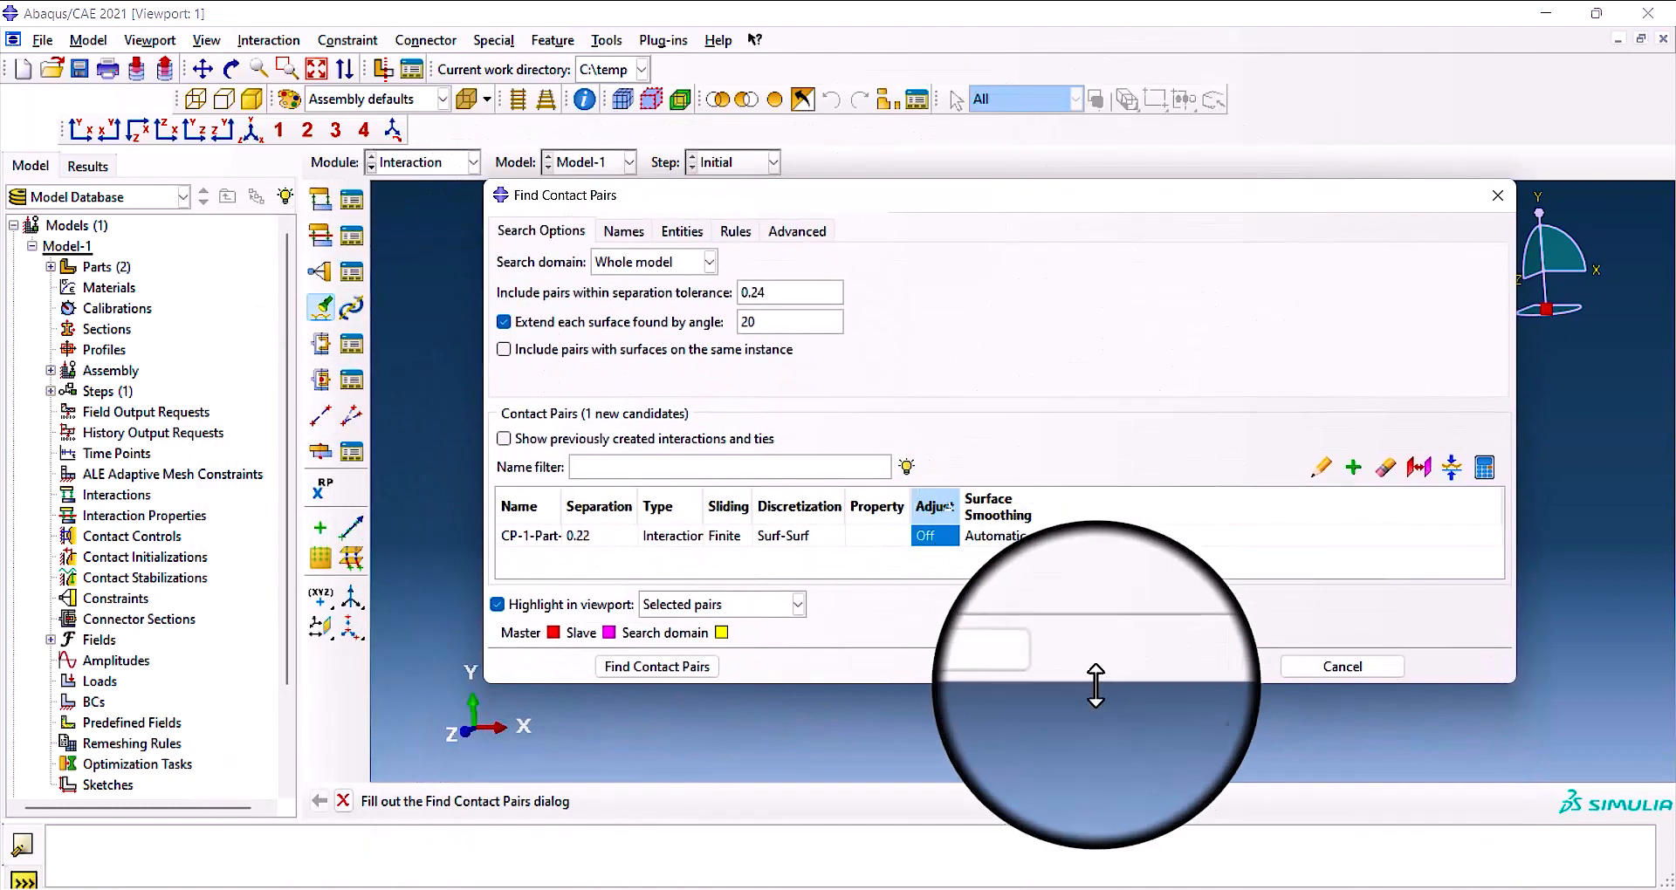
pyautogui.moveTo(1111, 681); pyautogui.dragTo(1108, 799)
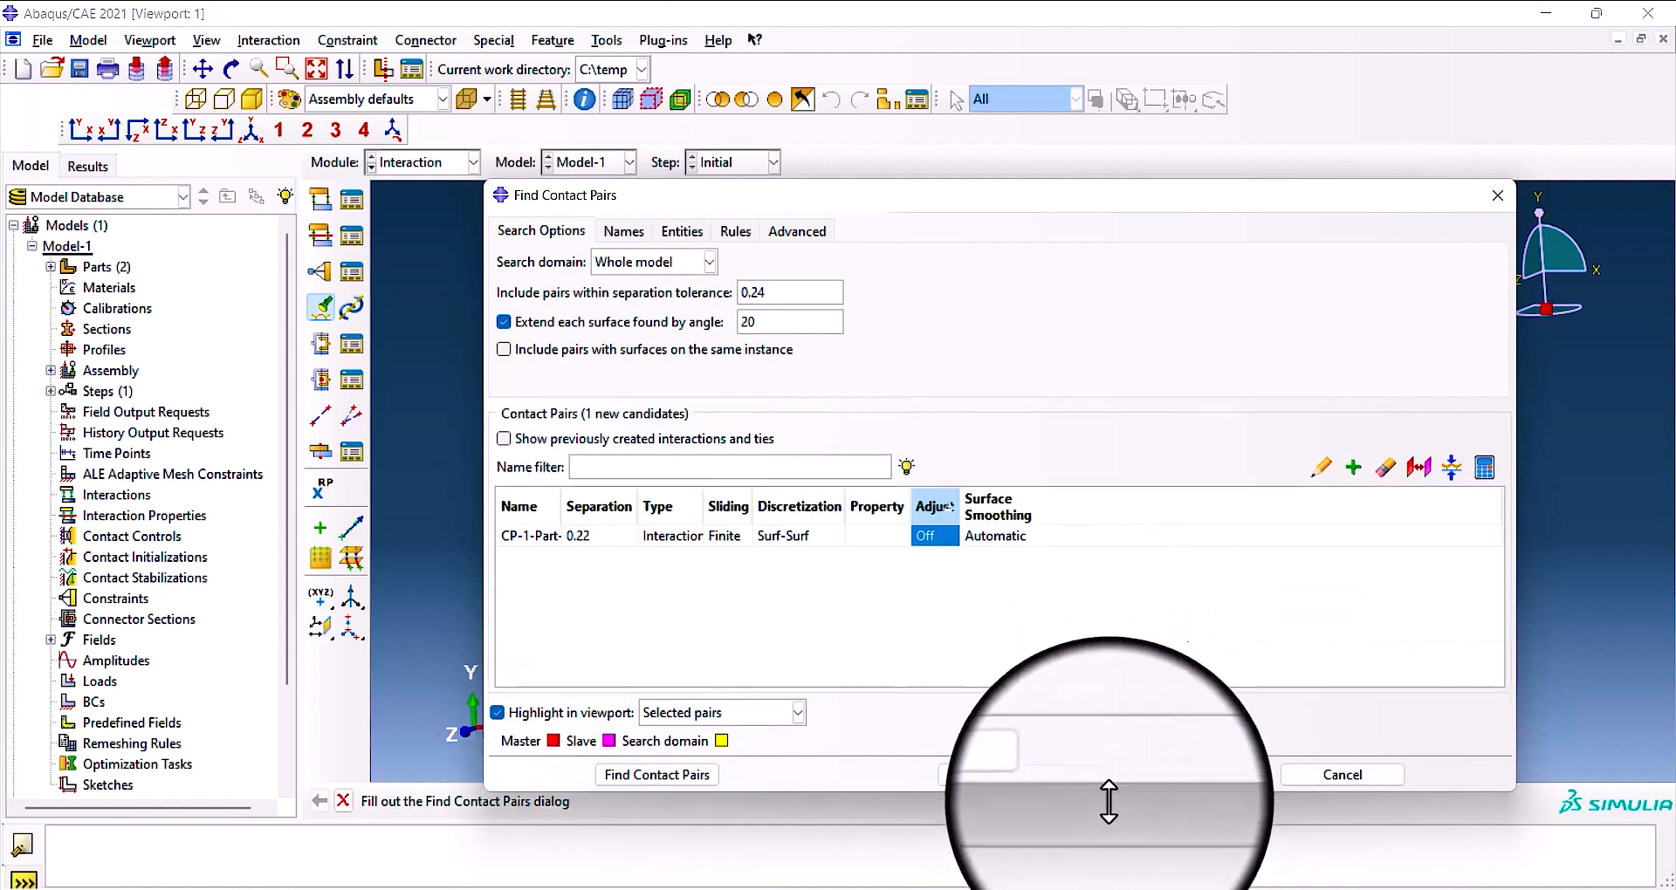
pyautogui.moveTo(1190, 225); pyautogui.dragTo(1071, 207)
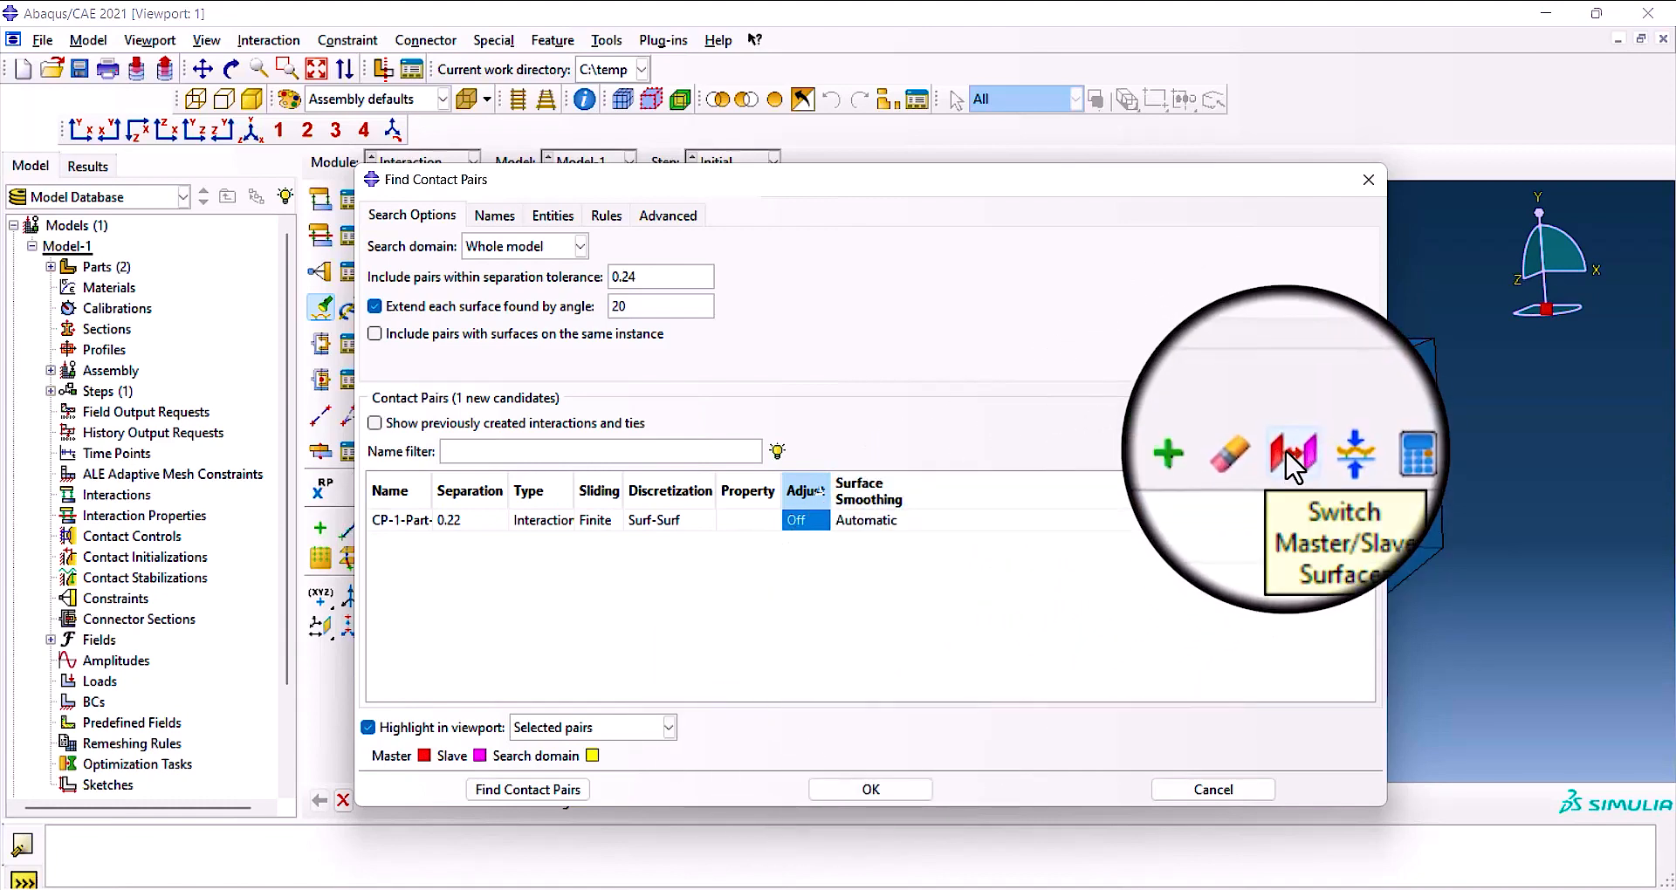
pyautogui.moveTo(996, 185); pyautogui.dragTo(873, 174)
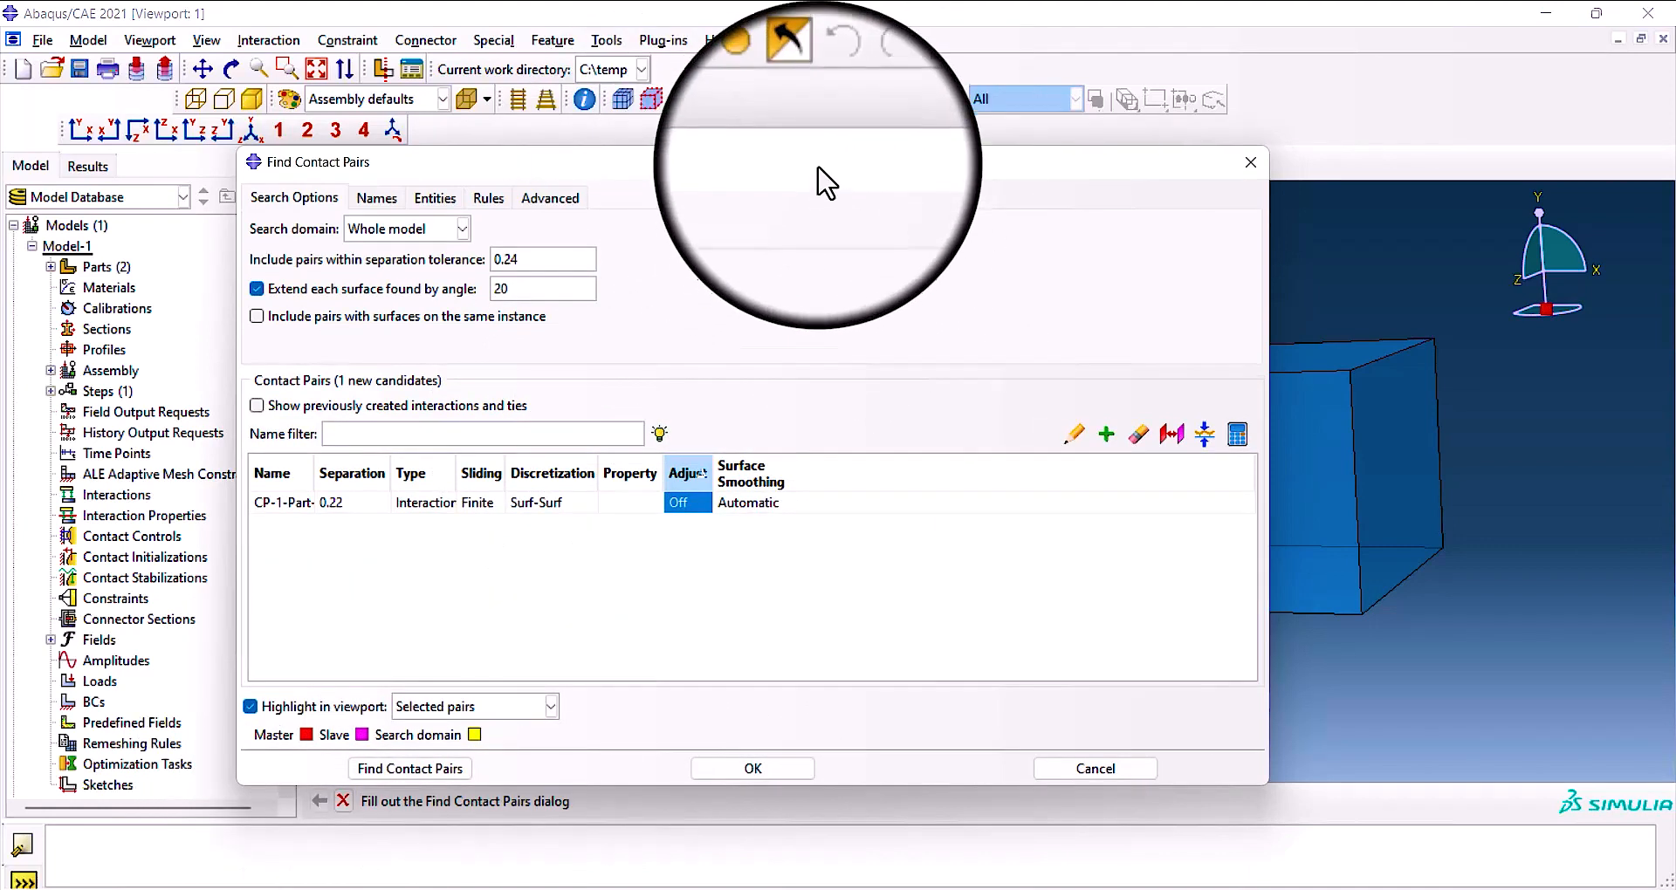
# Move the contact pairs dialog aside, narrow it, and inspect the gap between the highlighted master and slave surfaces edge-on.
pyautogui.moveTo(820, 164); pyautogui.dragTo(452, 117)
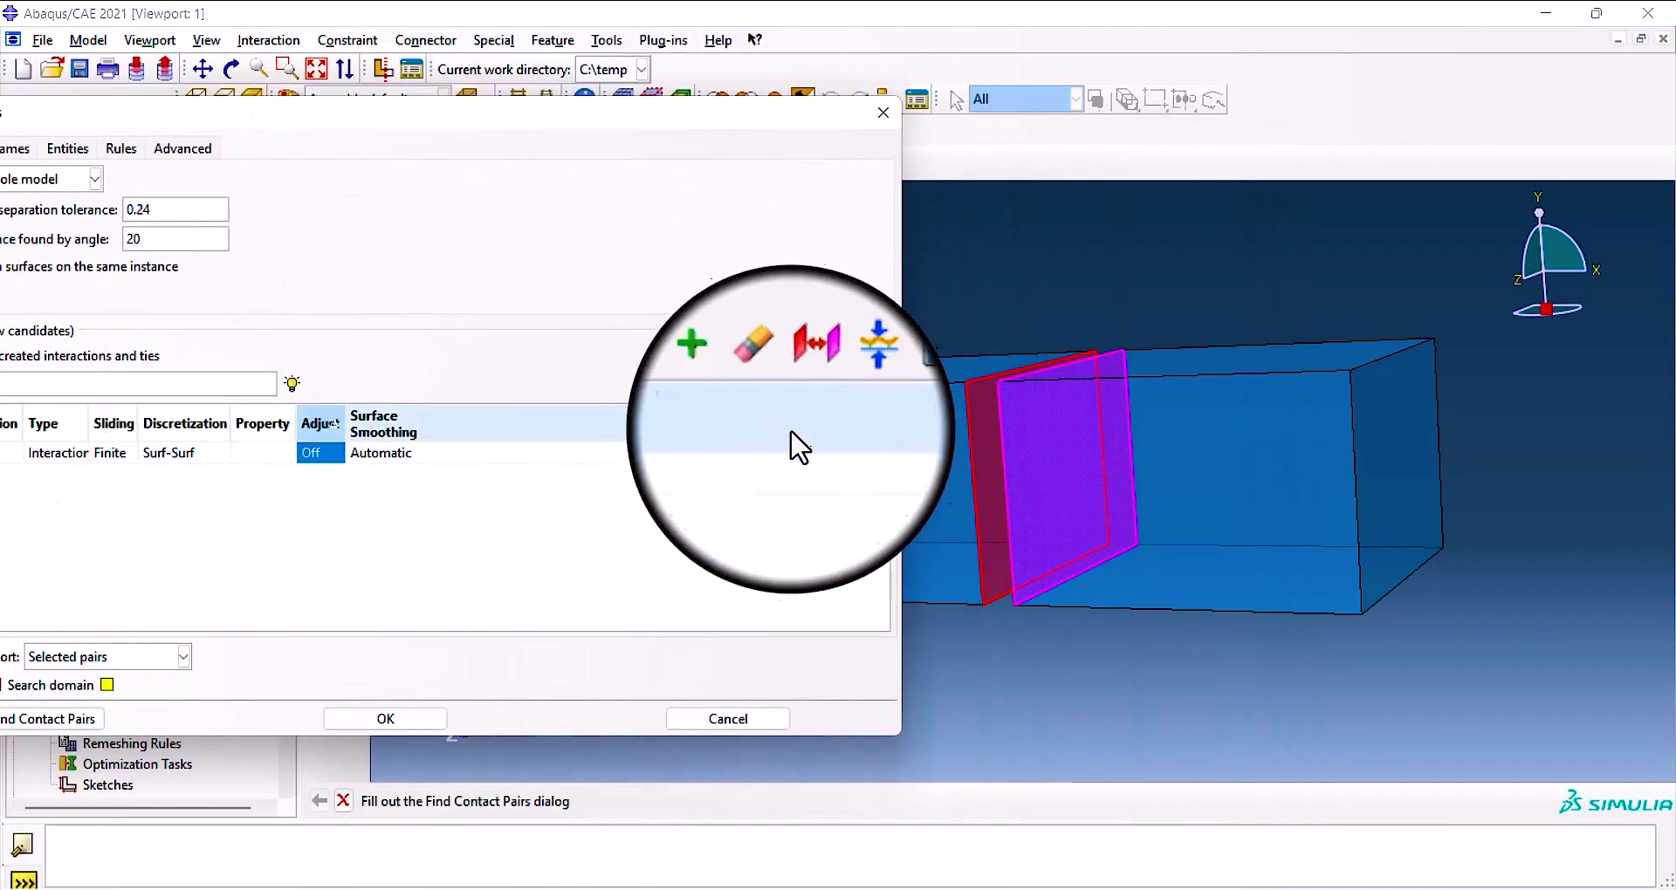
pyautogui.moveTo(897, 507); pyautogui.dragTo(404, 499)
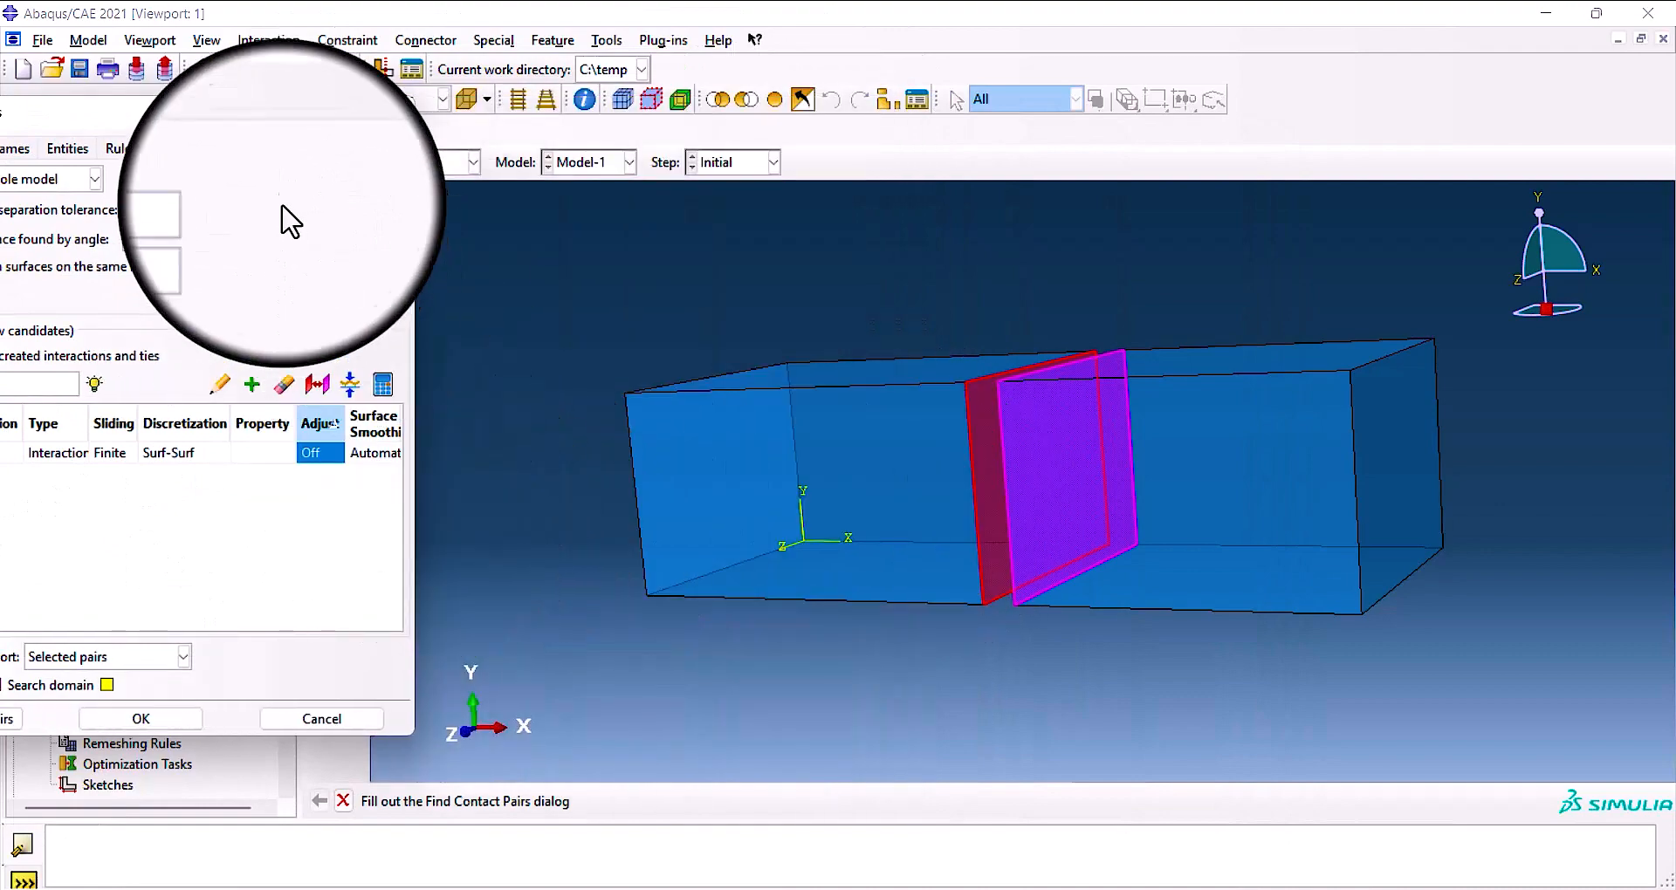
pyautogui.moveTo(213, 133); pyautogui.dragTo(655, 133)
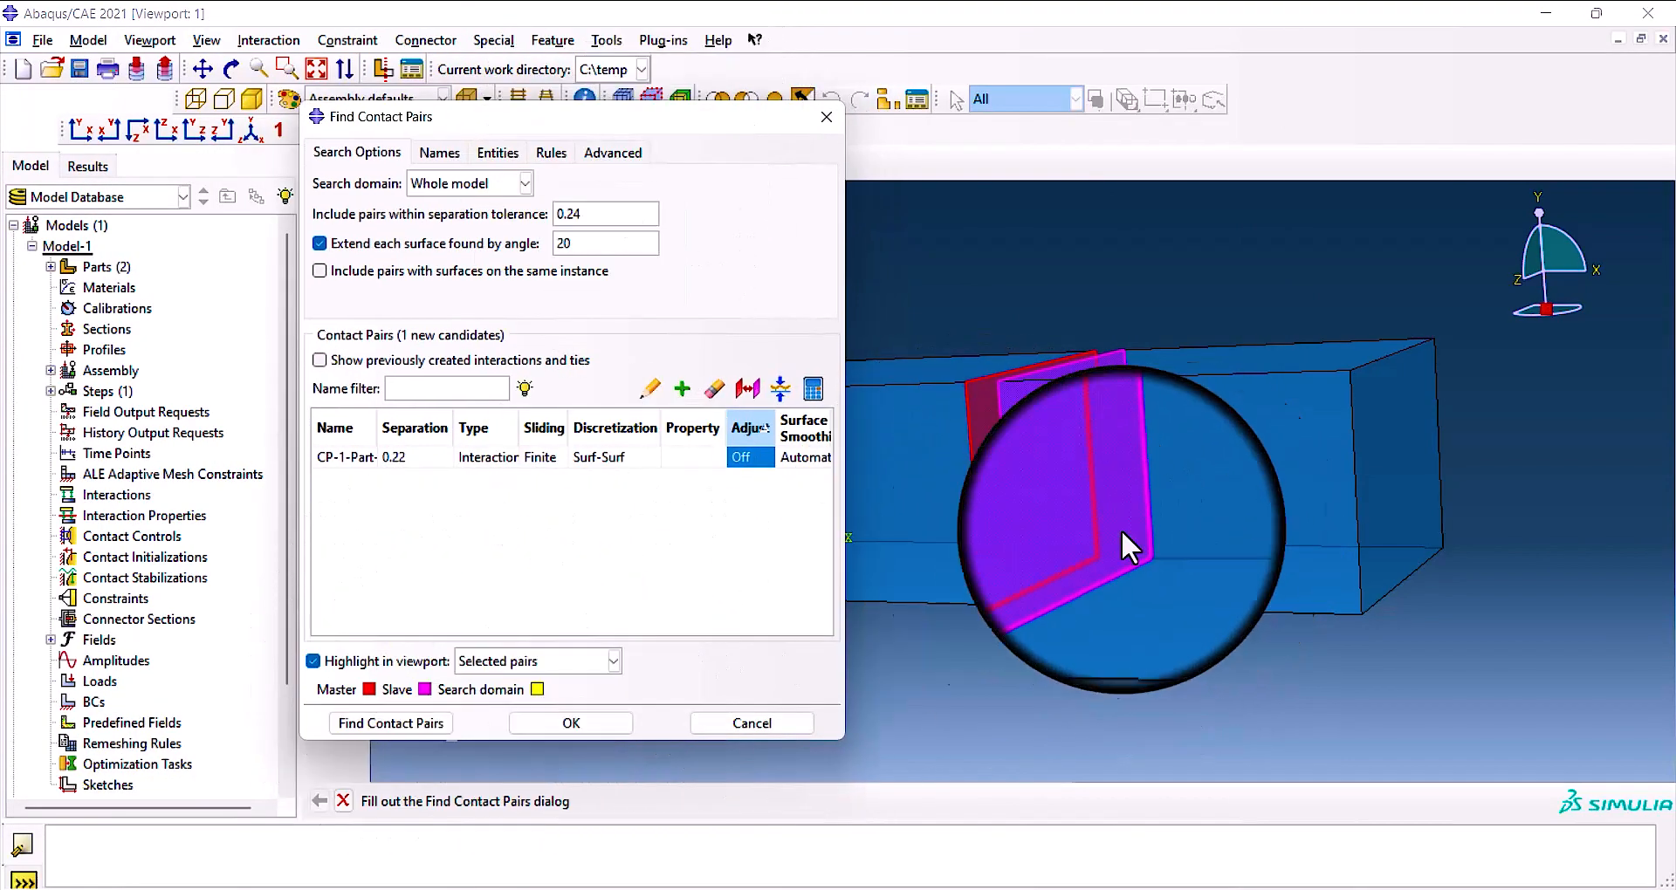
pyautogui.keyDown('ctrl'); pyautogui.keyDown('alt'); pyautogui.moveTo(1193, 626); pyautogui.dragTo(1000, 632); pyautogui.keyUp('alt'); pyautogui.keyUp('ctrl')
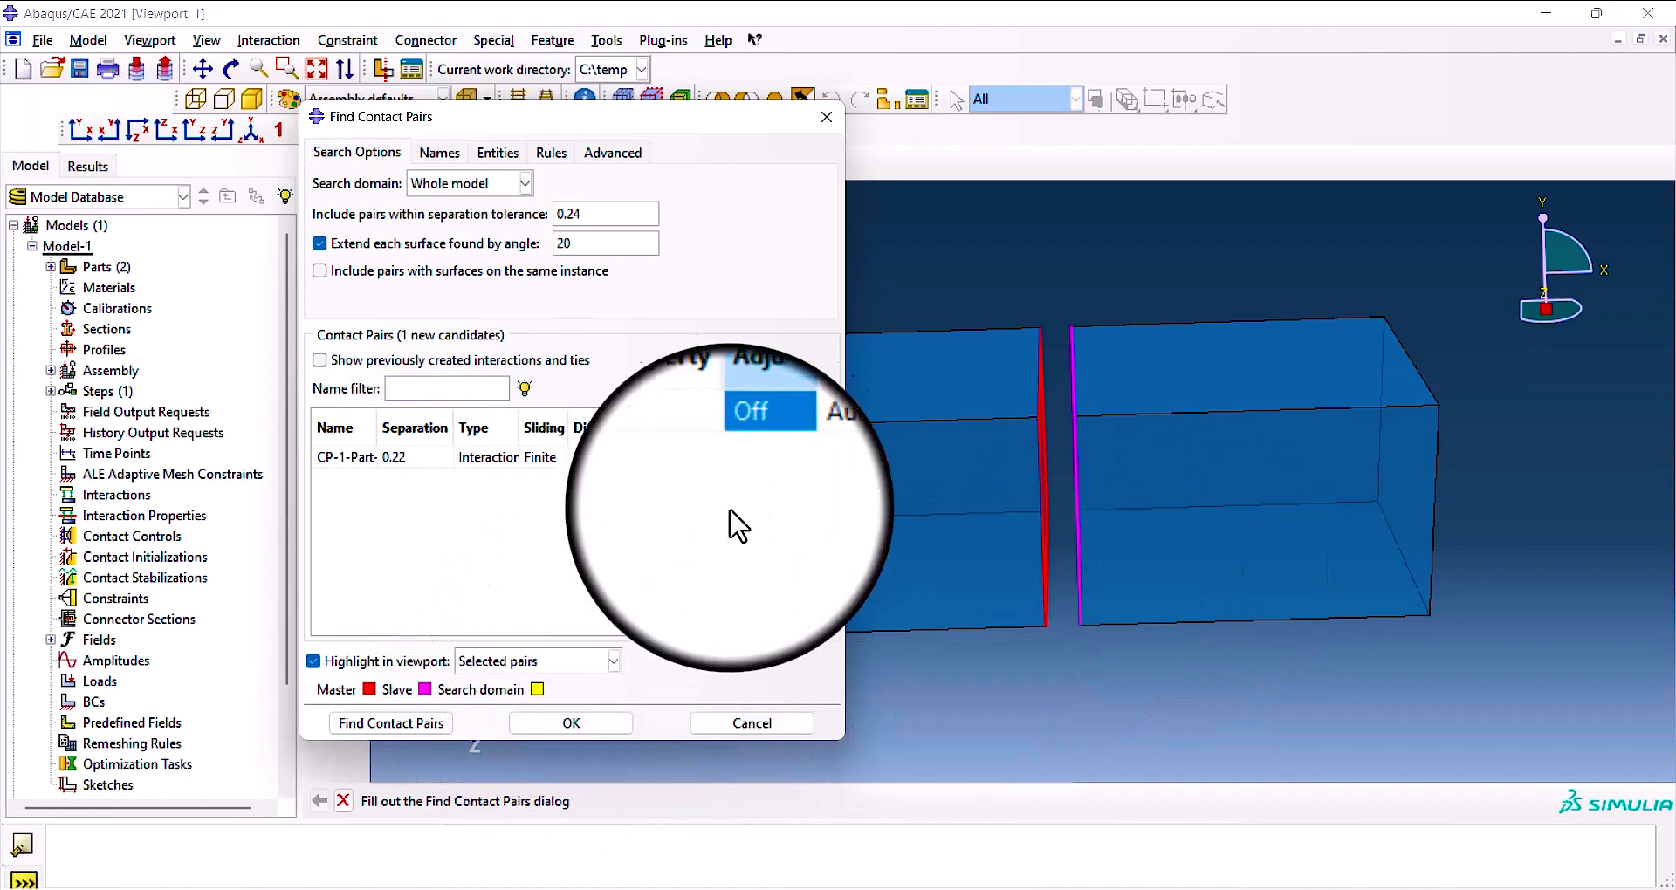
# Close the contact pairs search and discard the changes made in it.
pyautogui.moveTo(672, 138); pyautogui.dragTo(685, 191)
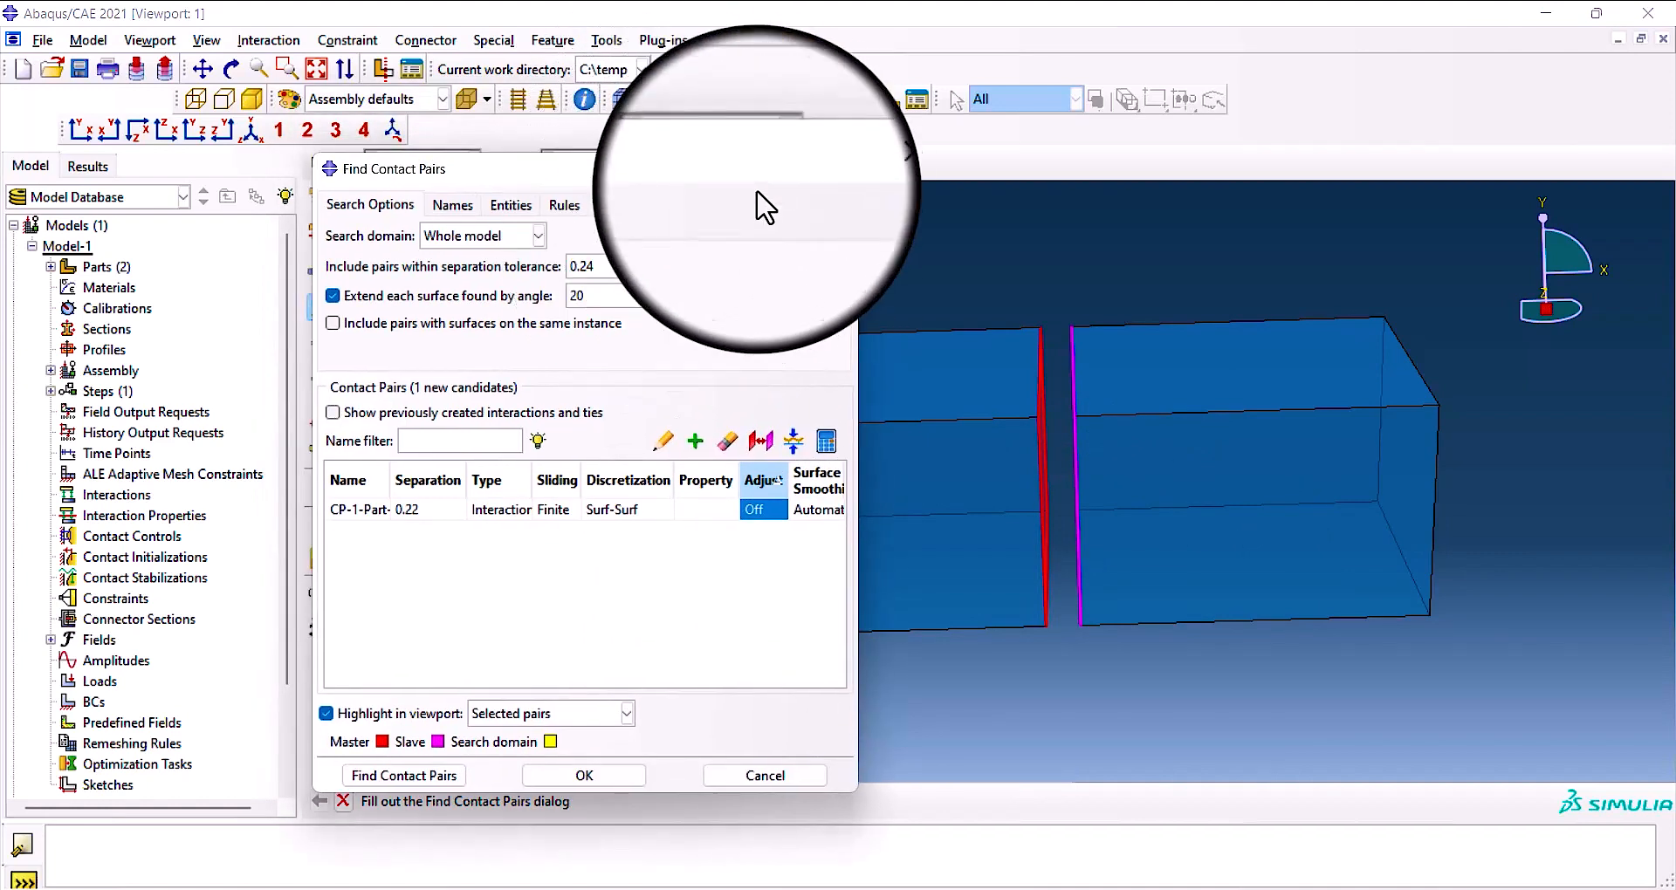
pyautogui.click(840, 168)
pyautogui.click(593, 511)
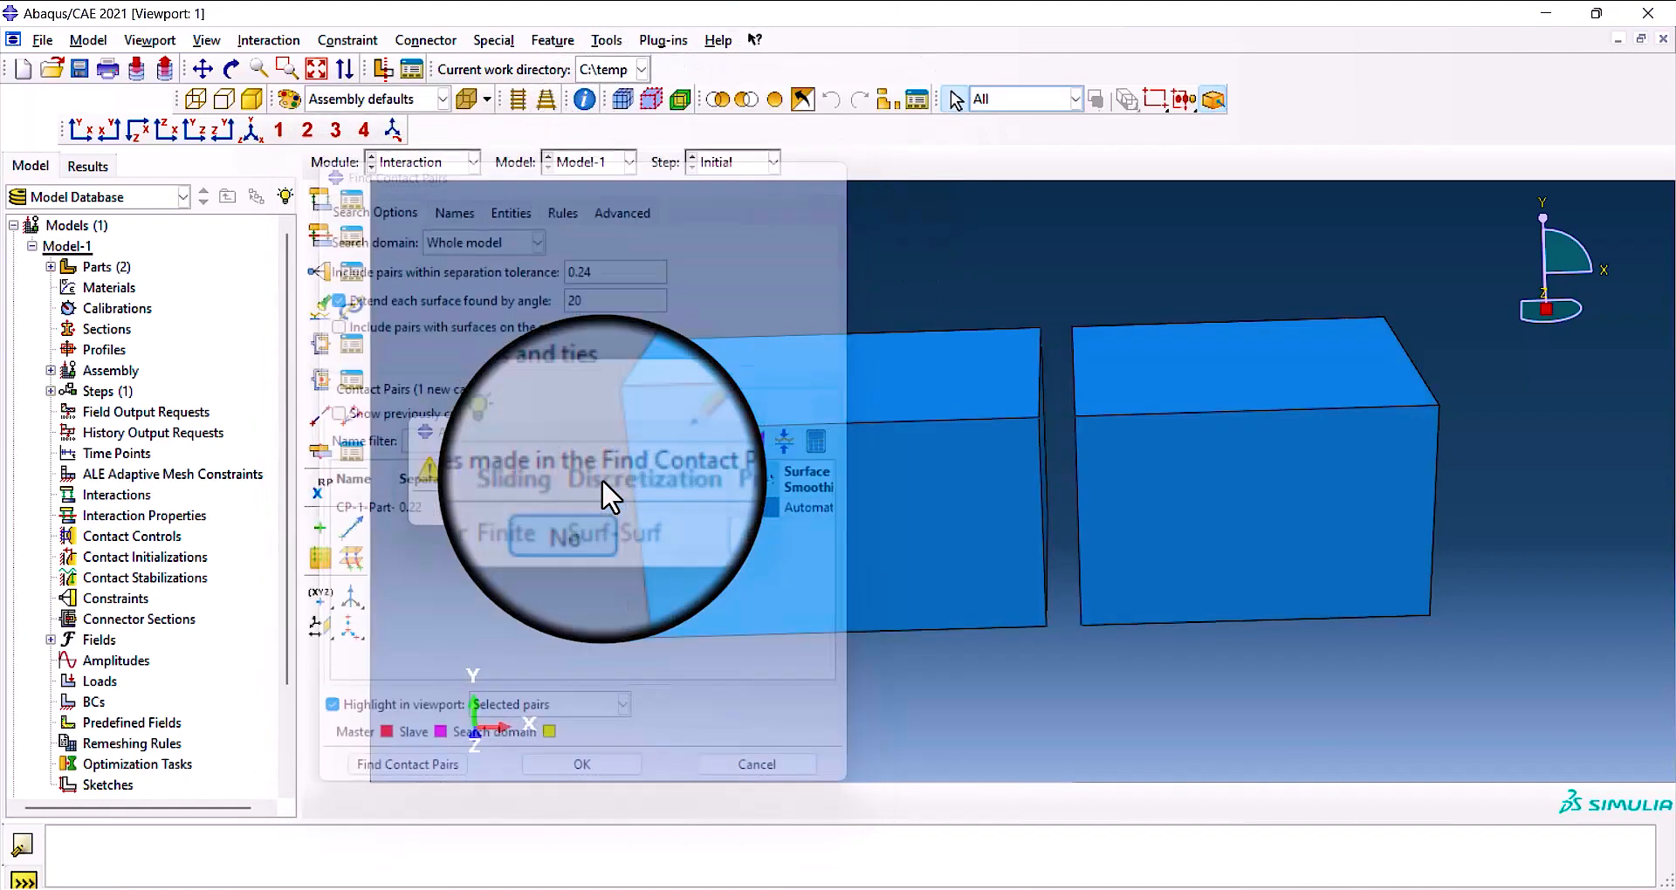